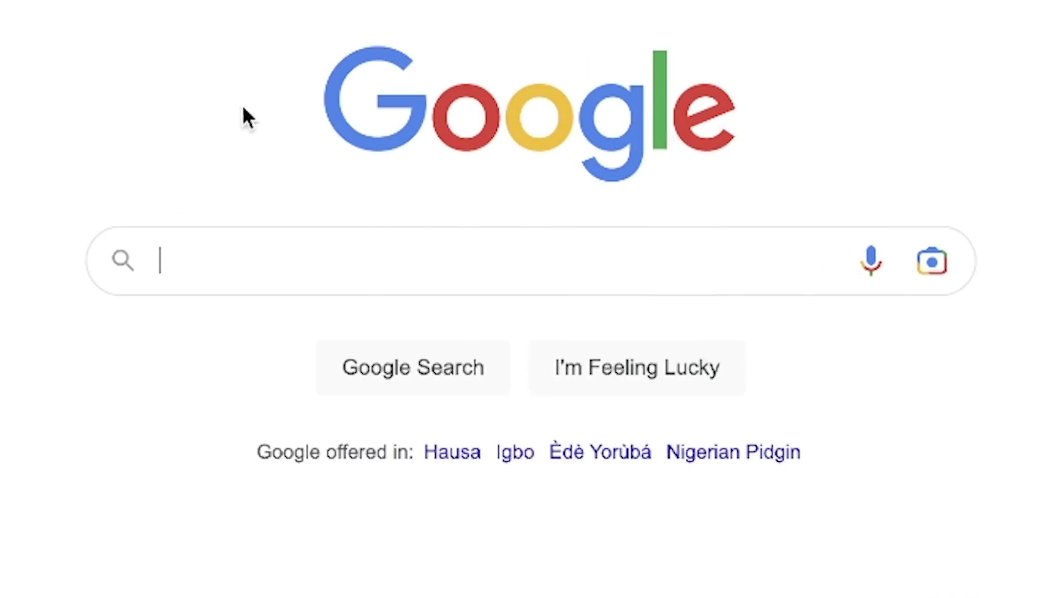
Step: Search Google for "lumen 5" and open the official Lumen5 video maker website
{"action": "left_click", "coordinate": [436, 271]}
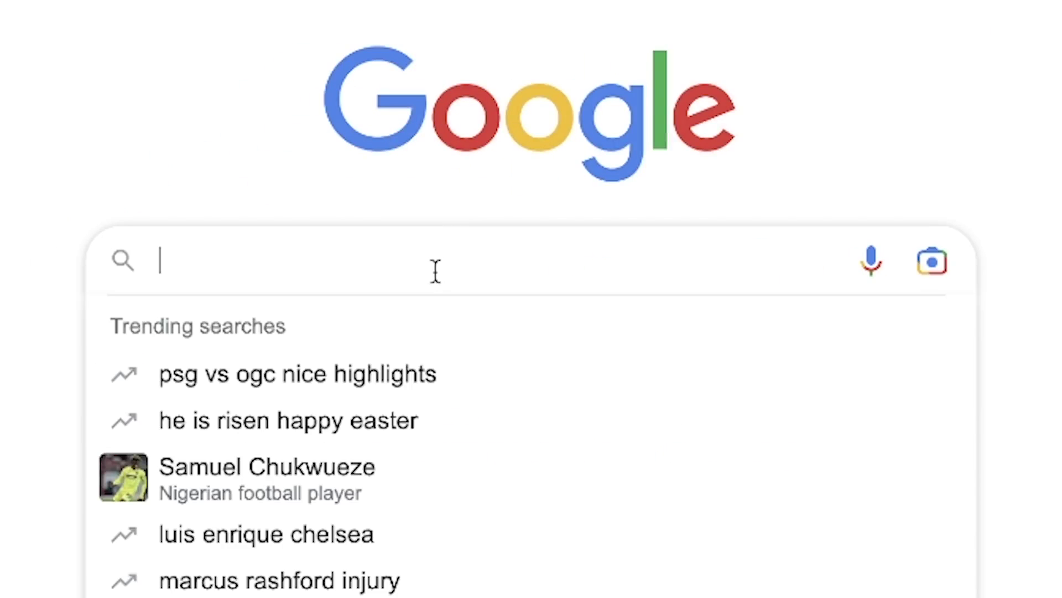
{"action": "type", "text": "lumen 5"}
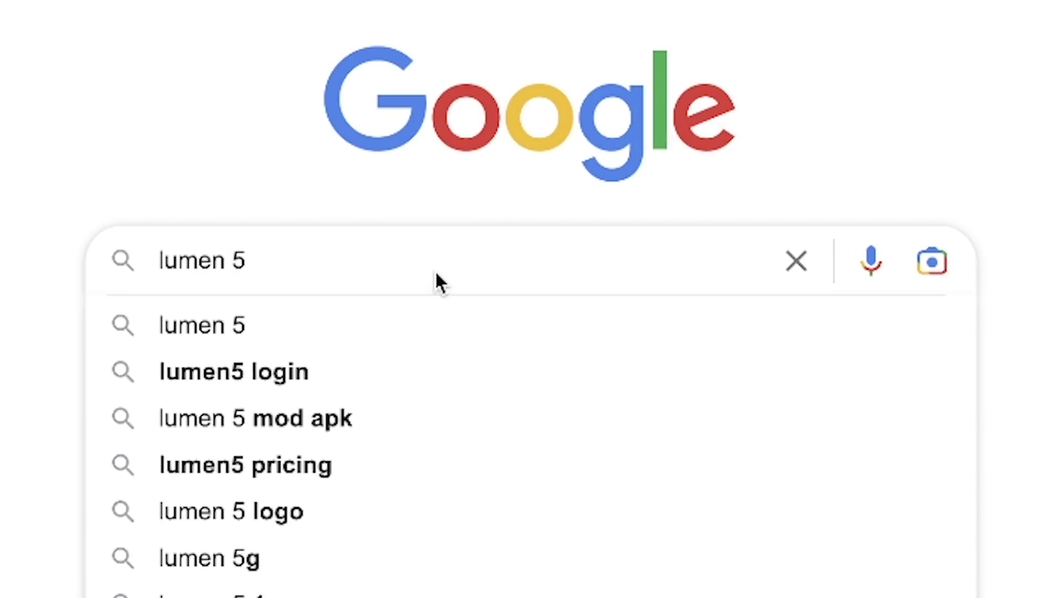
{"action": "key", "text": "Return"}
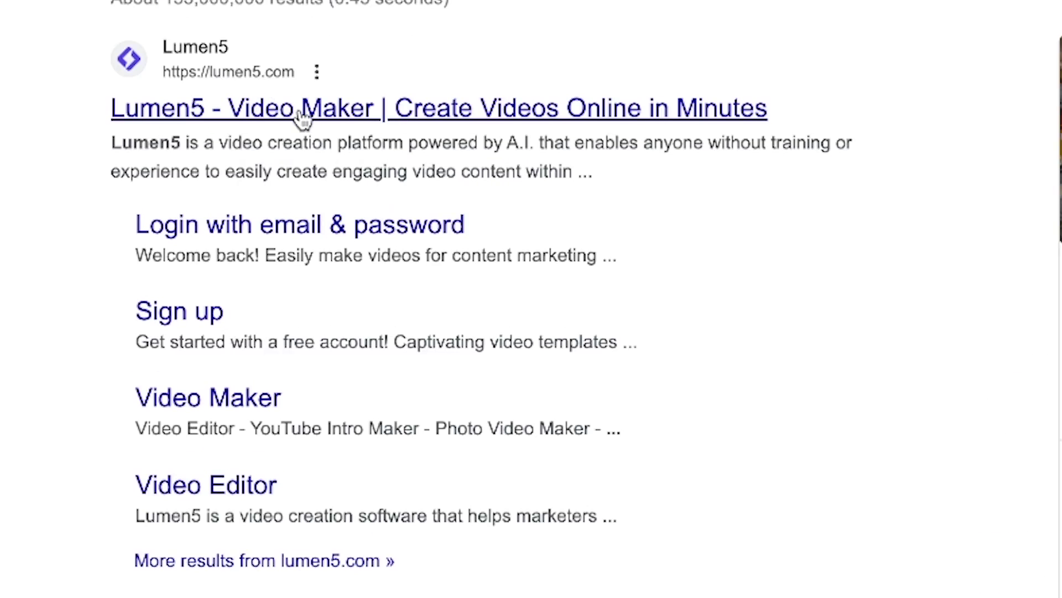
{"action": "left_click", "coordinate": [303, 116]}
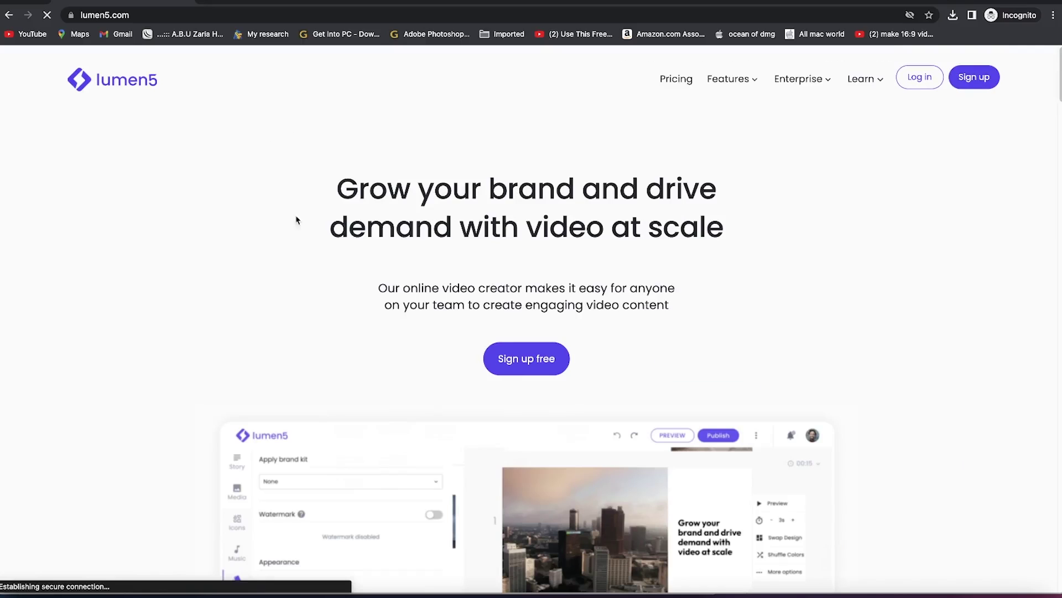
Step: Look through the Lumen5 homepage, including its editor demo, A.I. content repurposing and template sections
{"action": "scroll", "coordinate": [358, 235], "scroll_direction": "down", "scroll_amount": 7}
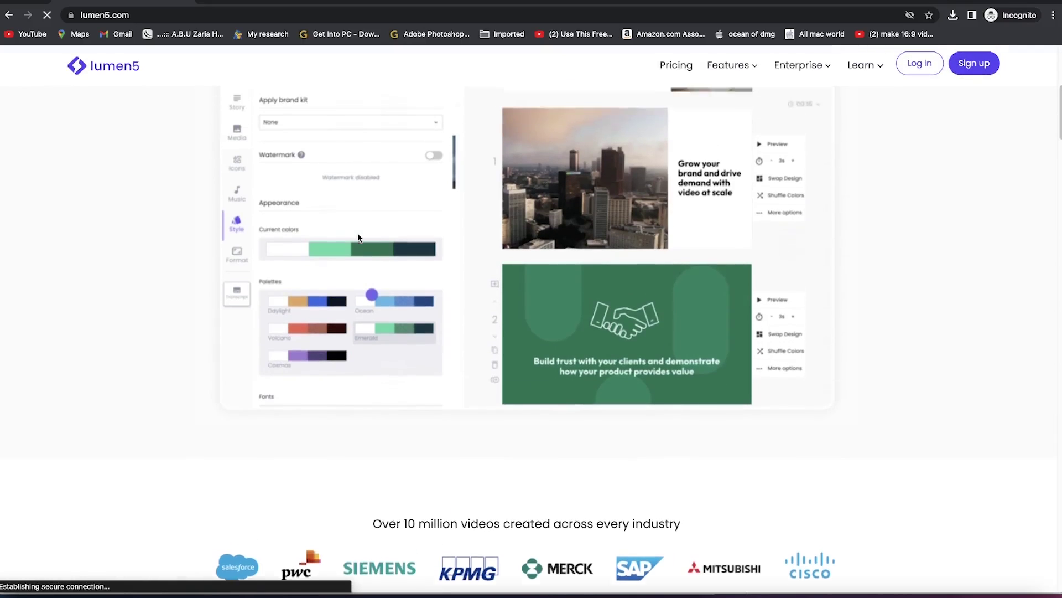
{"action": "scroll", "coordinate": [358, 238], "scroll_direction": "up", "scroll_amount": 2}
{"action": "scroll", "coordinate": [358, 238], "scroll_direction": "down", "scroll_amount": 9}
{"action": "scroll", "coordinate": [358, 238], "scroll_direction": "down", "scroll_amount": 13}
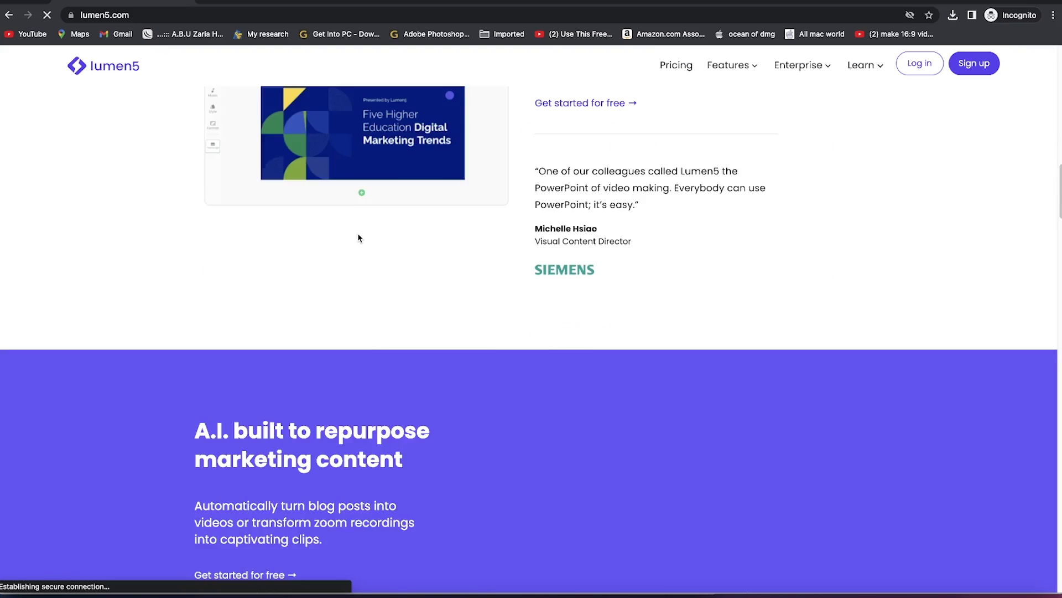
{"action": "scroll", "coordinate": [358, 238], "scroll_direction": "down", "scroll_amount": 7}
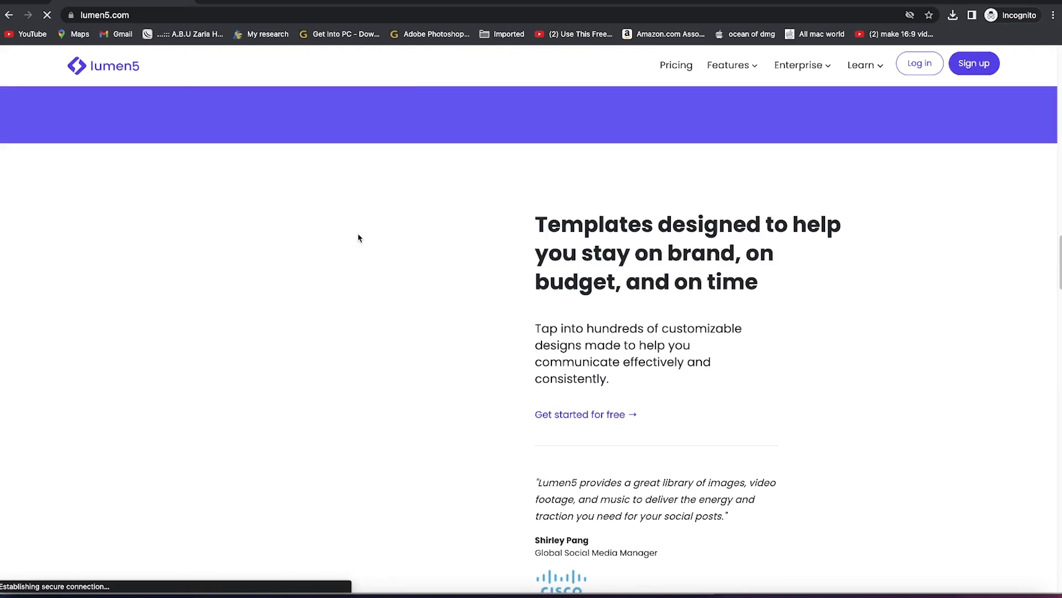
{"action": "scroll", "coordinate": [358, 238], "scroll_direction": "up", "scroll_amount": 7}
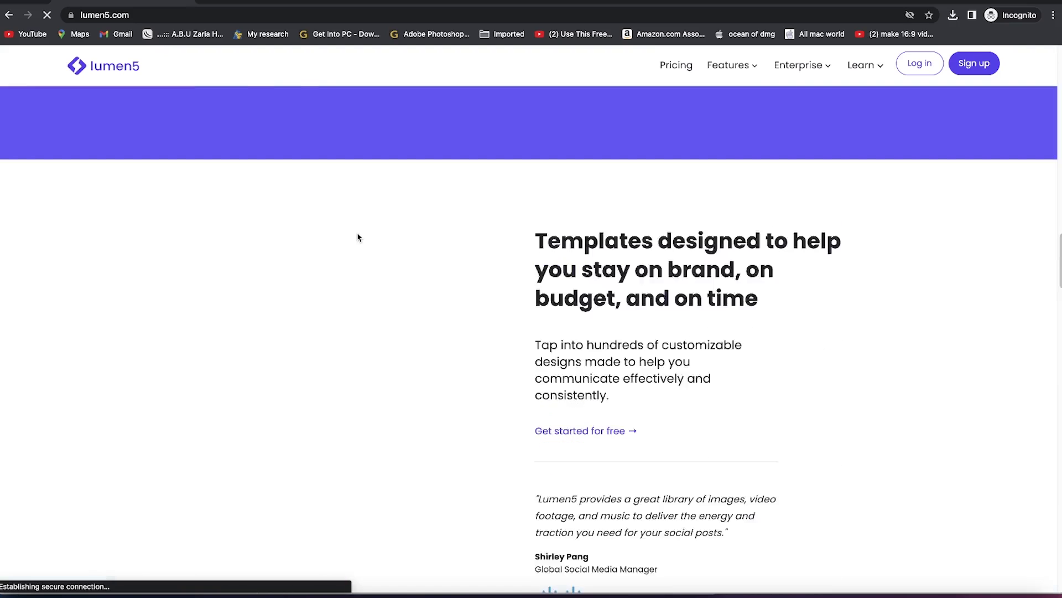
{"action": "scroll", "coordinate": [358, 238], "scroll_direction": "up", "scroll_amount": 8}
{"action": "scroll", "coordinate": [358, 237], "scroll_direction": "up", "scroll_amount": 10}
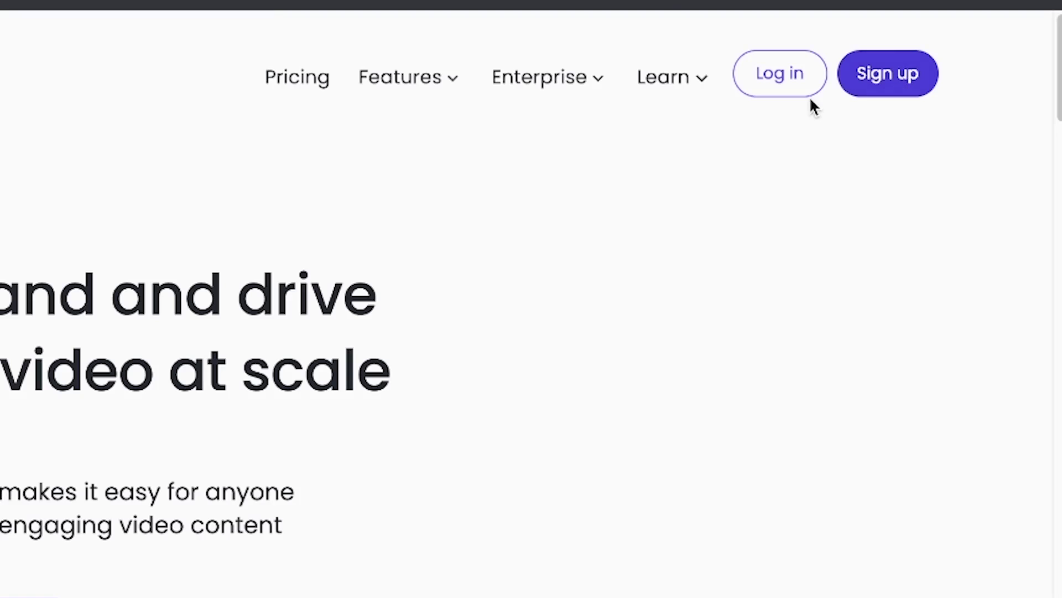
Step: Open the sign-up form for a free Lumen5 account
{"action": "left_click", "coordinate": [880, 78]}
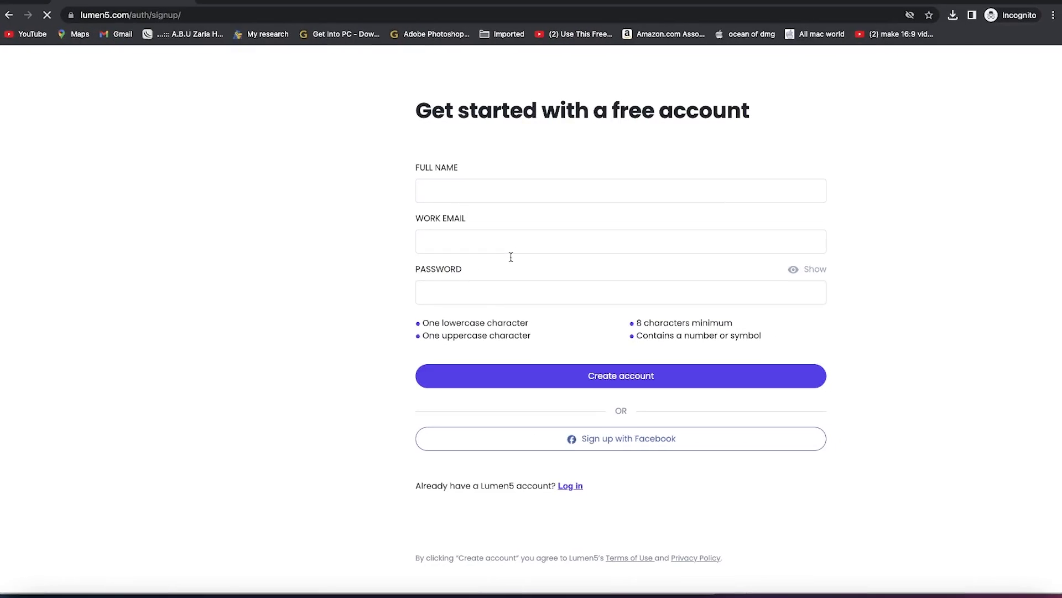
{"action": "left_click", "coordinate": [510, 255]}
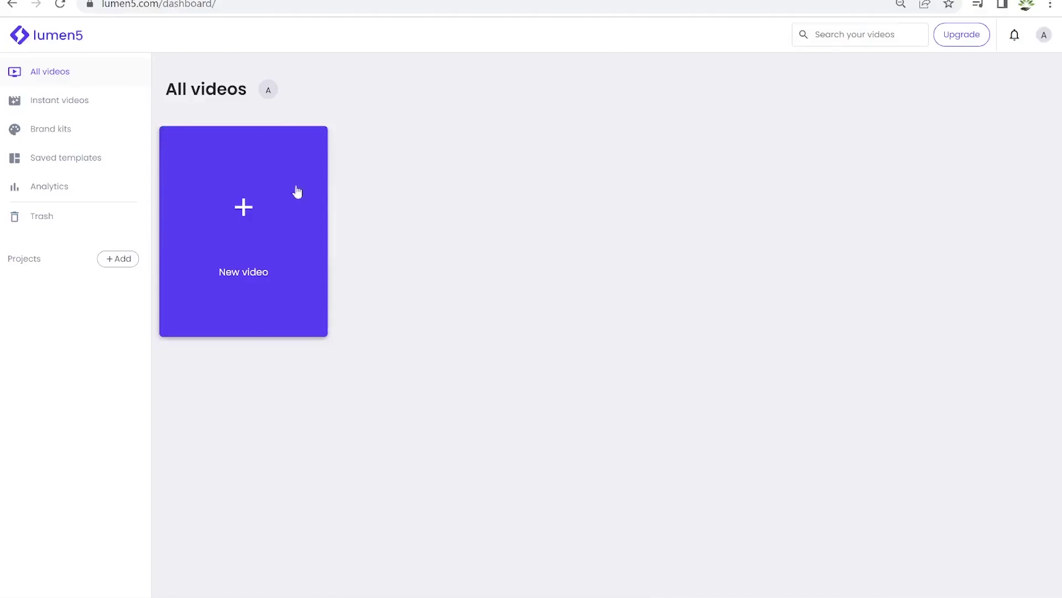
Step: Start a new video from the dashboard and browse the template gallery down to the Rectangular and Lines categories
{"action": "left_click", "coordinate": [247, 211]}
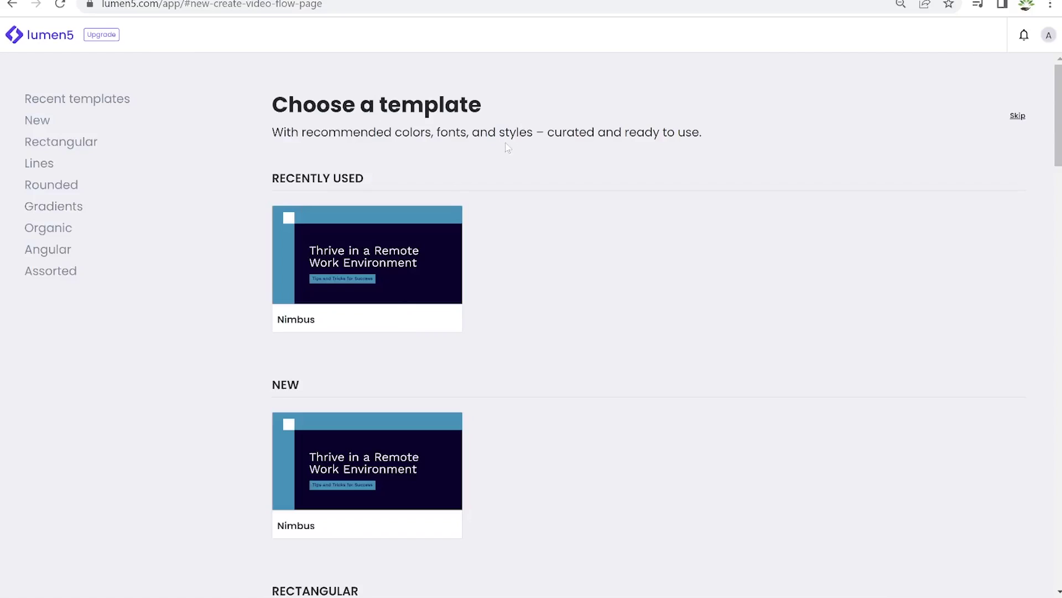
{"action": "mouse_move", "coordinate": [367, 259]}
{"action": "scroll", "coordinate": [357, 316], "scroll_direction": "down", "scroll_amount": 3}
{"action": "scroll", "coordinate": [355, 302], "scroll_direction": "up", "scroll_amount": 3}
{"action": "scroll", "coordinate": [374, 319], "scroll_direction": "down", "scroll_amount": 1}
{"action": "scroll", "coordinate": [373, 318], "scroll_direction": "down", "scroll_amount": 12}
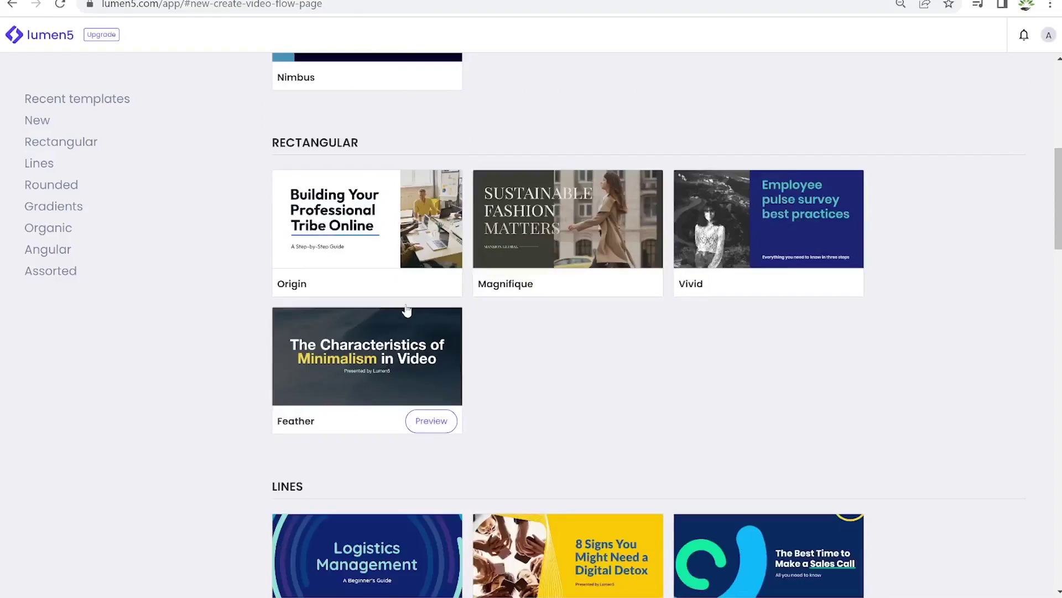
{"action": "scroll", "coordinate": [433, 307], "scroll_direction": "up", "scroll_amount": 3}
{"action": "scroll", "coordinate": [433, 308], "scroll_direction": "up", "scroll_amount": 2}
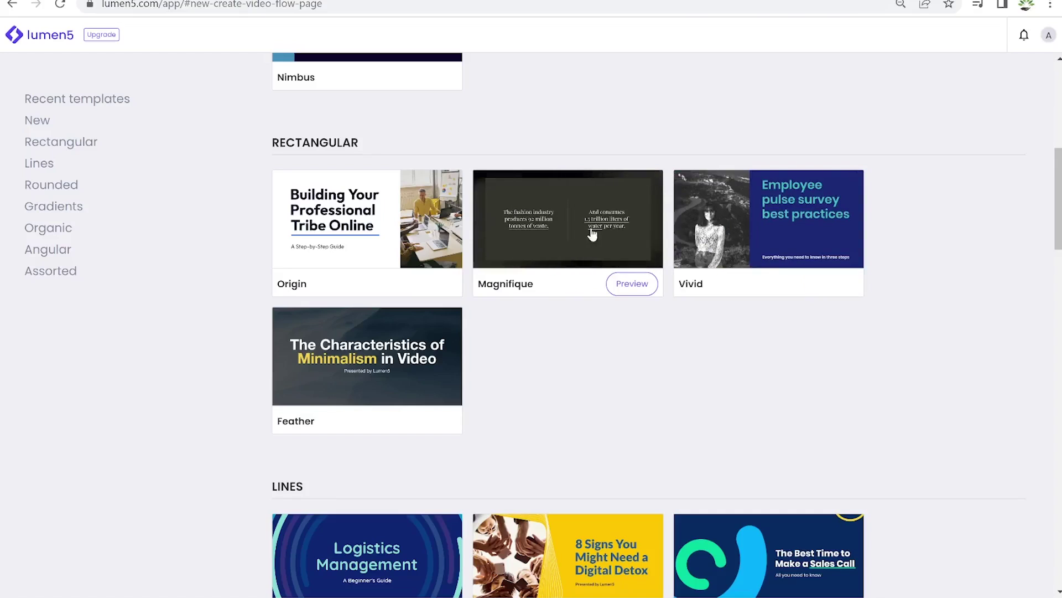
Step: Preview the Magnifique template's sample video, pause it, and use this template for the new video
{"action": "left_click", "coordinate": [631, 284]}
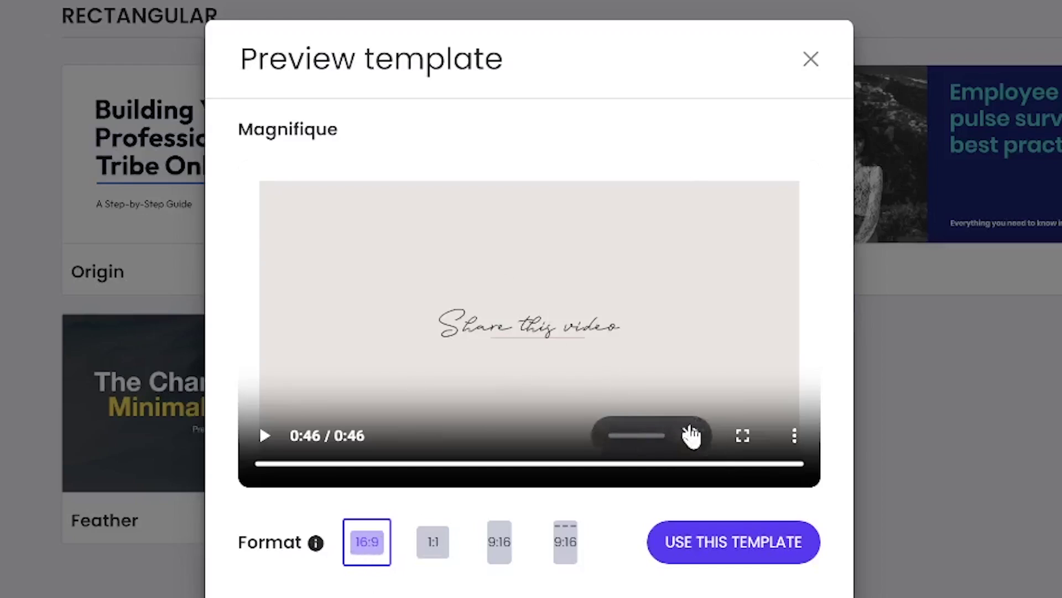
{"action": "left_click", "coordinate": [690, 435]}
{"action": "left_click", "coordinate": [265, 435]}
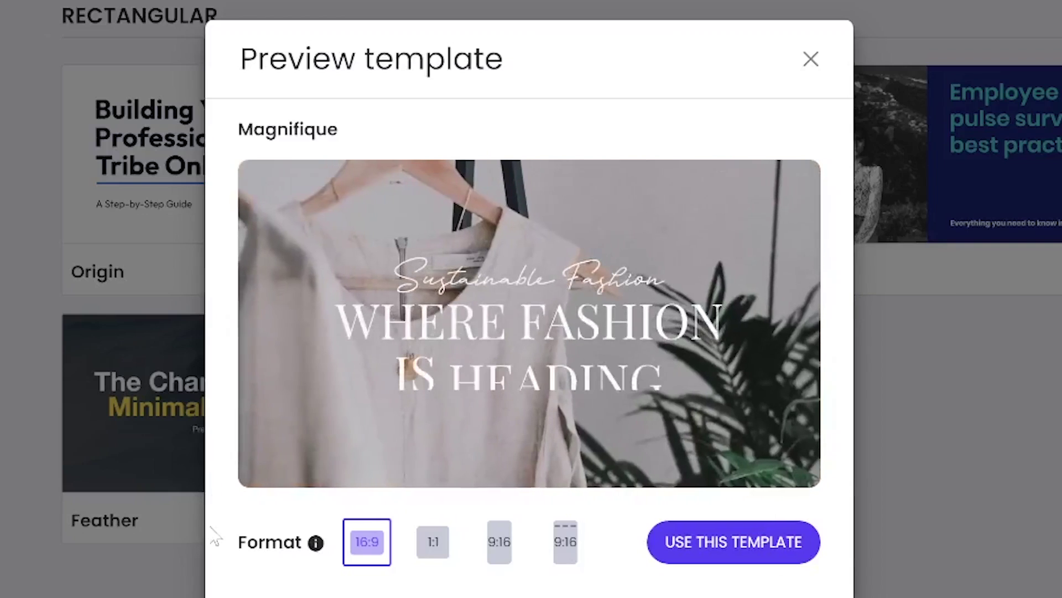
{"action": "left_click", "coordinate": [264, 436]}
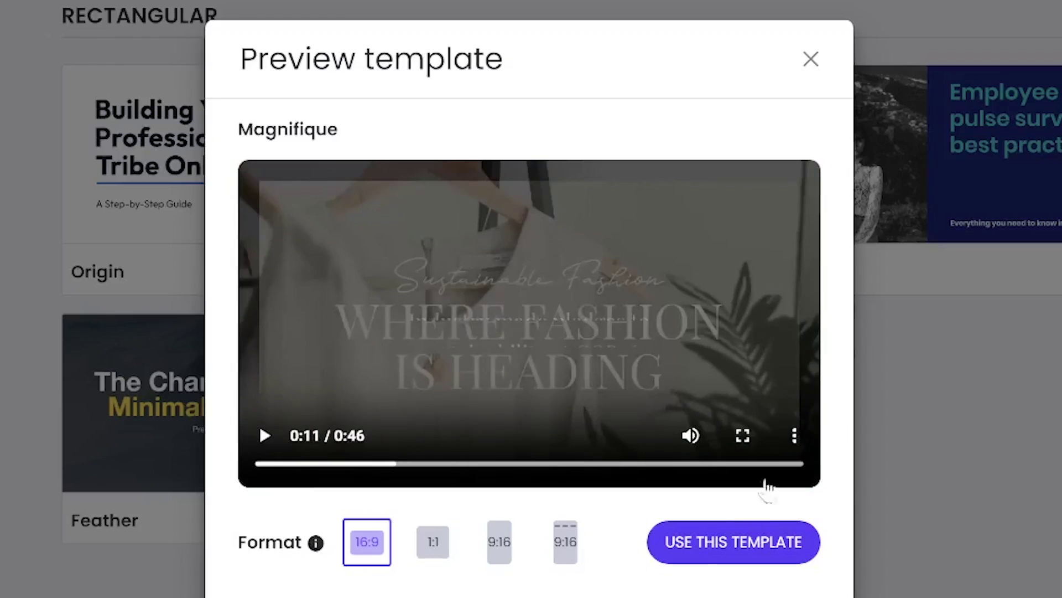
{"action": "left_click", "coordinate": [698, 541]}
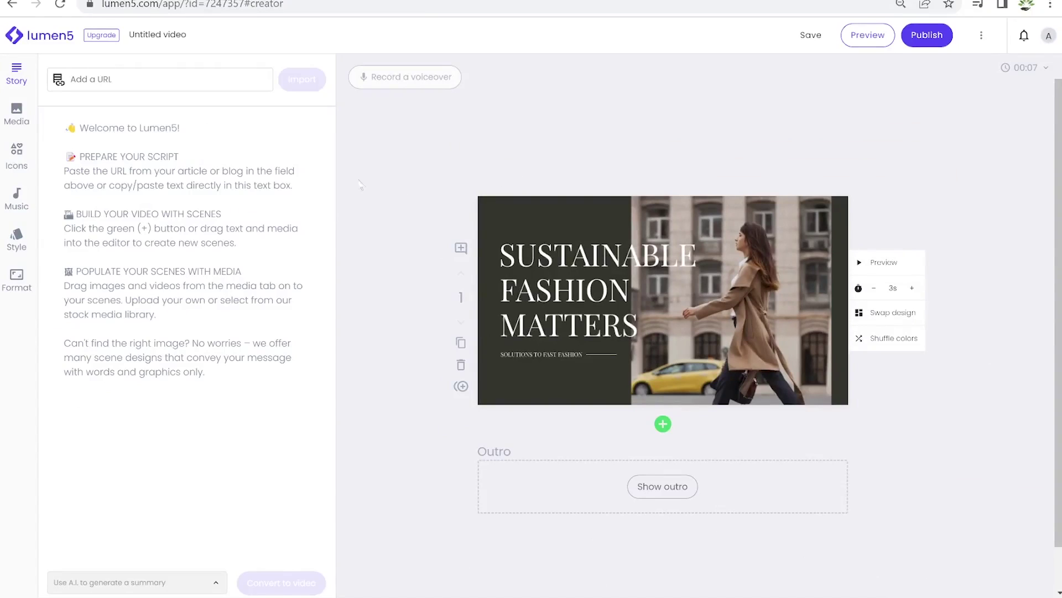
Step: Rename the untitled video as "Top 5 Video Editors 2023"
{"action": "left_click", "coordinate": [176, 37]}
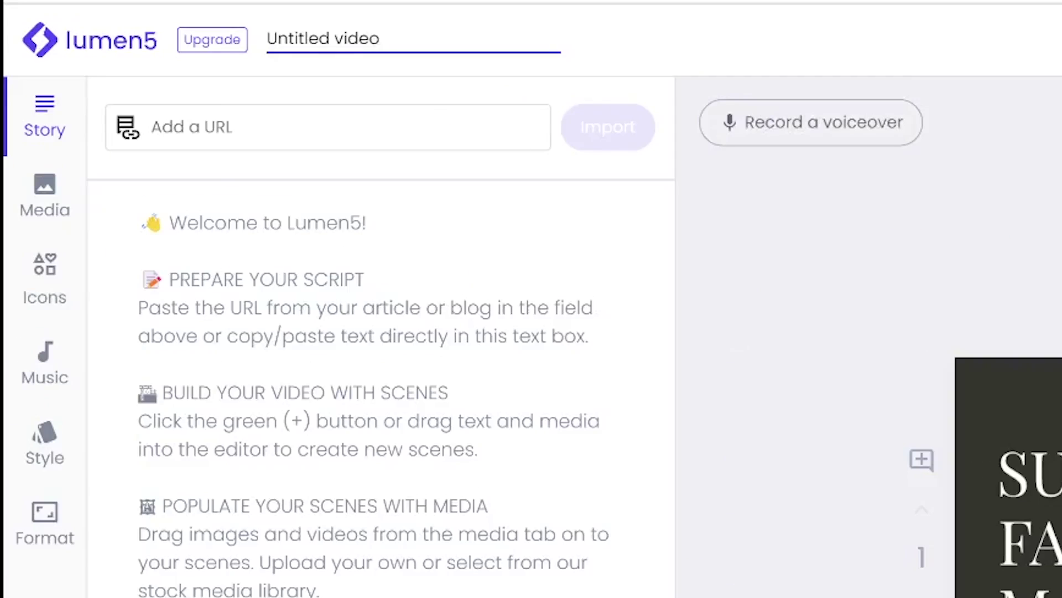
{"action": "key", "text": "ctrl+a"}
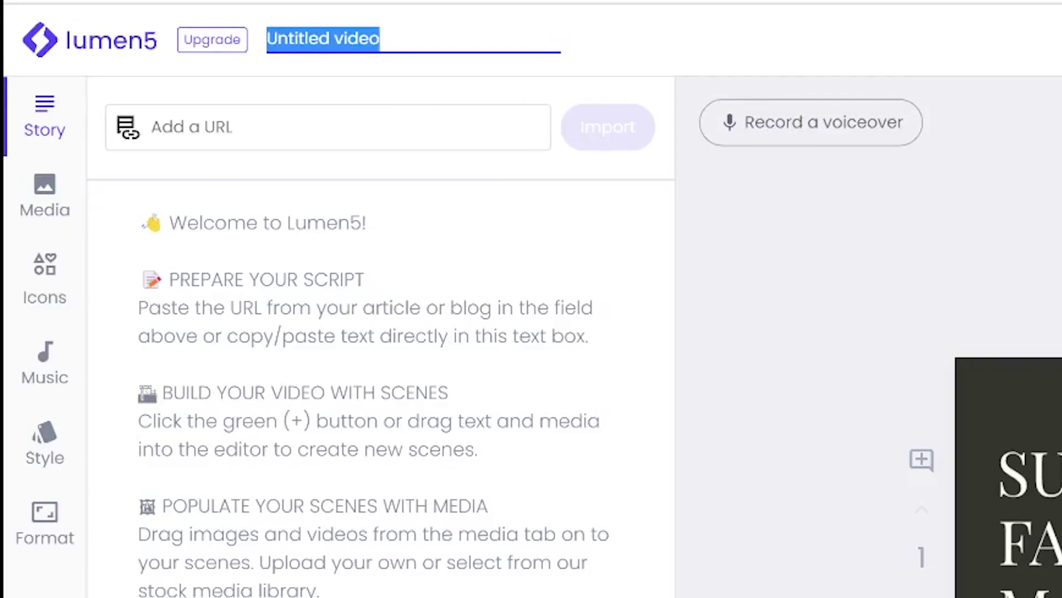
{"action": "type", "text": "Top 5 Video Editors"}
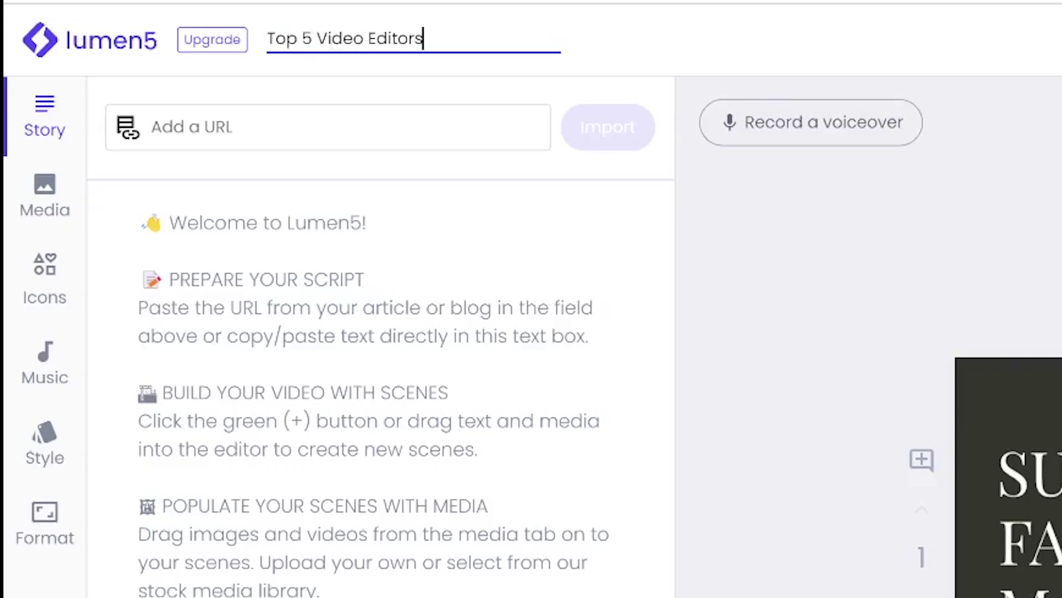
{"action": "type", "text": " 2023"}
{"action": "left_click", "coordinate": [913, 49]}
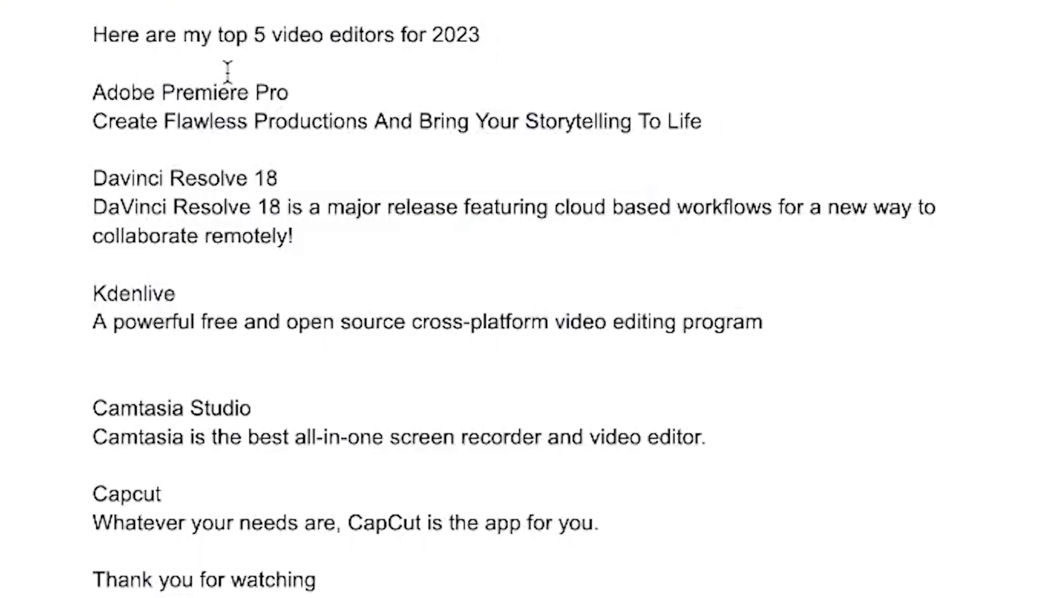
Step: Copy the full top 5 video editors script from the document and paste it into the Lumen5 story text box
{"action": "left_click_drag", "start_coordinate": [91, 30], "coordinate": [487, 595]}
{"action": "right_click", "coordinate": [190, 103]}
{"action": "left_click", "coordinate": [310, 191]}
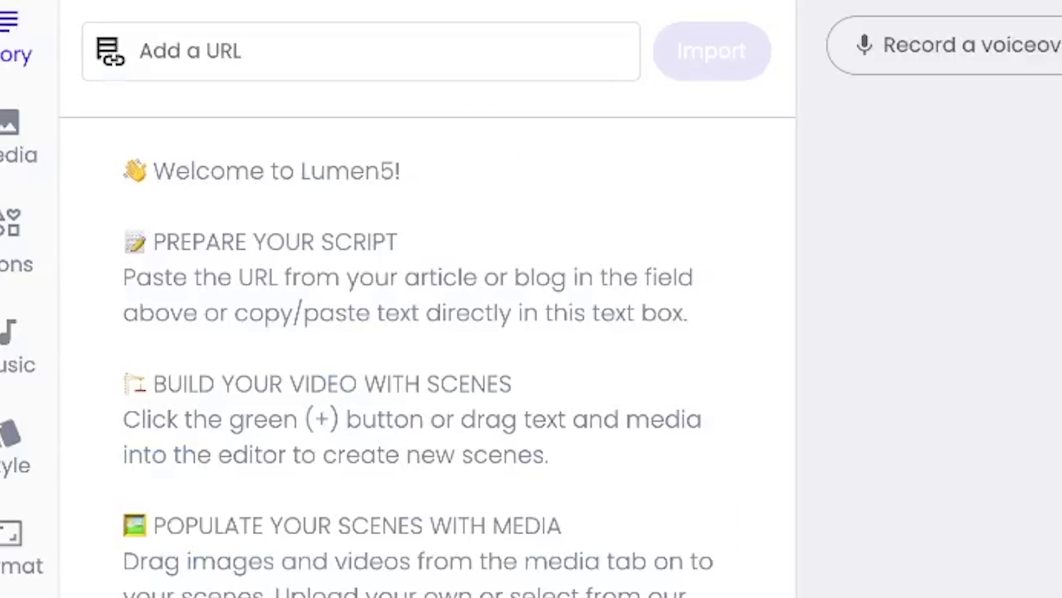
{"action": "left_click", "coordinate": [143, 462]}
{"action": "right_click", "coordinate": [170, 213]}
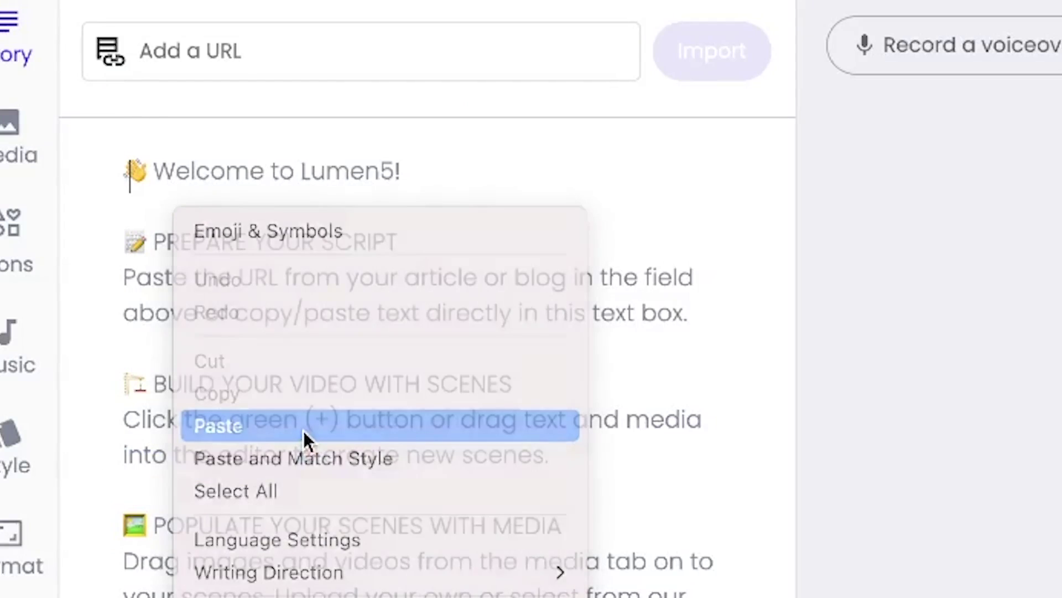
{"action": "left_click", "coordinate": [303, 431]}
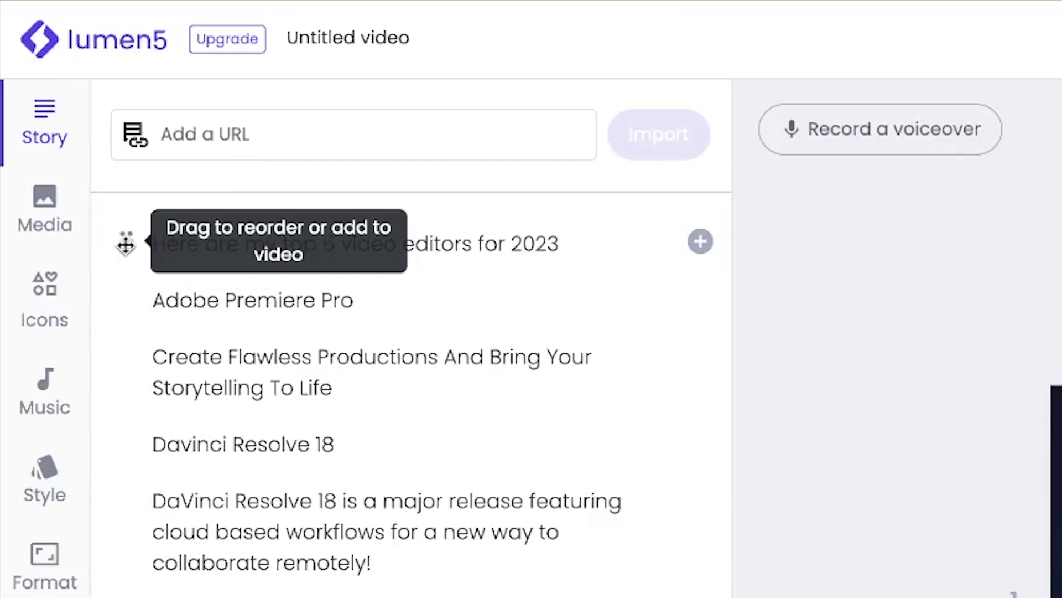
Step: Try reordering lines of the story script and editing the text around the Adobe Premiere Pro line
{"action": "left_click_drag", "start_coordinate": [126, 245], "coordinate": [152, 597]}
{"action": "left_click_drag", "start_coordinate": [152, 450], "coordinate": [157, 105]}
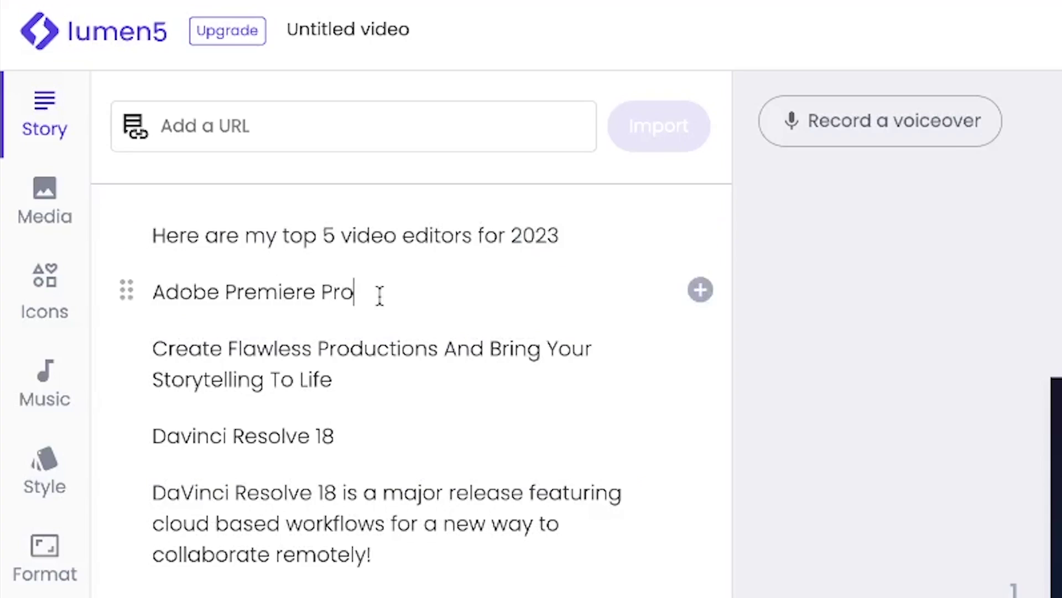
{"action": "key", "text": "BackSpace"}
{"action": "key", "text": "BackSpace"}
{"action": "scroll", "coordinate": [325, 578], "scroll_direction": "down", "scroll_amount": 1}
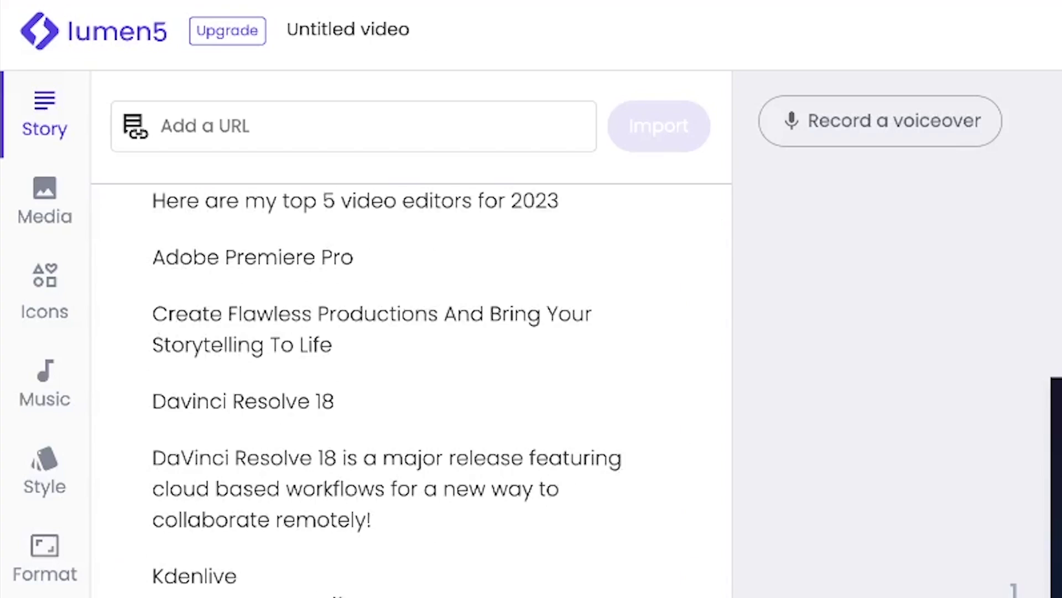
{"action": "scroll", "coordinate": [337, 595], "scroll_direction": "up", "scroll_amount": 1}
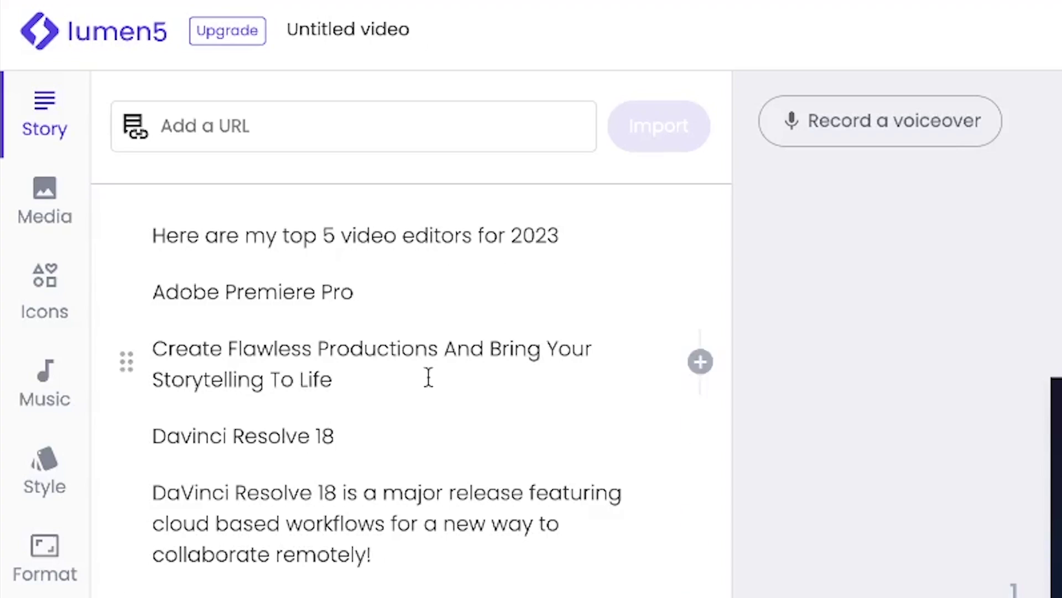
Step: Review the rest of the story script, the generated scenes through the closing Facebook scene, and the opening scene's options
{"action": "scroll", "coordinate": [446, 555], "scroll_direction": "down", "scroll_amount": 3}
{"action": "scroll", "coordinate": [471, 360], "scroll_direction": "down", "scroll_amount": 10}
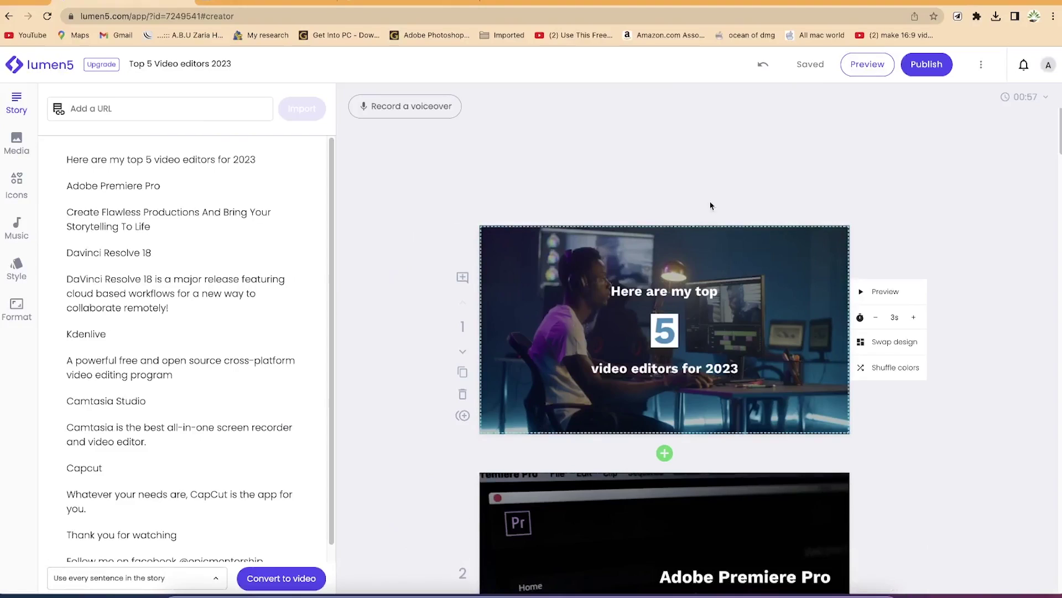
{"action": "scroll", "coordinate": [665, 363], "scroll_direction": "down", "scroll_amount": 12}
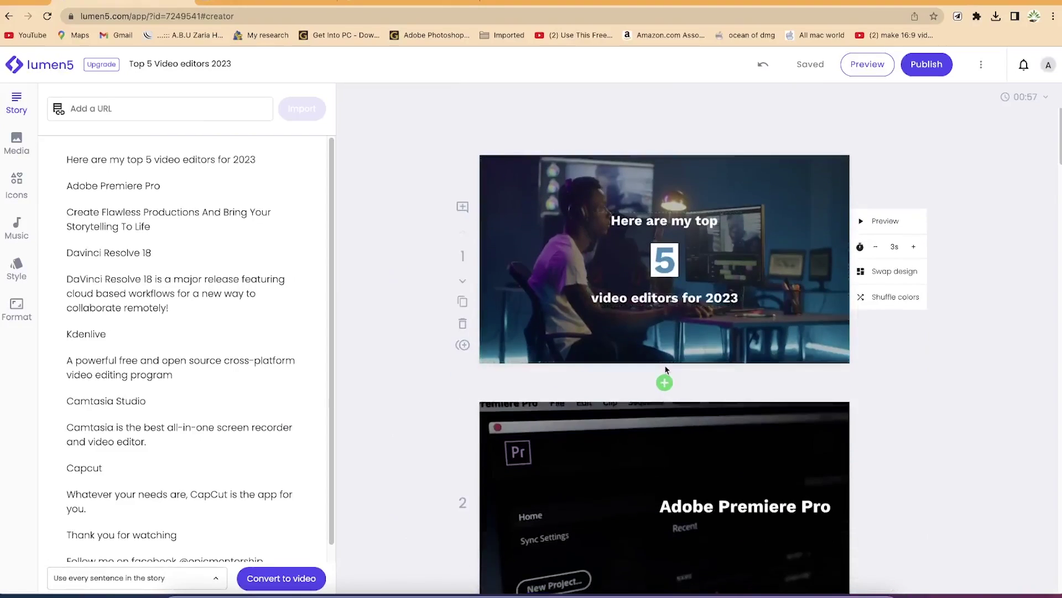
{"action": "scroll", "coordinate": [666, 369], "scroll_direction": "down", "scroll_amount": 14}
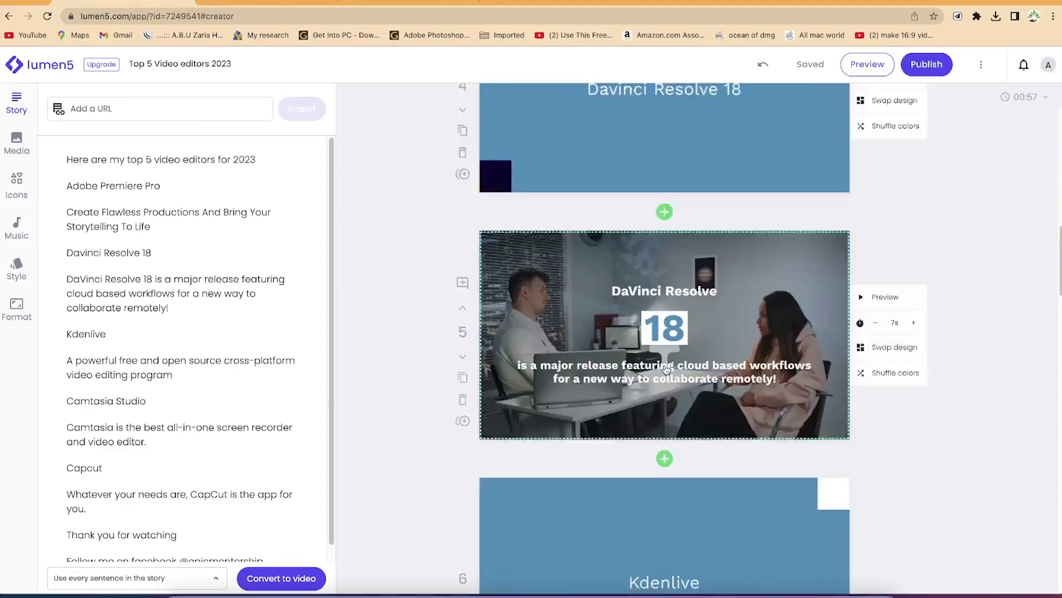
{"action": "scroll", "coordinate": [666, 369], "scroll_direction": "down", "scroll_amount": 20}
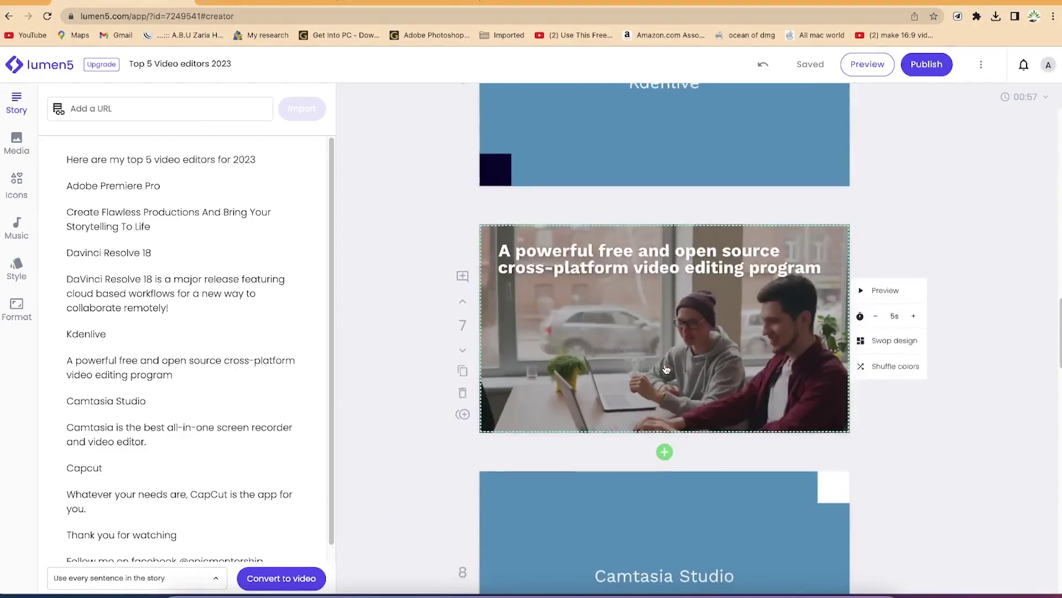
{"action": "scroll", "coordinate": [666, 369], "scroll_direction": "up", "scroll_amount": 17}
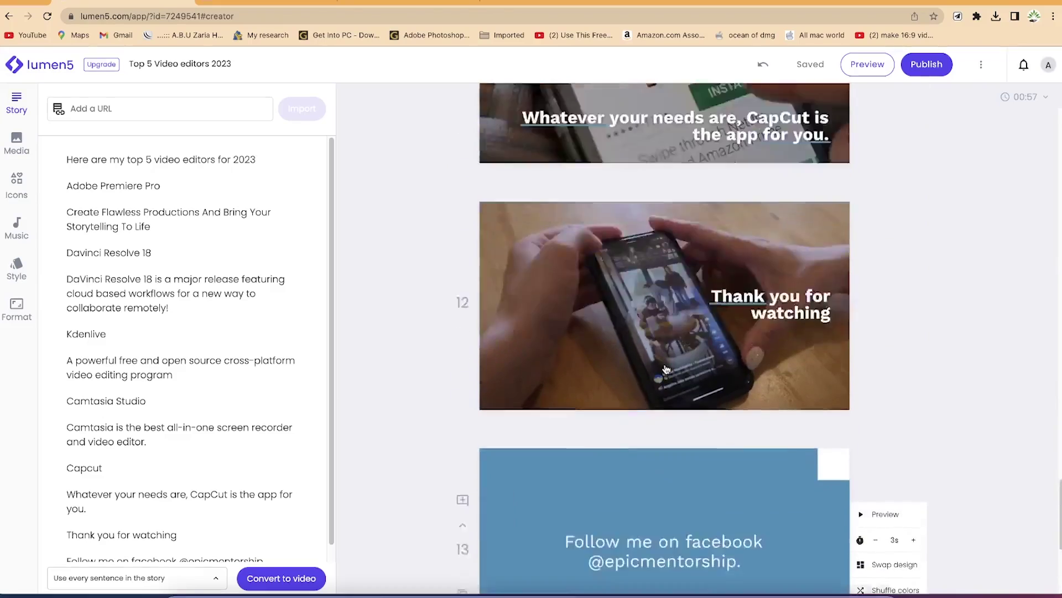
{"action": "scroll", "coordinate": [643, 309], "scroll_direction": "up", "scroll_amount": 20}
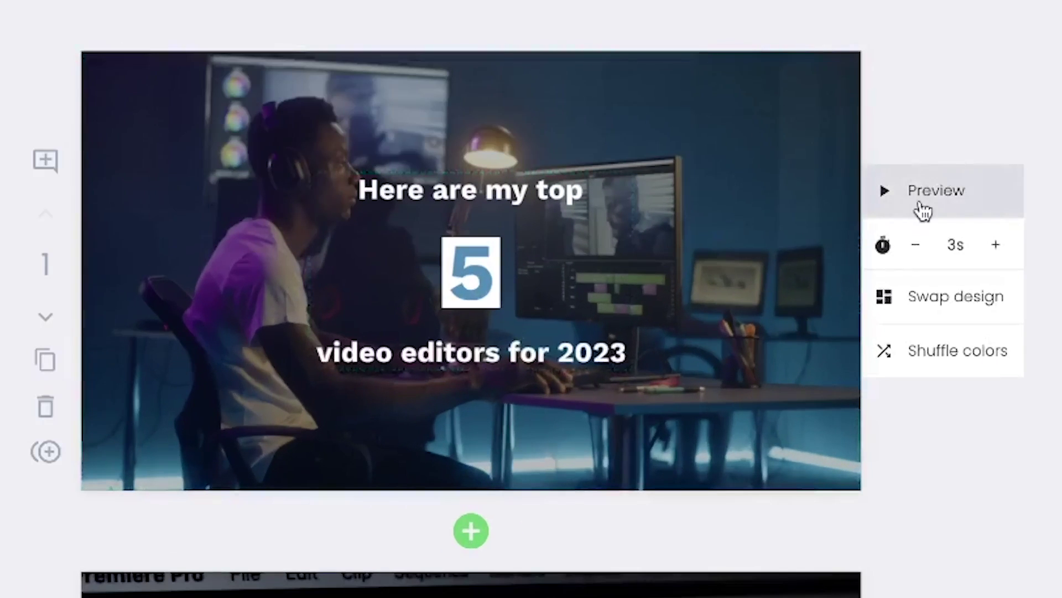
{"action": "left_click", "coordinate": [877, 297]}
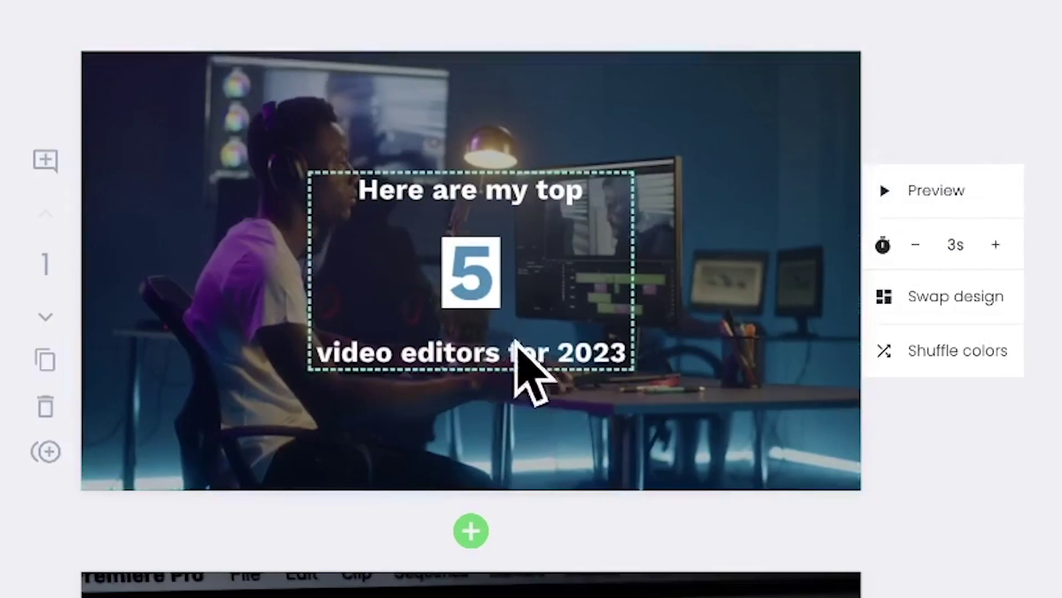
Step: Enlarge the opening scene's "Here are my top" line to one text size below Huge and check its font choices
{"action": "left_click", "coordinate": [544, 187]}
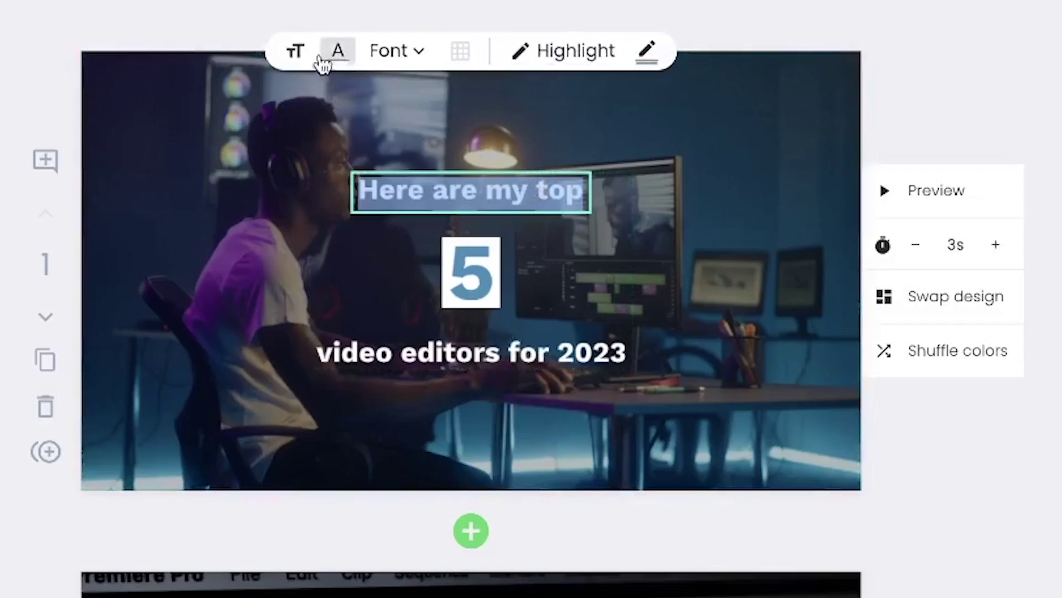
{"action": "left_click", "coordinate": [299, 54]}
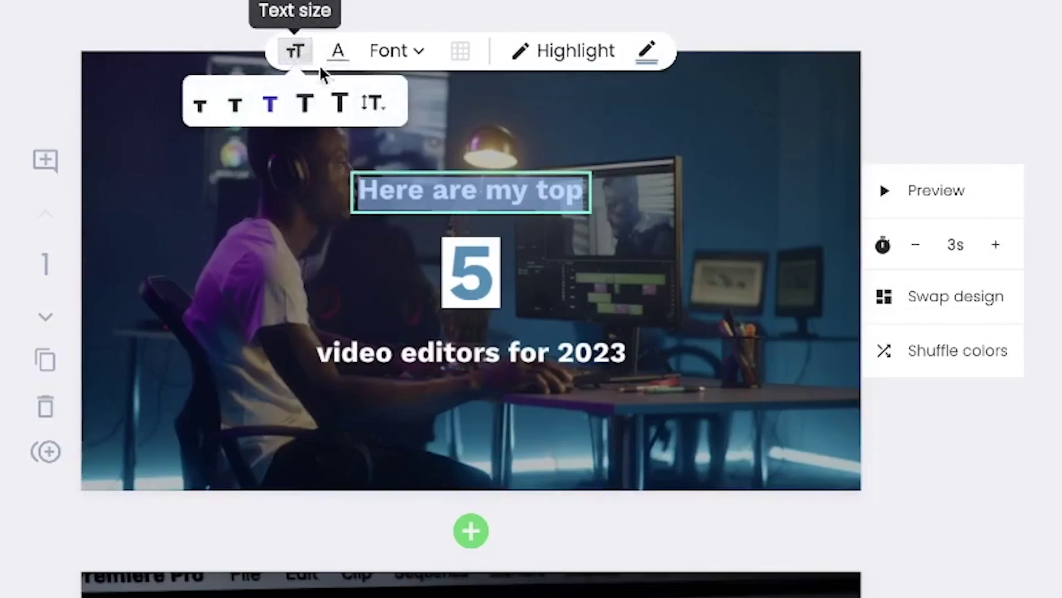
{"action": "left_click", "coordinate": [341, 102]}
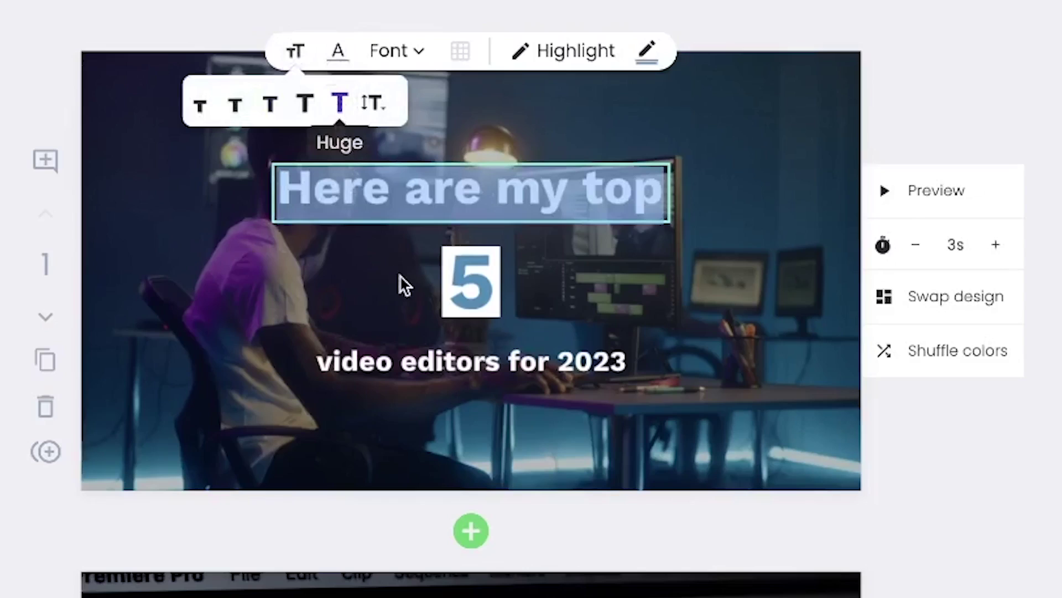
{"action": "left_click", "coordinate": [316, 108]}
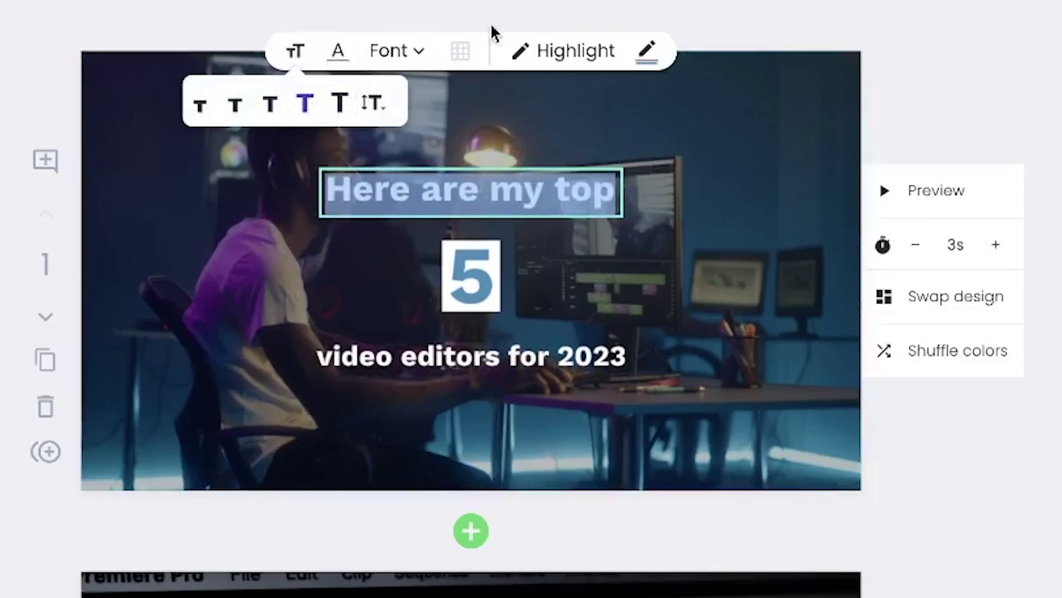
{"action": "left_click", "coordinate": [424, 56]}
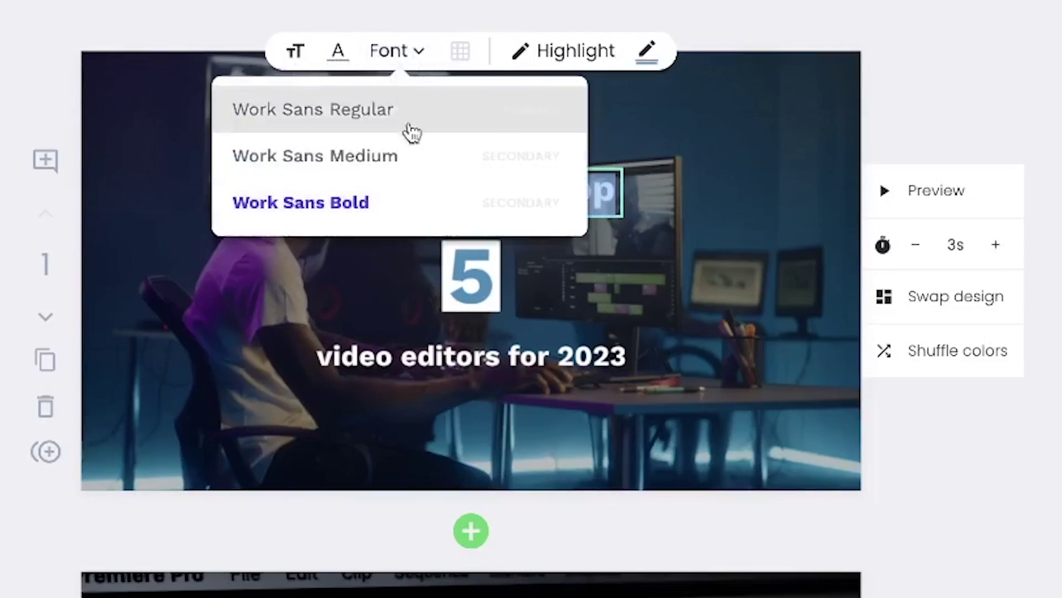
{"action": "left_click", "coordinate": [408, 54]}
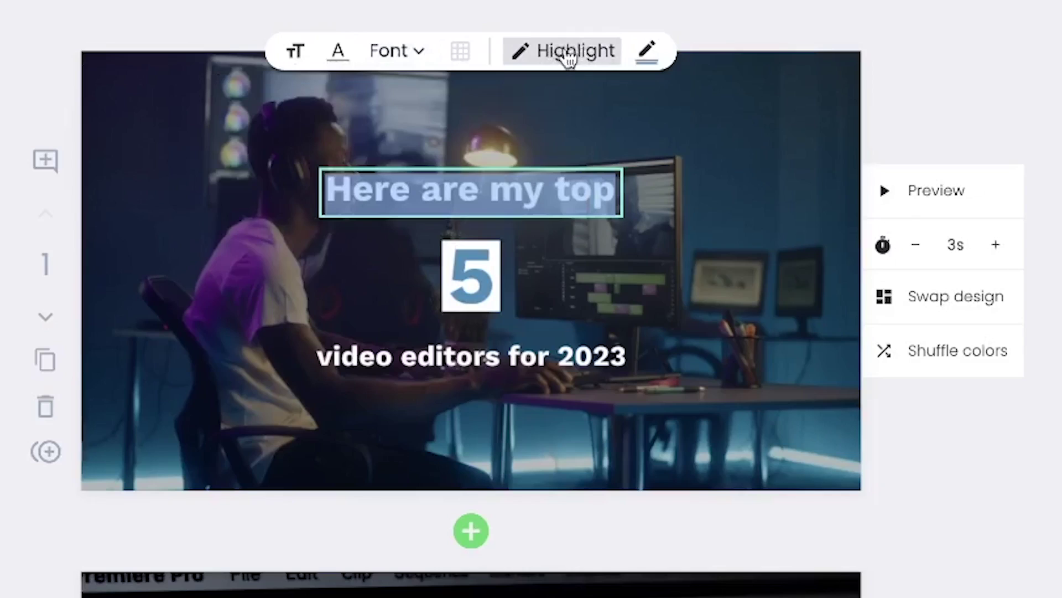
Step: Highlight the words "my top" in the opening scene's first line and check the highlight color choices
{"action": "left_click", "coordinate": [554, 201]}
{"action": "left_click_drag", "start_coordinate": [496, 191], "coordinate": [607, 190]}
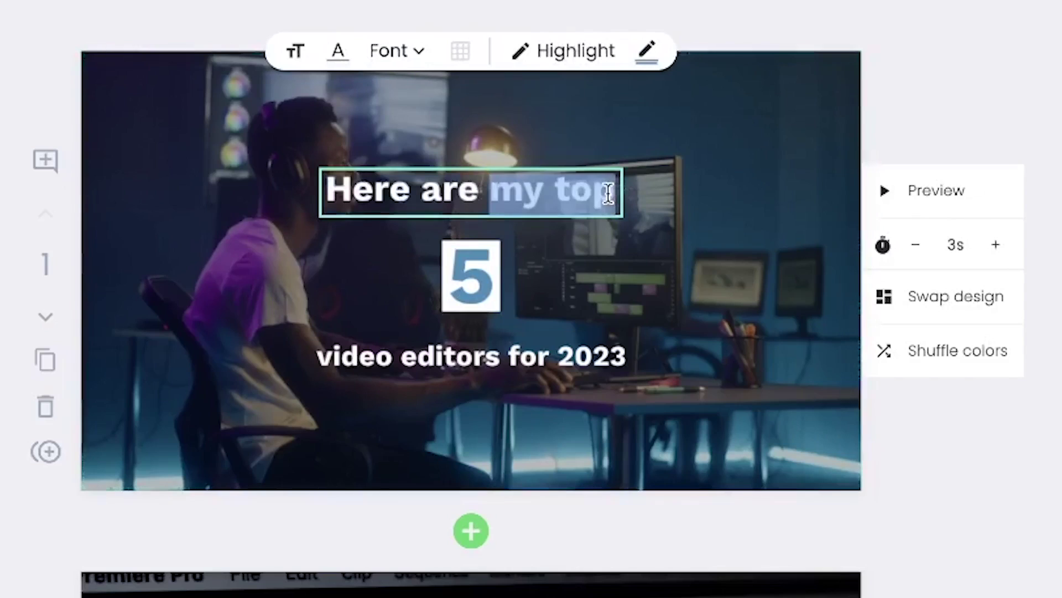
{"action": "left_click", "coordinate": [591, 53]}
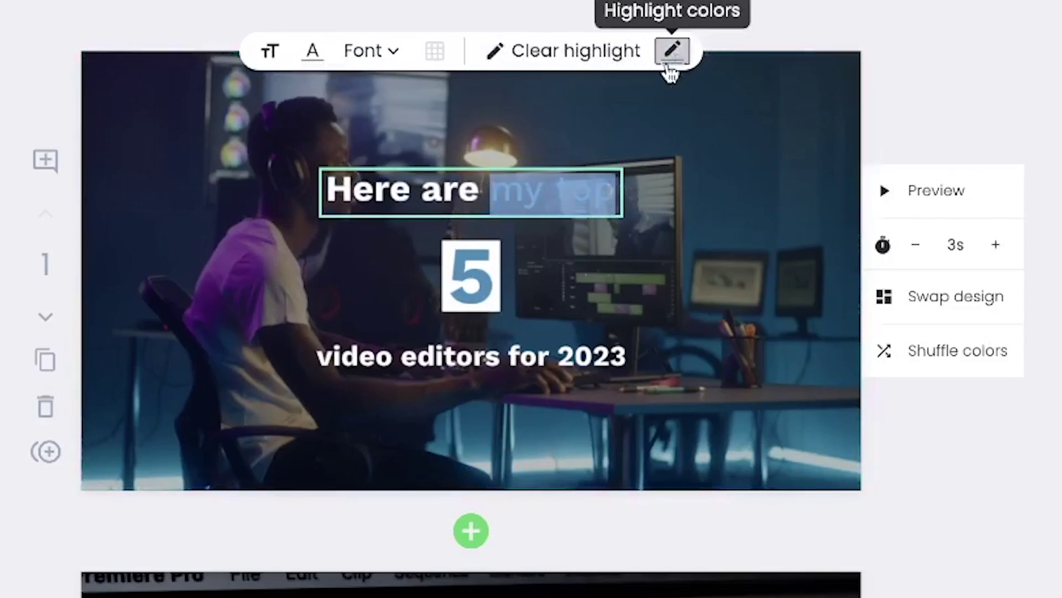
{"action": "left_click", "coordinate": [673, 62]}
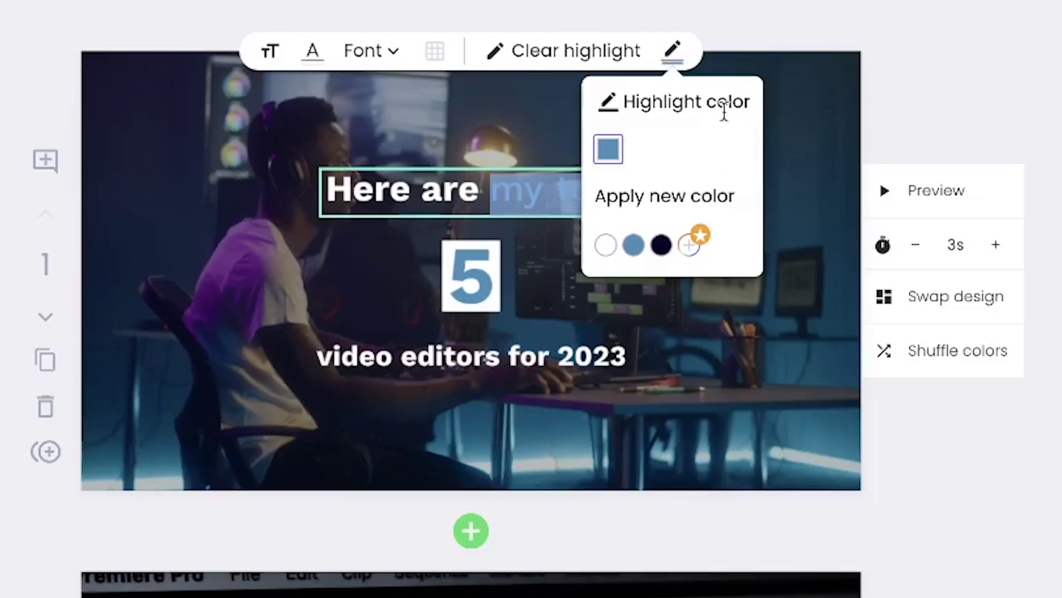
{"action": "left_click", "coordinate": [681, 53]}
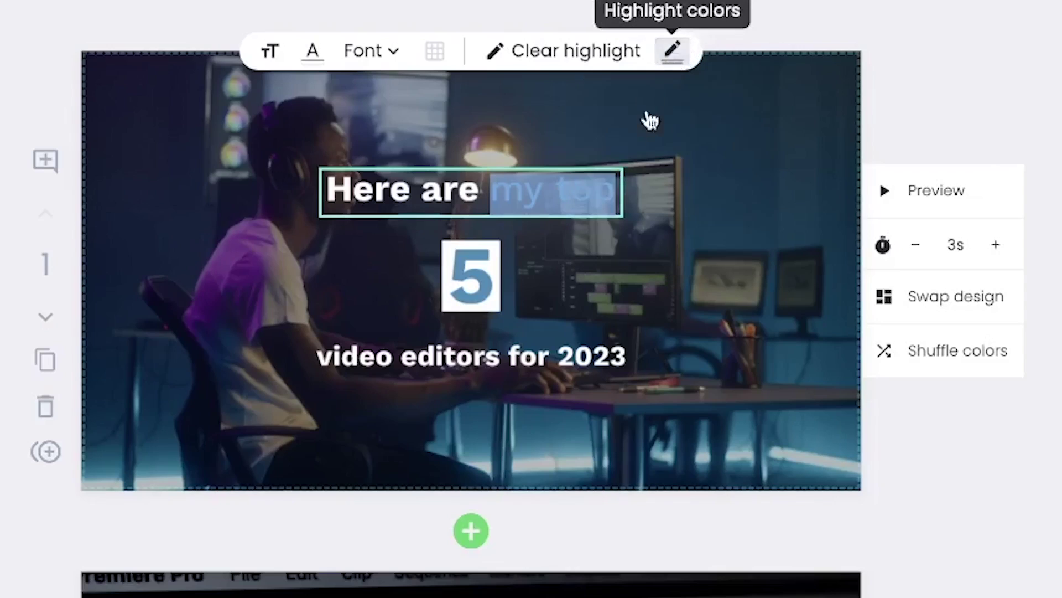
{"action": "left_click", "coordinate": [664, 221]}
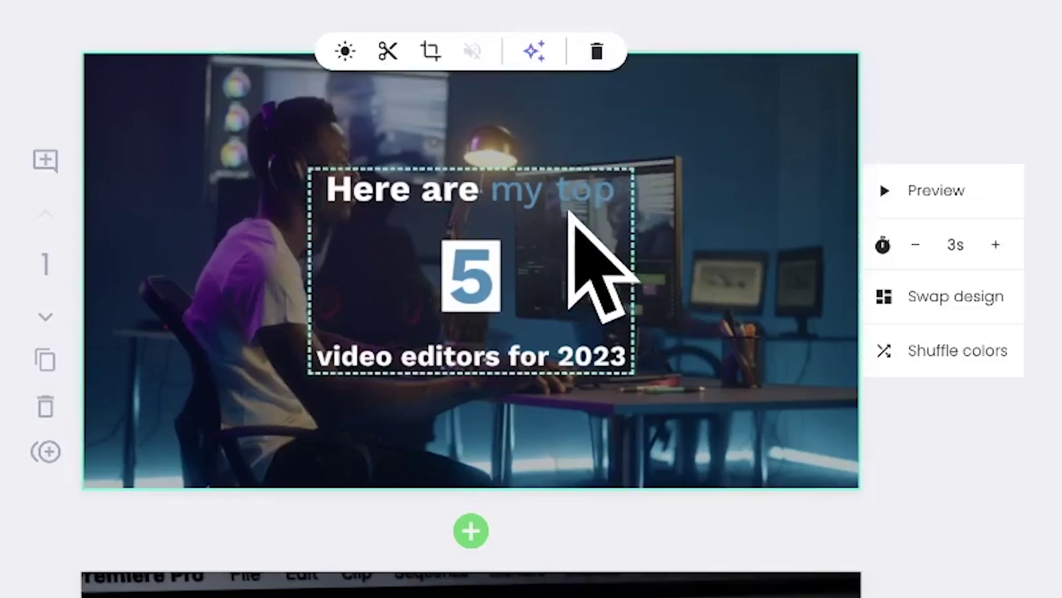
Step: Clear the highlight from the words "my top" in the opening scene
{"action": "left_click", "coordinate": [545, 188]}
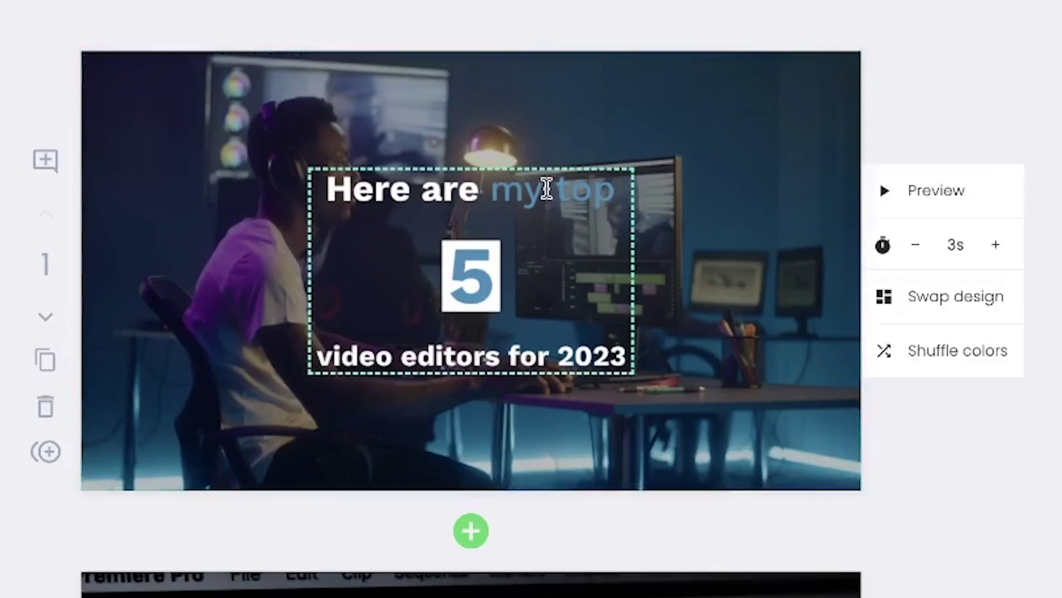
{"action": "left_click_drag", "start_coordinate": [573, 189], "coordinate": [497, 189]}
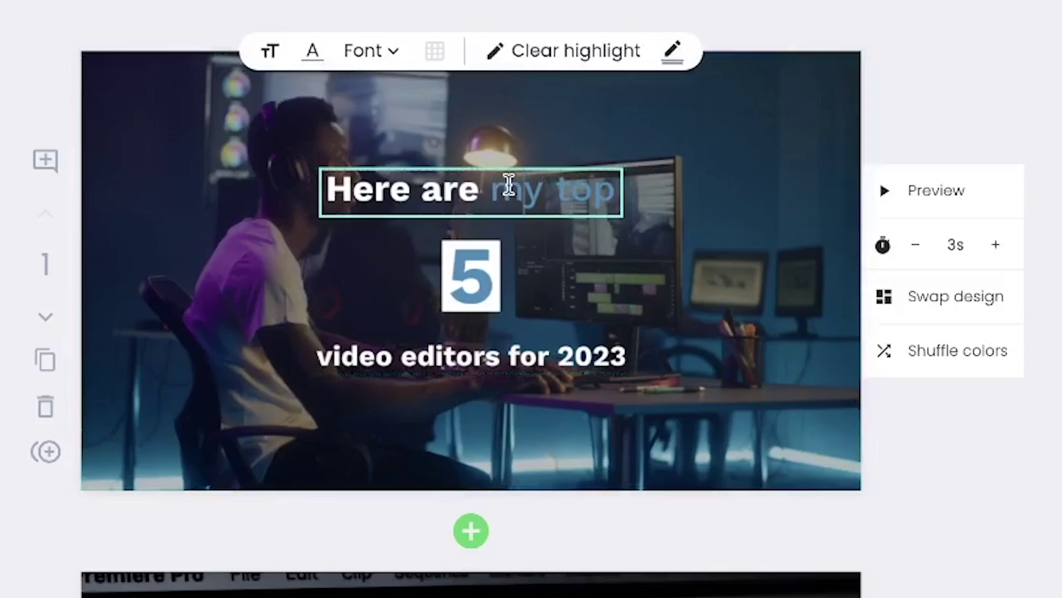
{"action": "triple_click", "coordinate": [620, 200]}
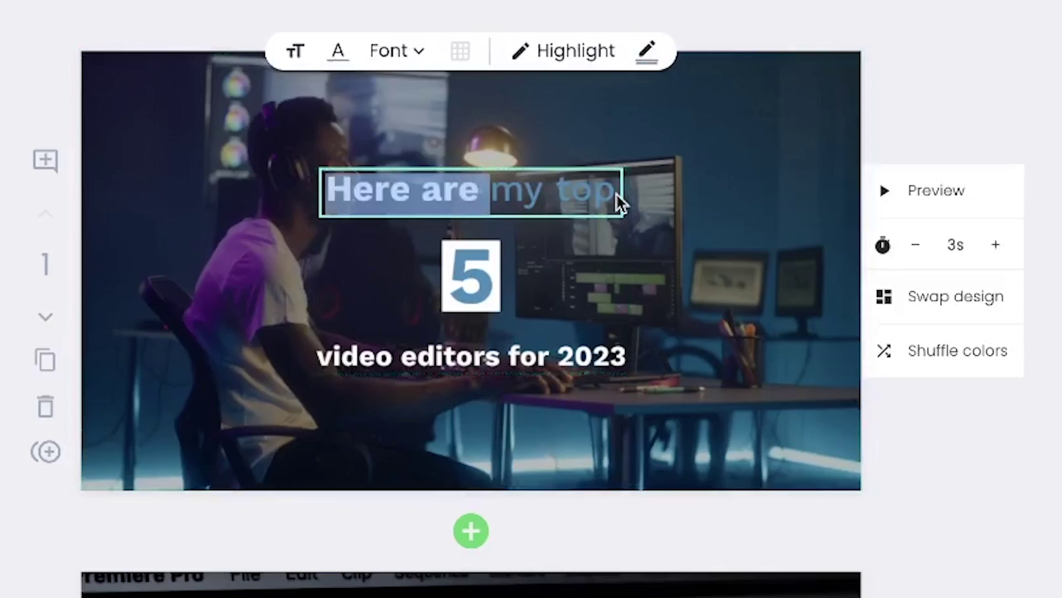
{"action": "left_click", "coordinate": [548, 194]}
{"action": "left_click_drag", "start_coordinate": [490, 192], "coordinate": [612, 199]}
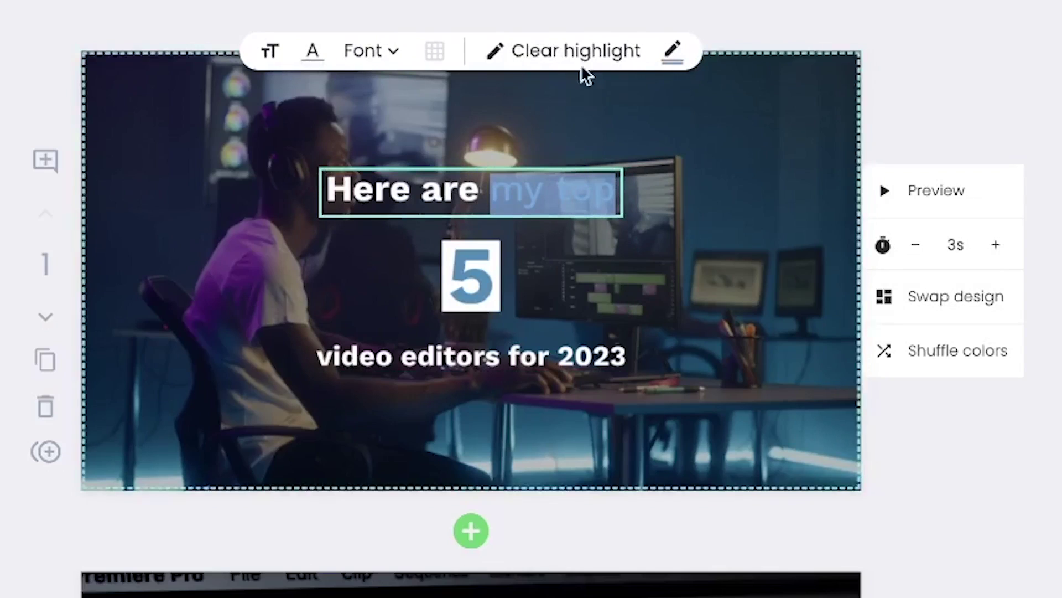
{"action": "left_click", "coordinate": [560, 58]}
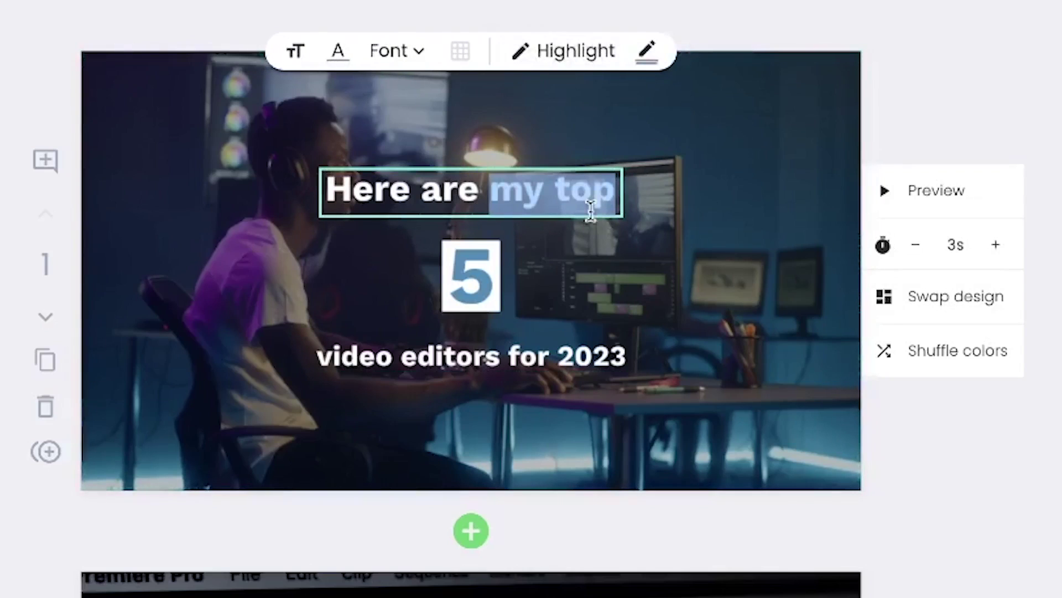
{"action": "left_click", "coordinate": [590, 210]}
{"action": "left_click", "coordinate": [621, 298]}
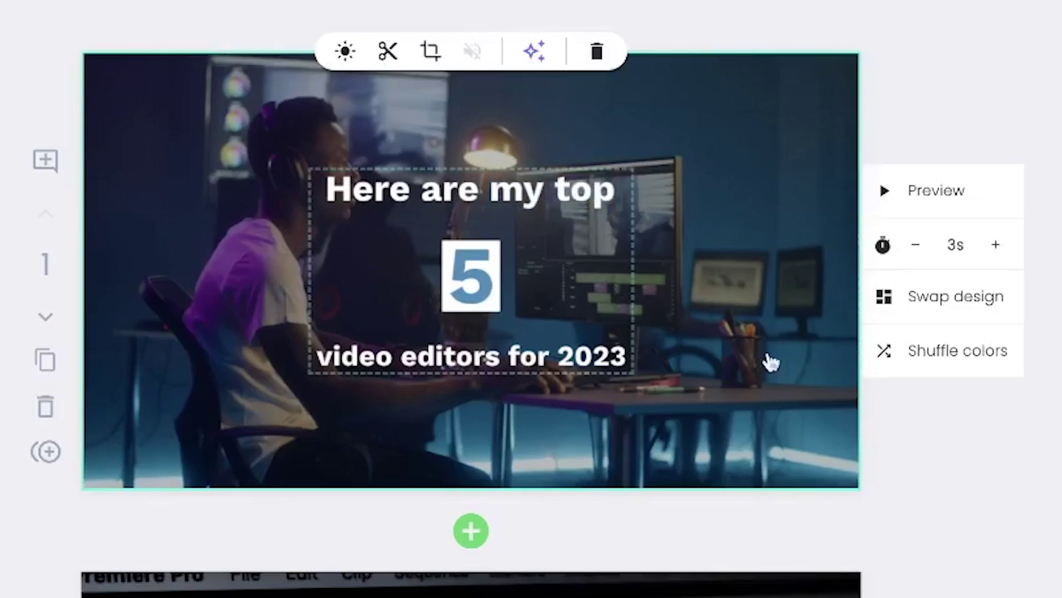
Step: Enlarge the opening scene's "video editors for 2023" line to one text size below Huge
{"action": "left_click", "coordinate": [472, 356]}
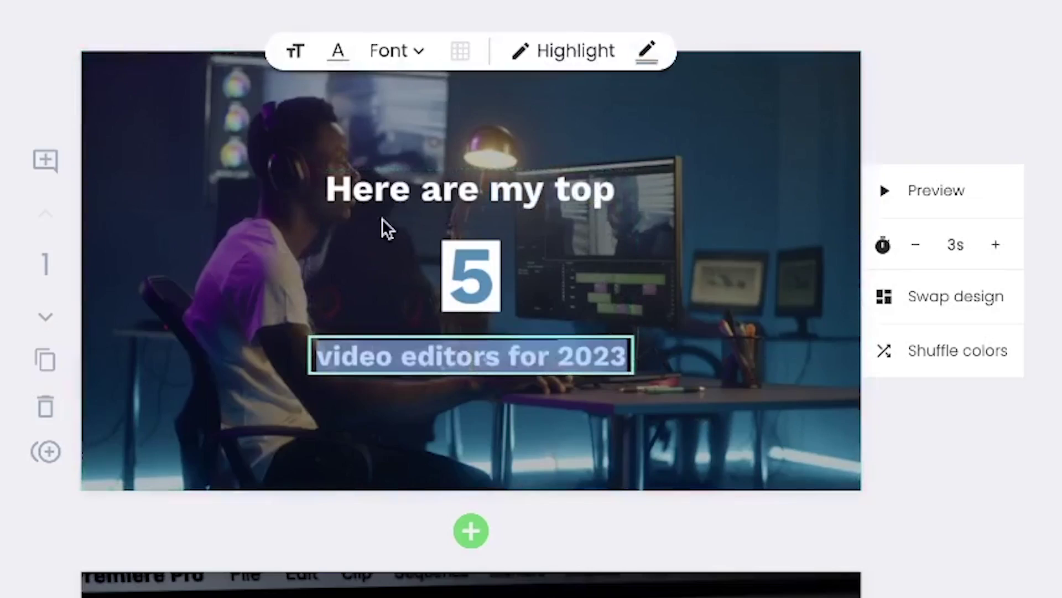
{"action": "left_click", "coordinate": [303, 55]}
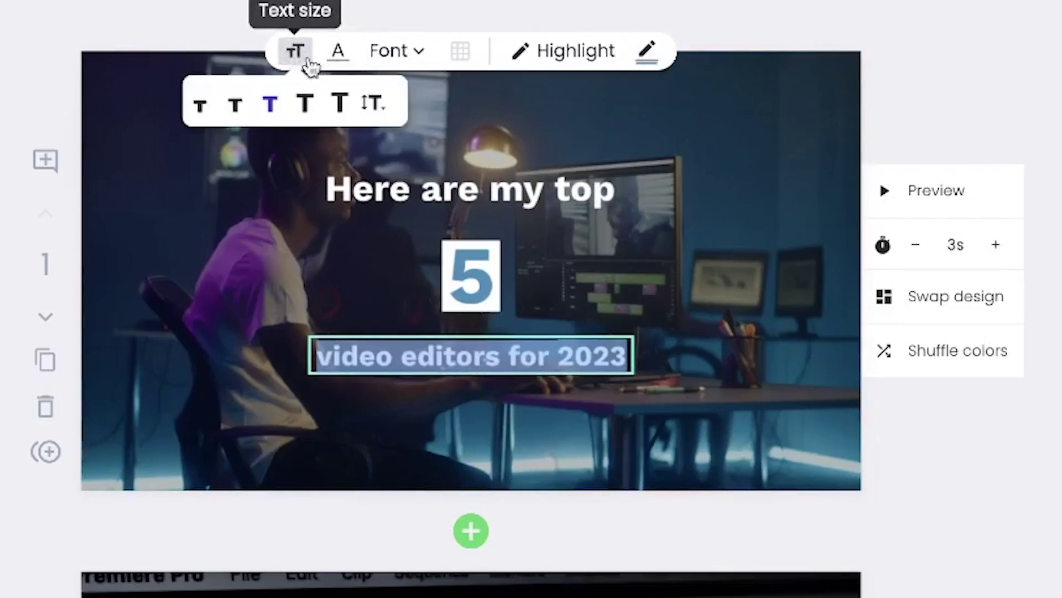
{"action": "left_click", "coordinate": [307, 105]}
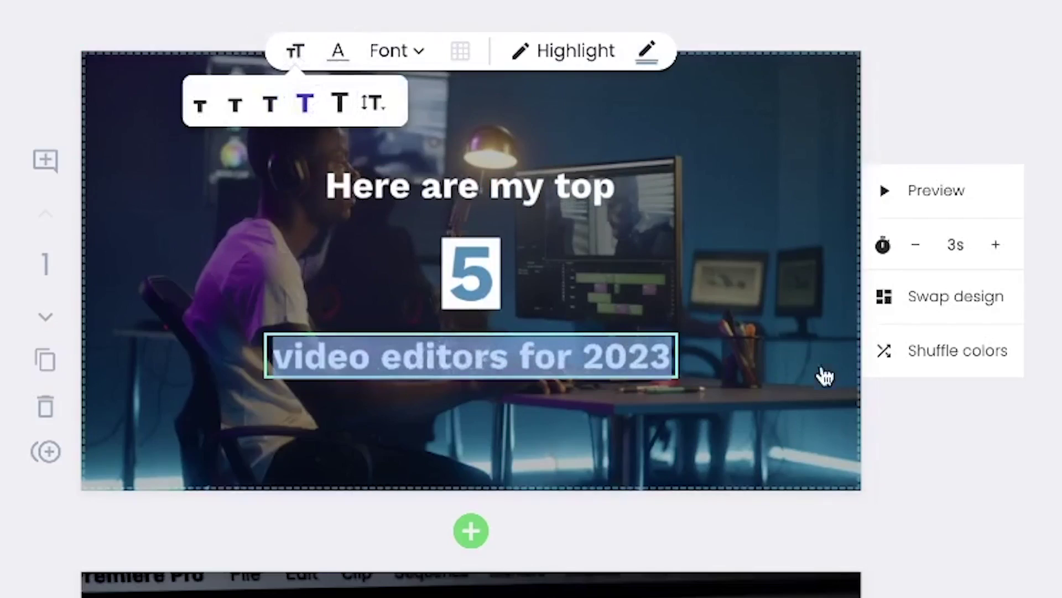
{"action": "left_click", "coordinate": [777, 268]}
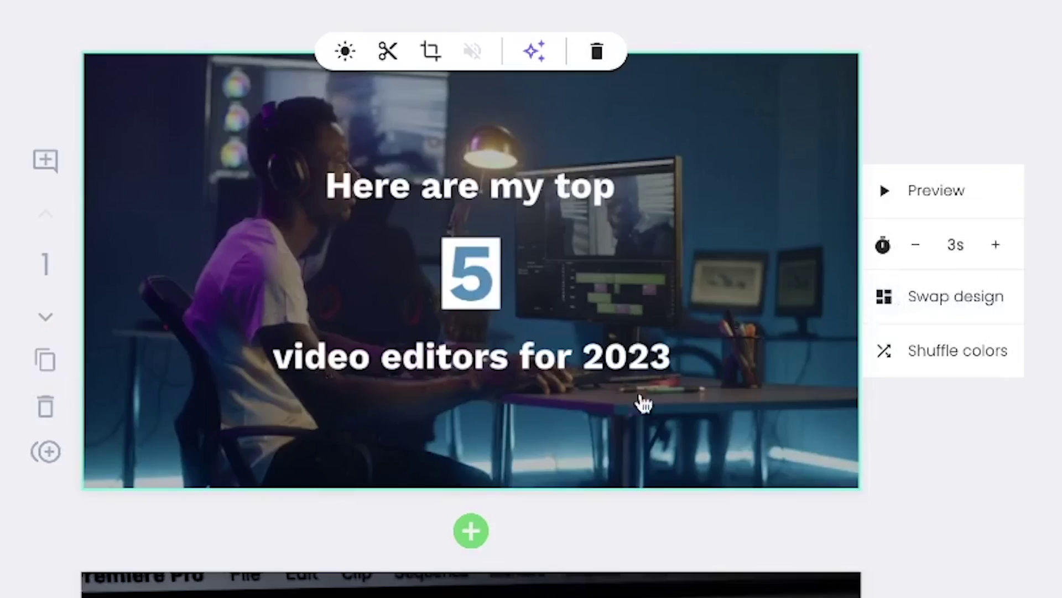
Step: Swap the opening scene's design for the Media layout with white-boxed captions in the lower-left corner of the picture
{"action": "left_click", "coordinate": [956, 313]}
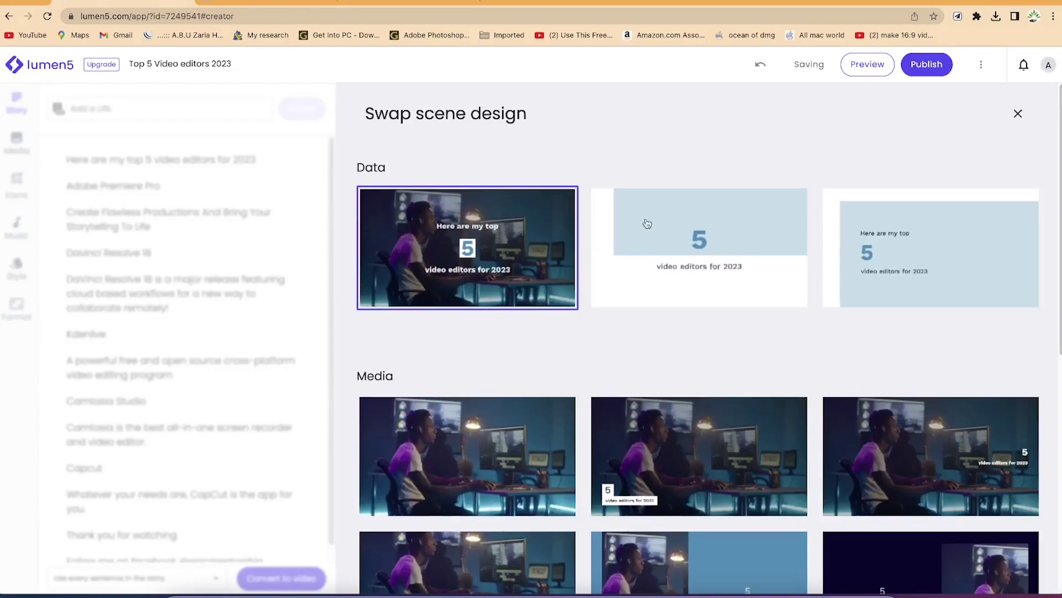
{"action": "scroll", "coordinate": [645, 482], "scroll_direction": "down", "scroll_amount": 3}
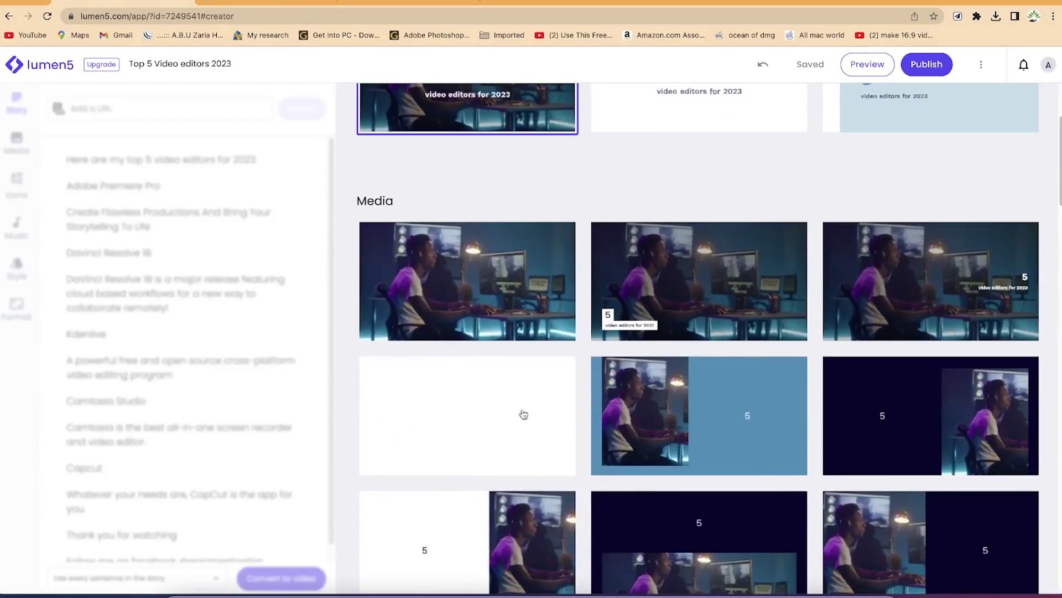
{"action": "scroll", "coordinate": [830, 487], "scroll_direction": "down", "scroll_amount": 1}
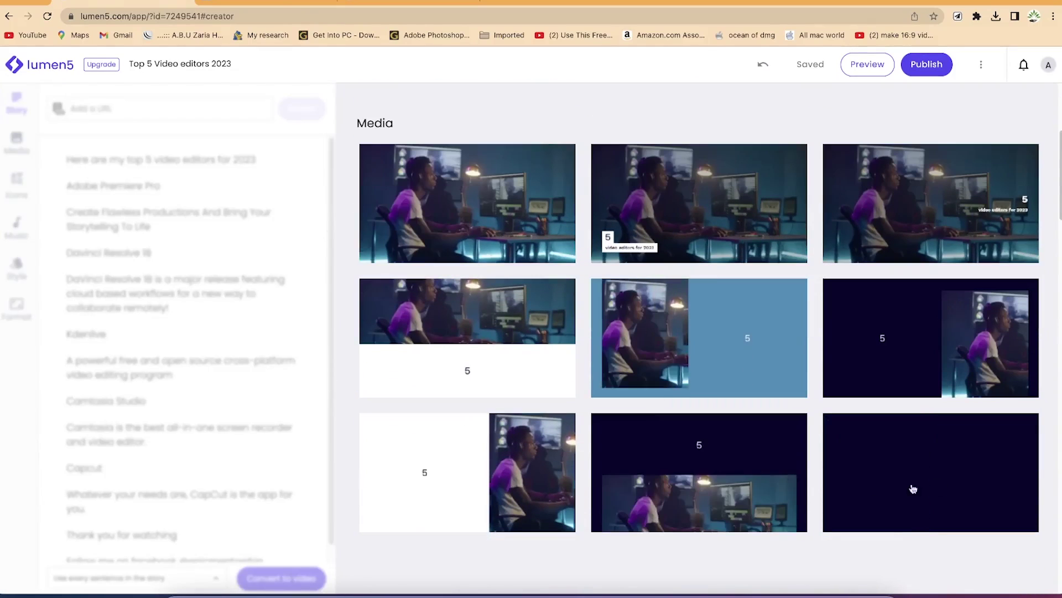
{"action": "scroll", "coordinate": [913, 492], "scroll_direction": "down", "scroll_amount": 1}
{"action": "scroll", "coordinate": [885, 493], "scroll_direction": "down", "scroll_amount": 2}
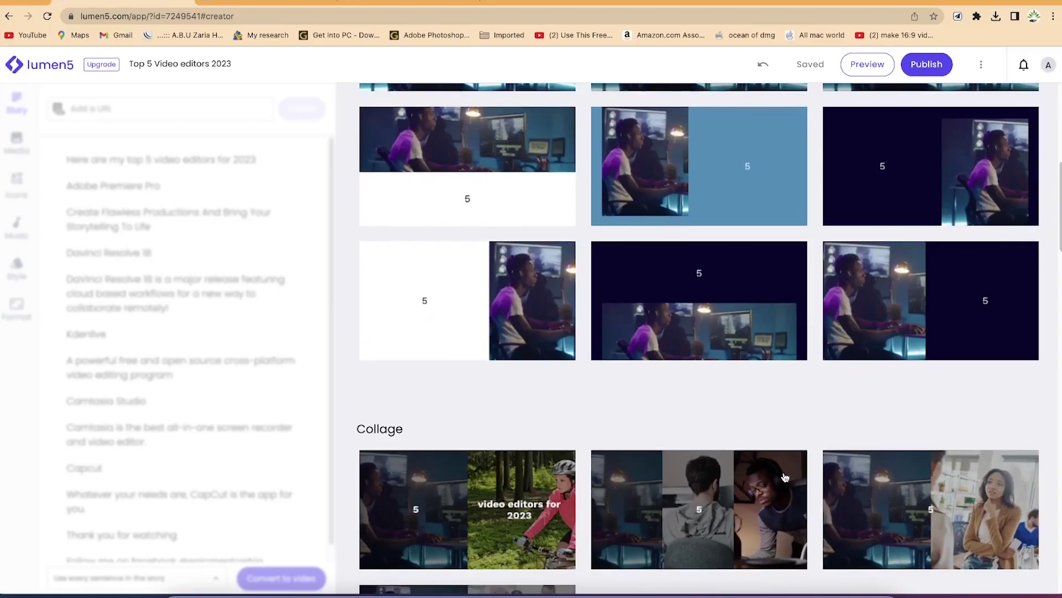
{"action": "scroll", "coordinate": [784, 477], "scroll_direction": "down", "scroll_amount": 2}
{"action": "scroll", "coordinate": [626, 446], "scroll_direction": "up", "scroll_amount": 5}
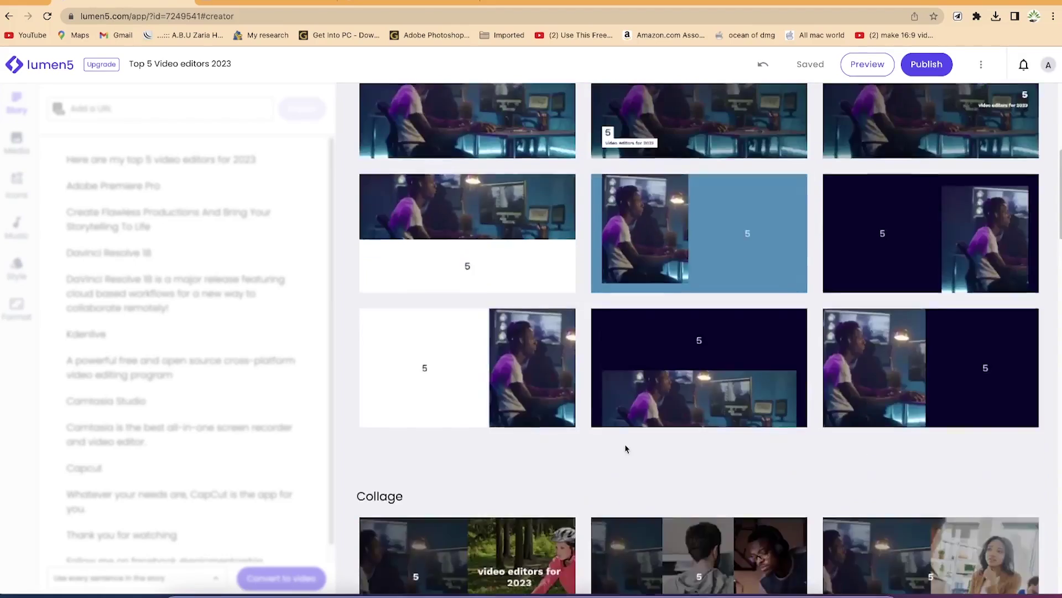
{"action": "scroll", "coordinate": [638, 447], "scroll_direction": "up", "scroll_amount": 3}
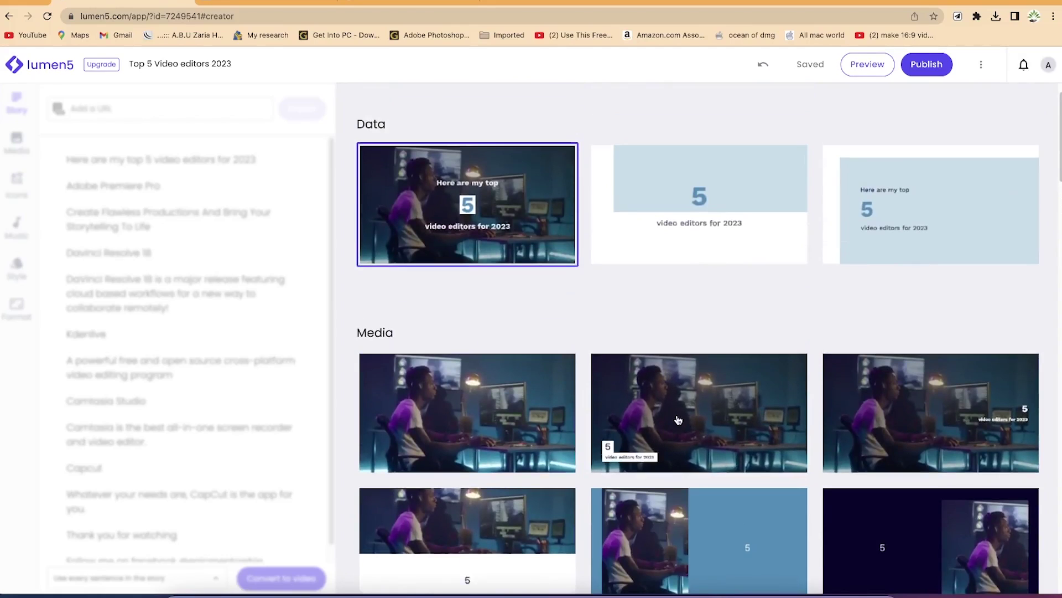
{"action": "left_click", "coordinate": [723, 438]}
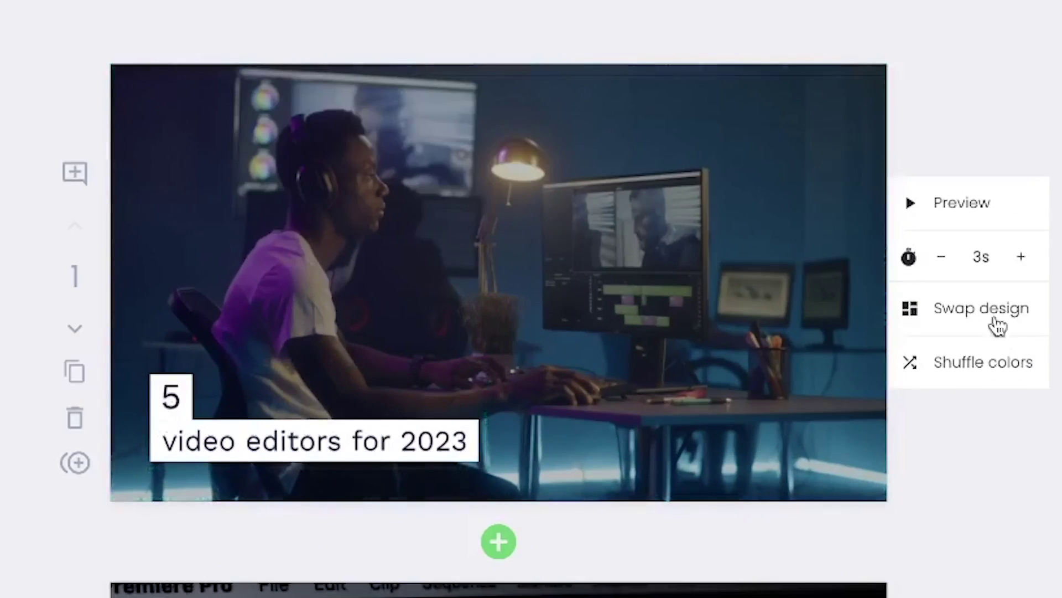
Step: Preview the redesigned opening scene and select its "video editors for 2023" caption to check the text options
{"action": "left_click", "coordinate": [960, 222]}
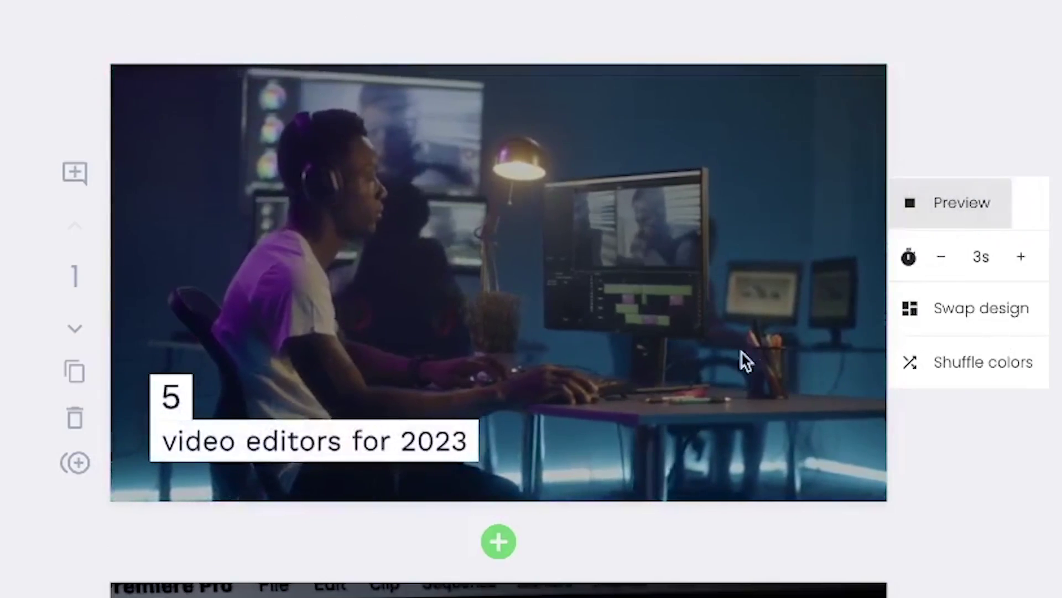
{"action": "left_click", "coordinate": [423, 427]}
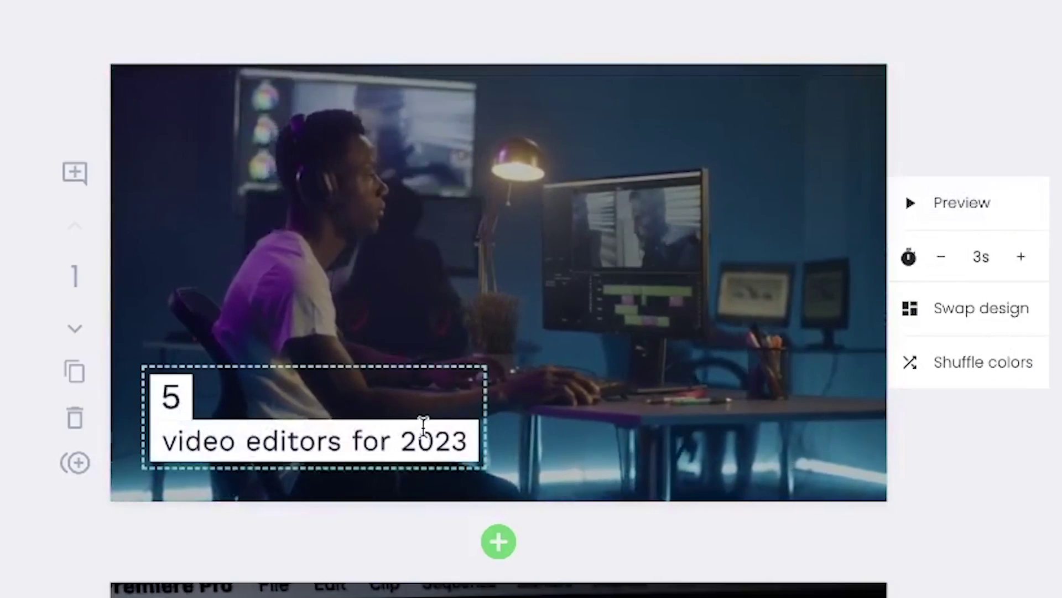
{"action": "left_click", "coordinate": [400, 441]}
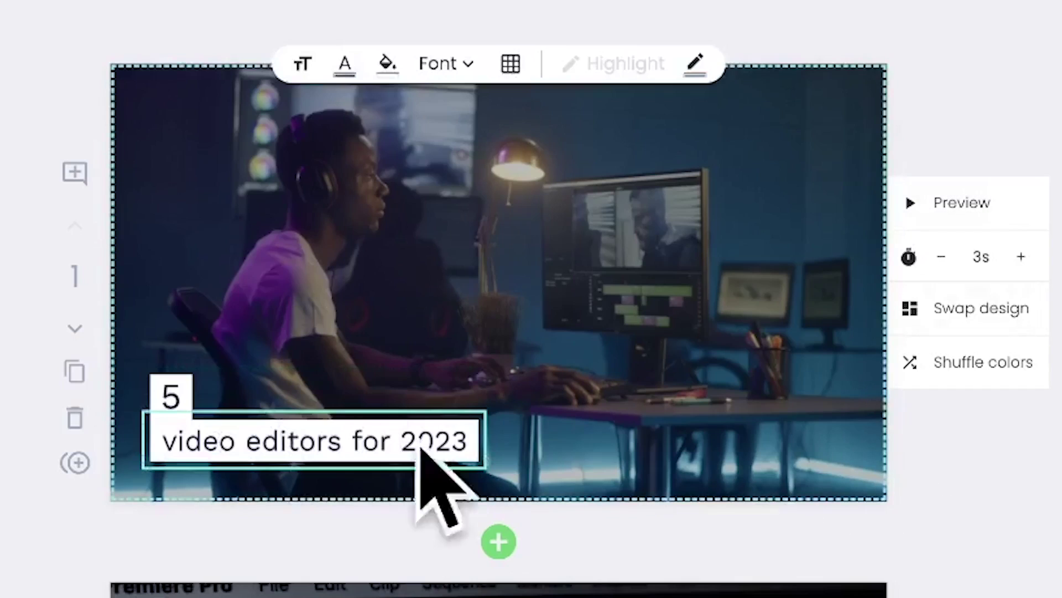
{"action": "left_click", "coordinate": [1052, 581]}
Step: Preview the second scene, Adobe Premiere Pro
{"action": "scroll", "coordinate": [474, 565], "scroll_direction": "down", "scroll_amount": 4}
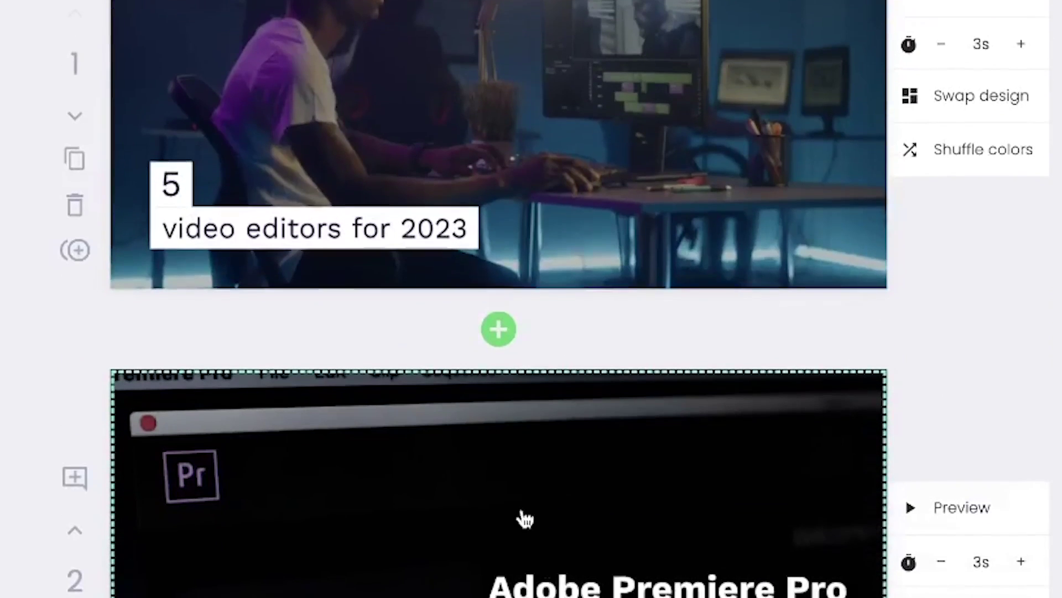
{"action": "scroll", "coordinate": [700, 441], "scroll_direction": "down", "scroll_amount": 5}
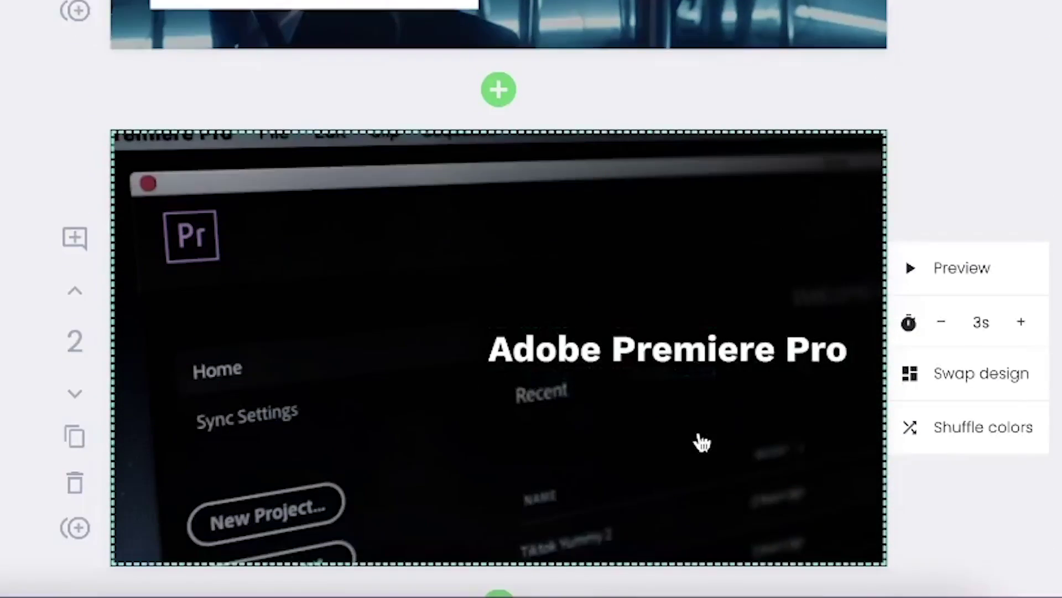
{"action": "scroll", "coordinate": [686, 441], "scroll_direction": "down", "scroll_amount": 1}
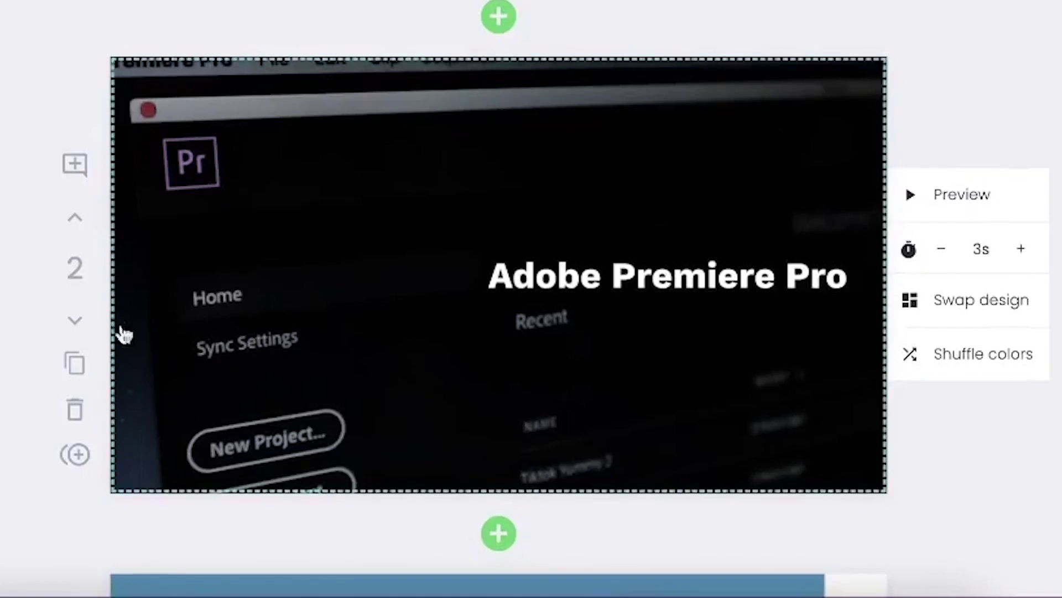
{"action": "left_click", "coordinate": [963, 209]}
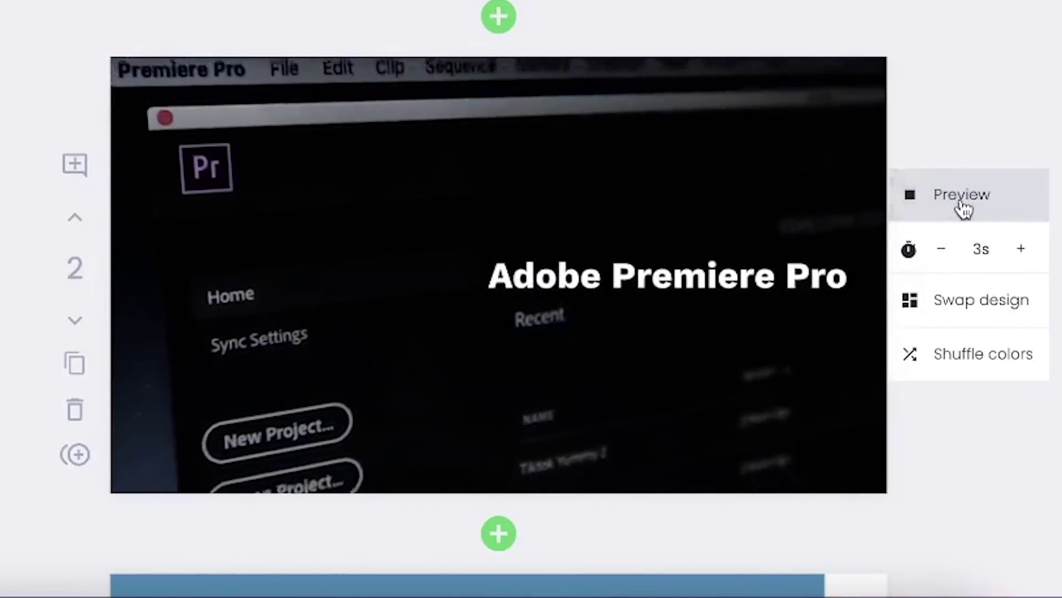
Step: Preview the third scene, about creating flawless productions
{"action": "scroll", "coordinate": [439, 403], "scroll_direction": "down", "scroll_amount": 5}
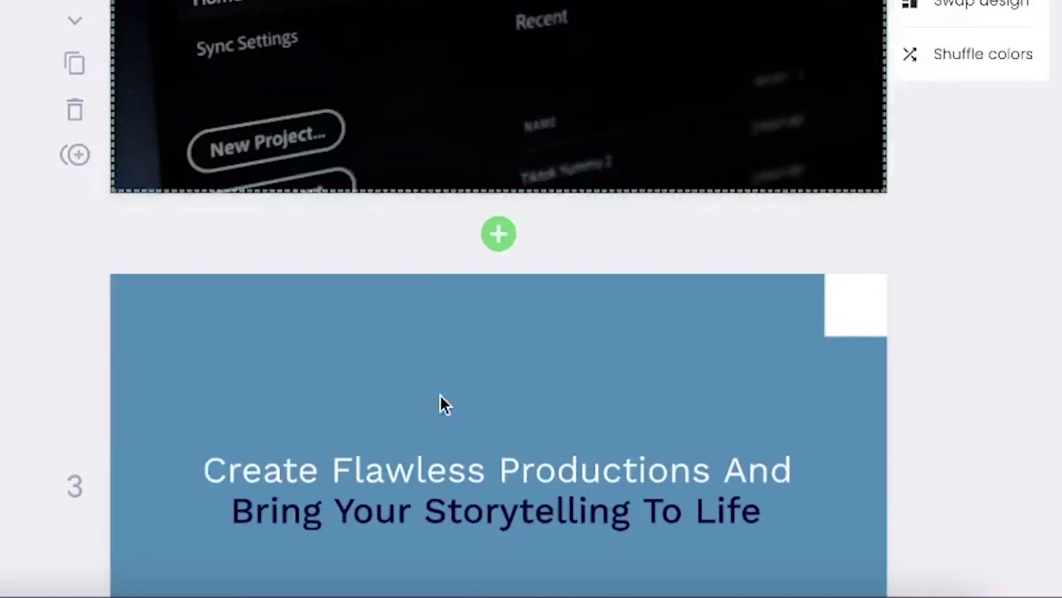
{"action": "scroll", "coordinate": [543, 267], "scroll_direction": "down", "scroll_amount": 5}
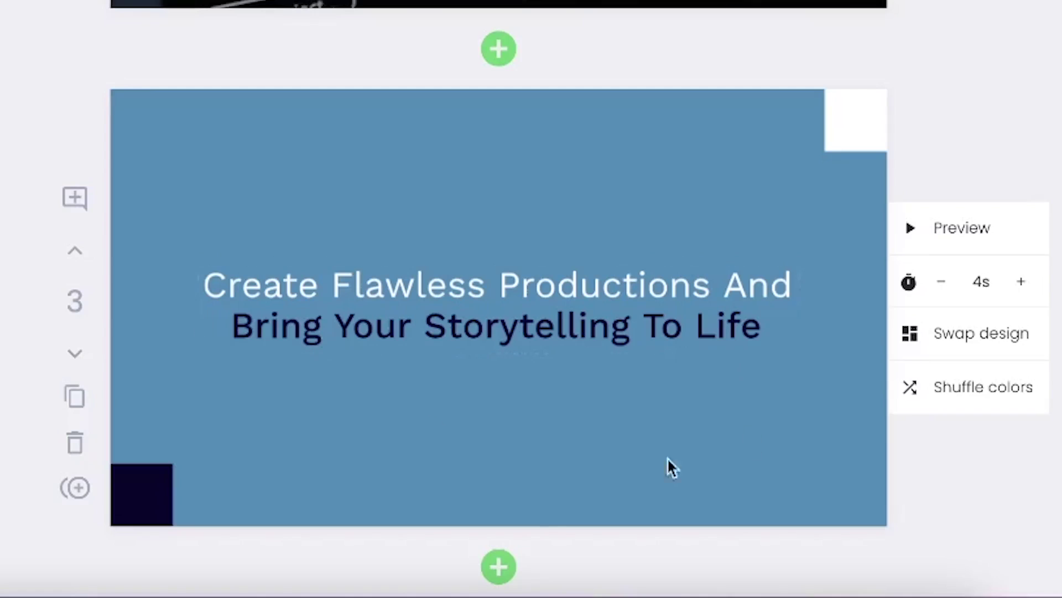
{"action": "left_click", "coordinate": [995, 243]}
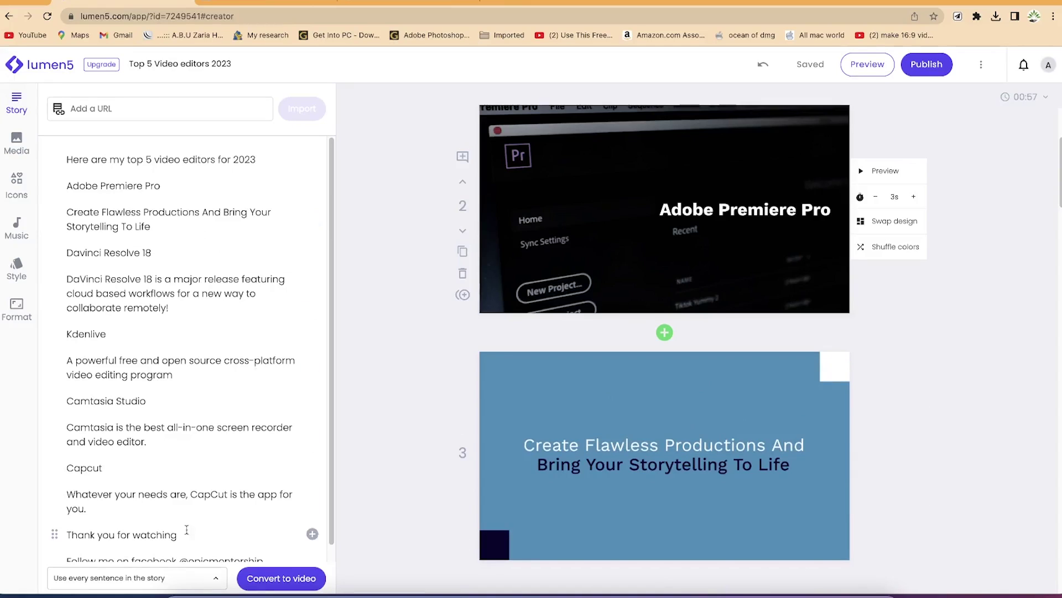
Step: Search the stock media library for "editing"
{"action": "left_click", "coordinate": [17, 143]}
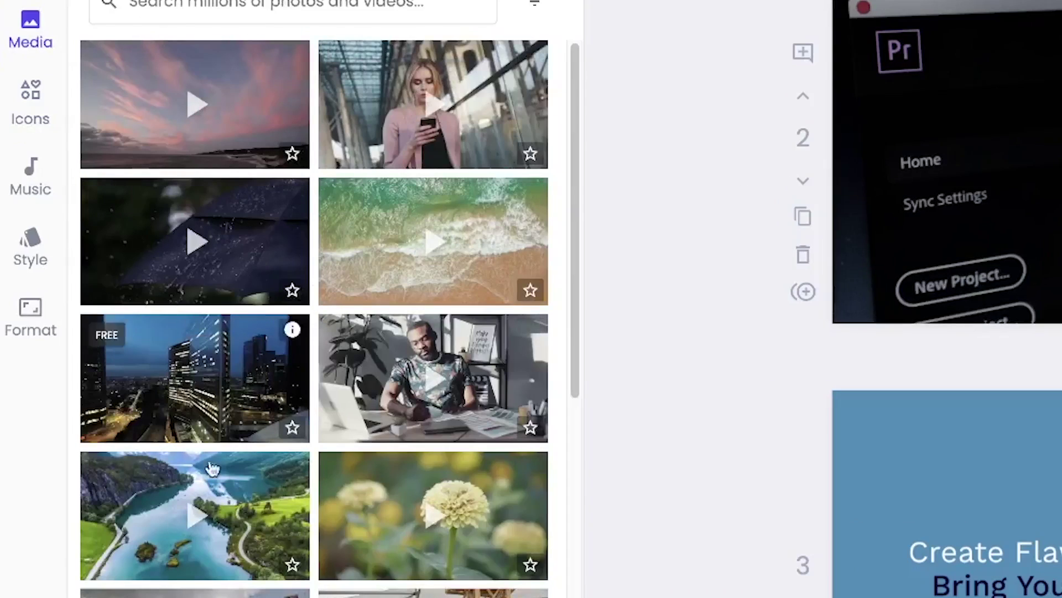
{"action": "scroll", "coordinate": [297, 481], "scroll_direction": "down", "scroll_amount": 5}
{"action": "scroll", "coordinate": [297, 482], "scroll_direction": "up", "scroll_amount": 5}
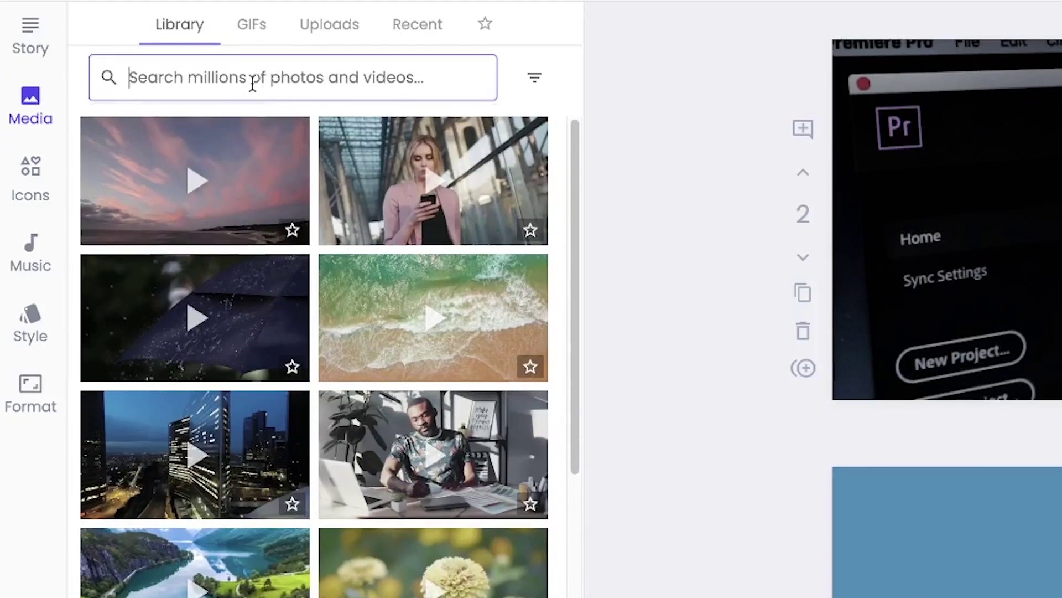
{"action": "left_click", "coordinate": [252, 6]}
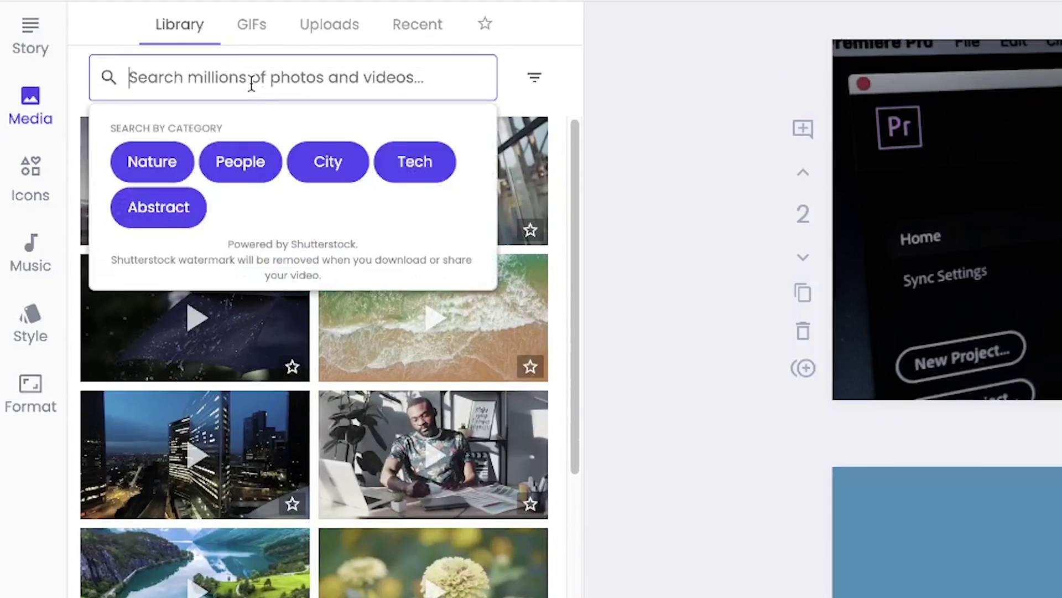
{"action": "type", "text": "editing"}
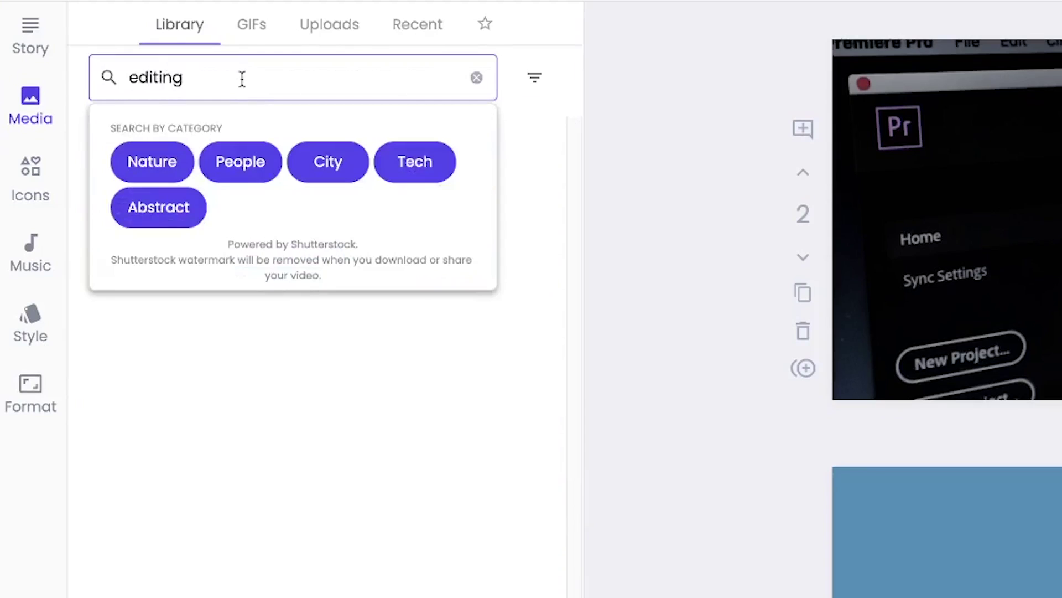
{"action": "key", "text": "Return"}
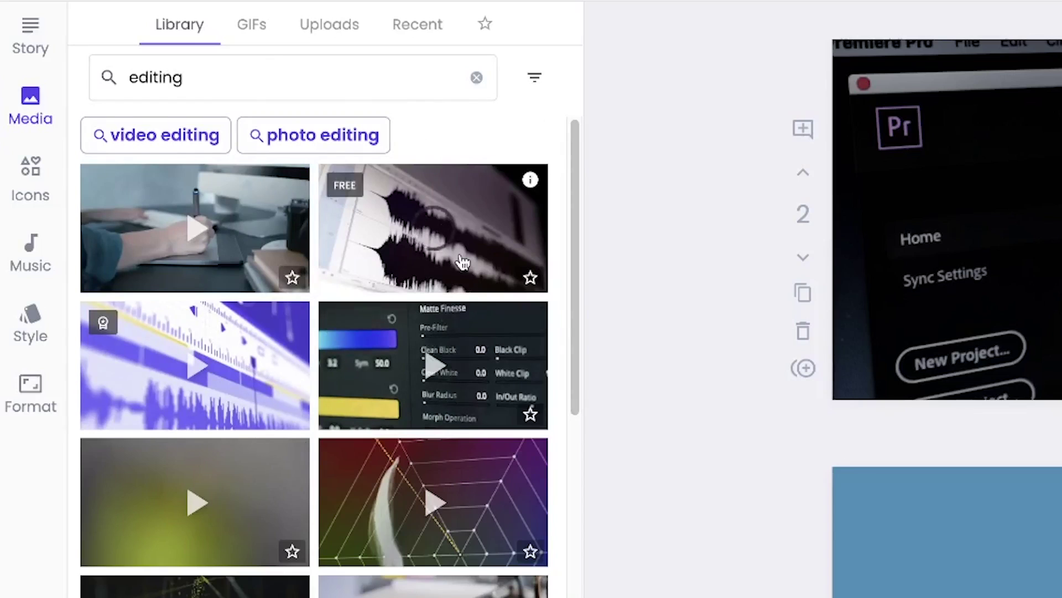
Step: Replace the Adobe Premiere Pro scene's background with the clip of a man with earphones editing at a desk, and preview the scene
{"action": "scroll", "coordinate": [433, 360], "scroll_direction": "down", "scroll_amount": 5}
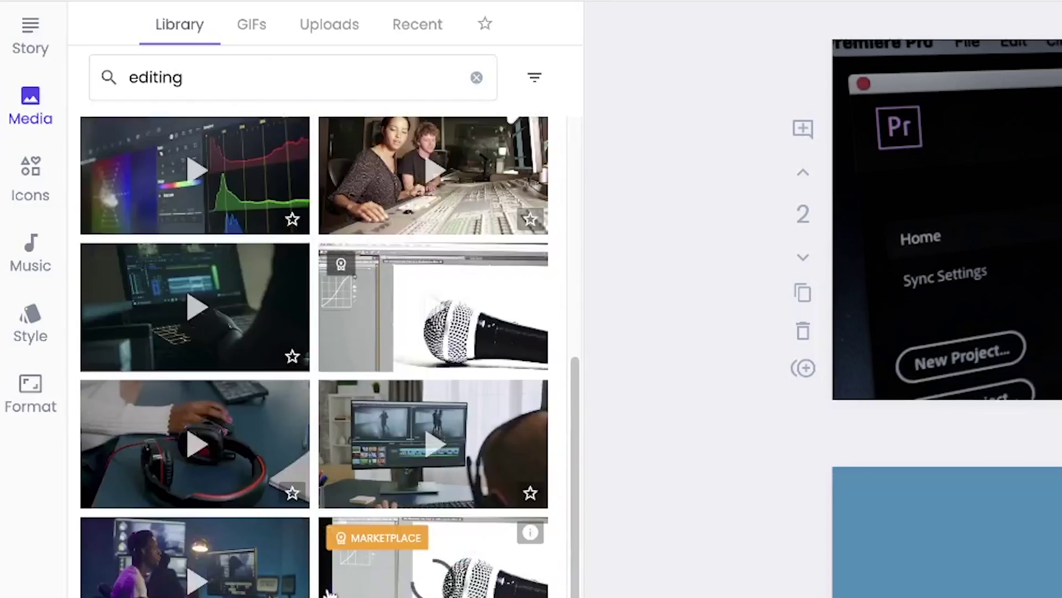
{"action": "scroll", "coordinate": [330, 592], "scroll_direction": "down", "scroll_amount": 3}
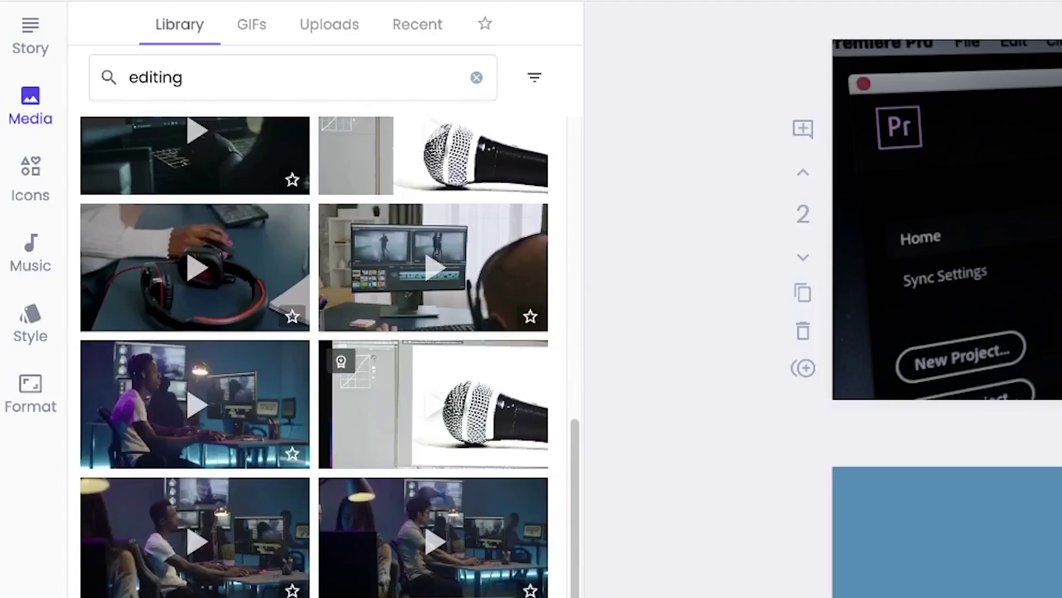
{"action": "scroll", "coordinate": [221, 589], "scroll_direction": "down", "scroll_amount": 1}
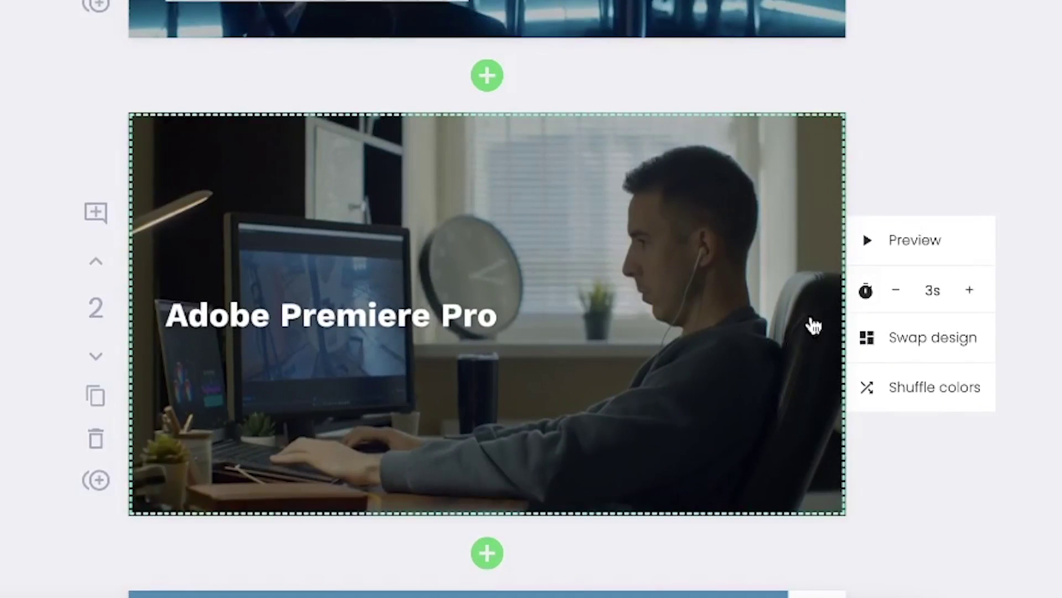
{"action": "left_click", "coordinate": [906, 250]}
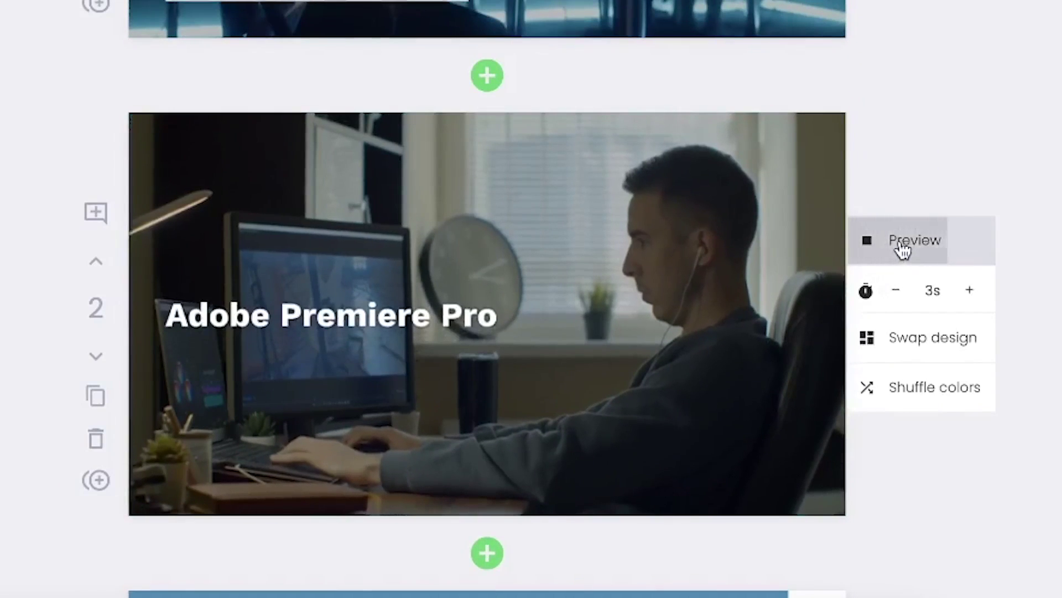
Step: Create a folder named "5 video editors" in the uploaded media
{"action": "scroll", "coordinate": [446, 339], "scroll_direction": "down", "scroll_amount": 9}
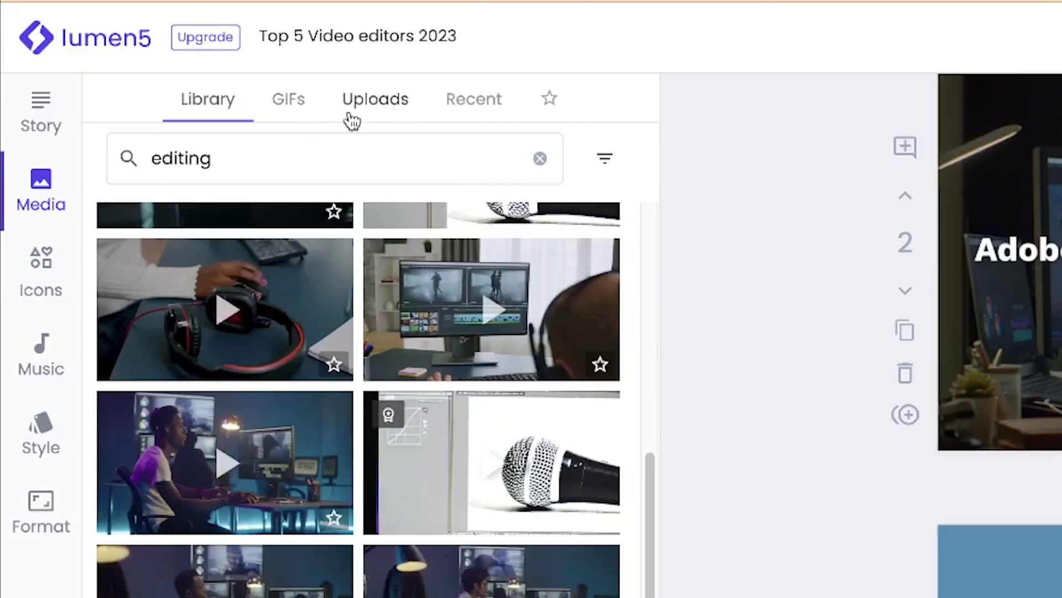
{"action": "left_click", "coordinate": [352, 119]}
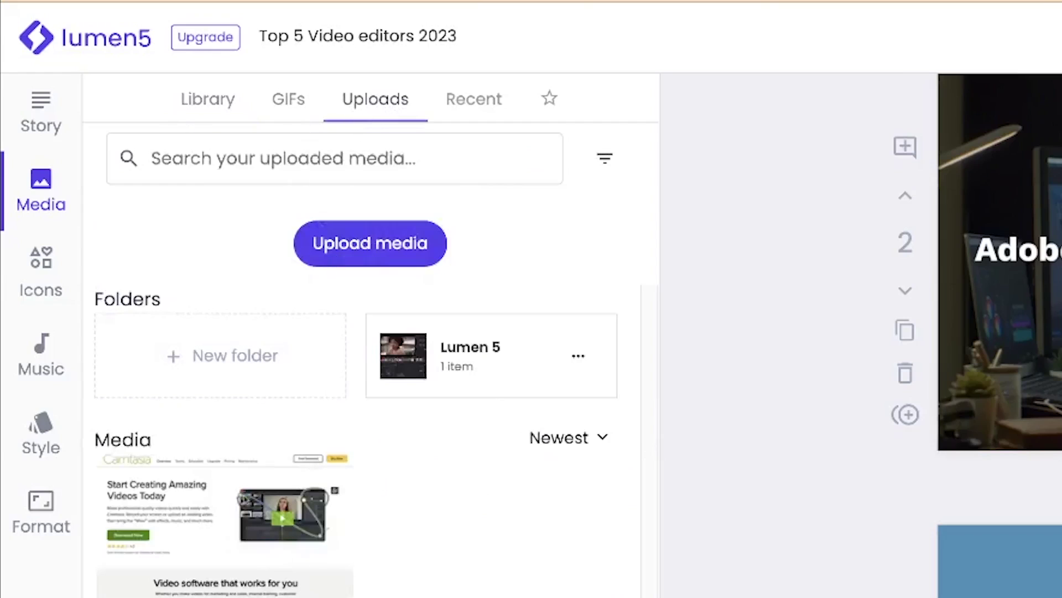
{"action": "left_click", "coordinate": [213, 359]}
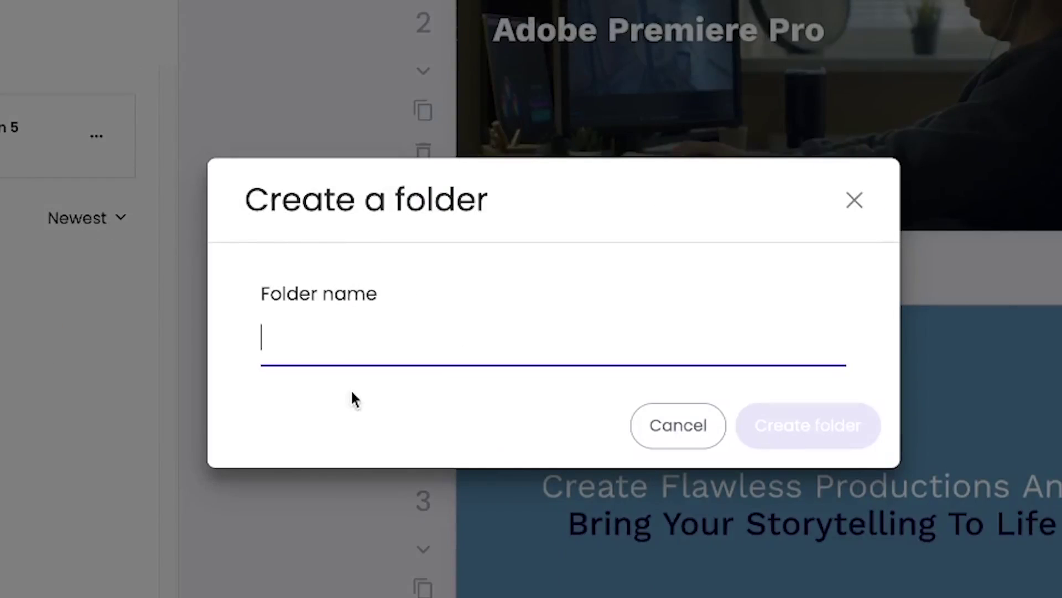
{"action": "type", "text": "5 video editors"}
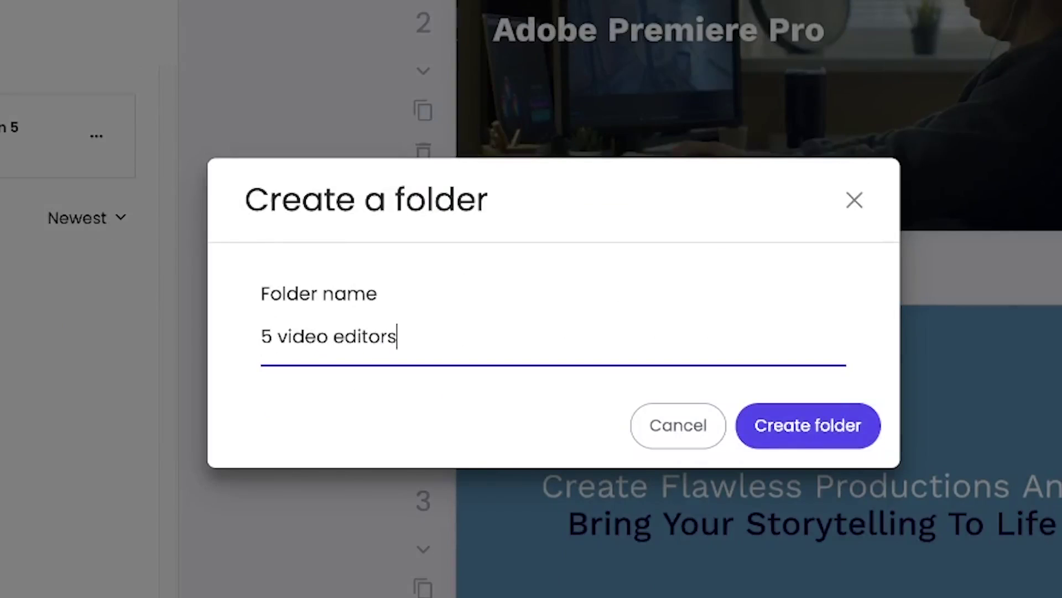
{"action": "key", "text": "Return"}
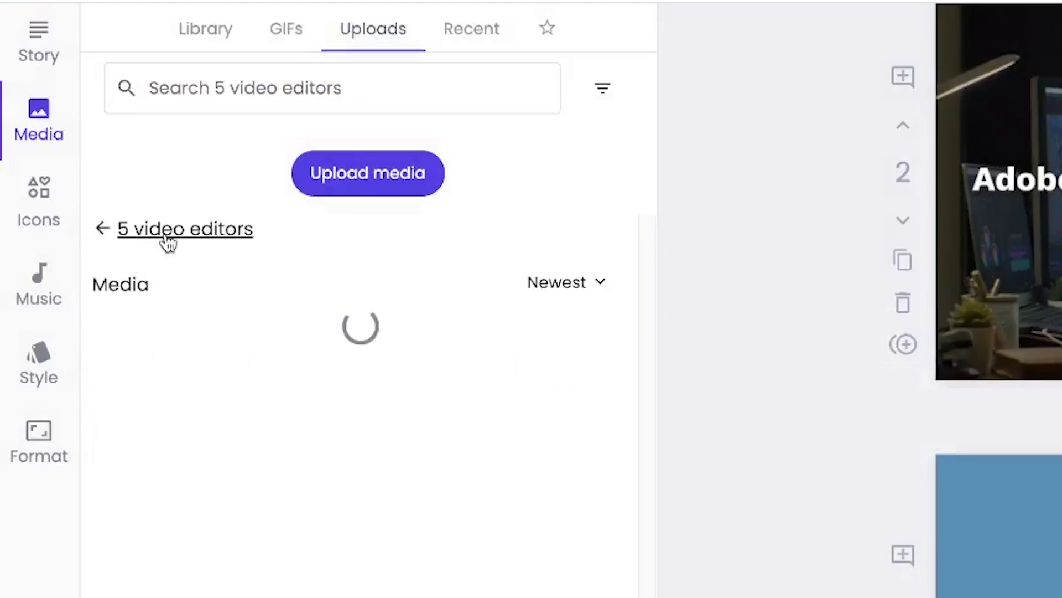
Step: Upload the camtasia, Davinci resolve.jpeg, Kdenlive and premiere pro.jpeg images to the "5 video editors" folder without credits
{"action": "left_click", "coordinate": [323, 194]}
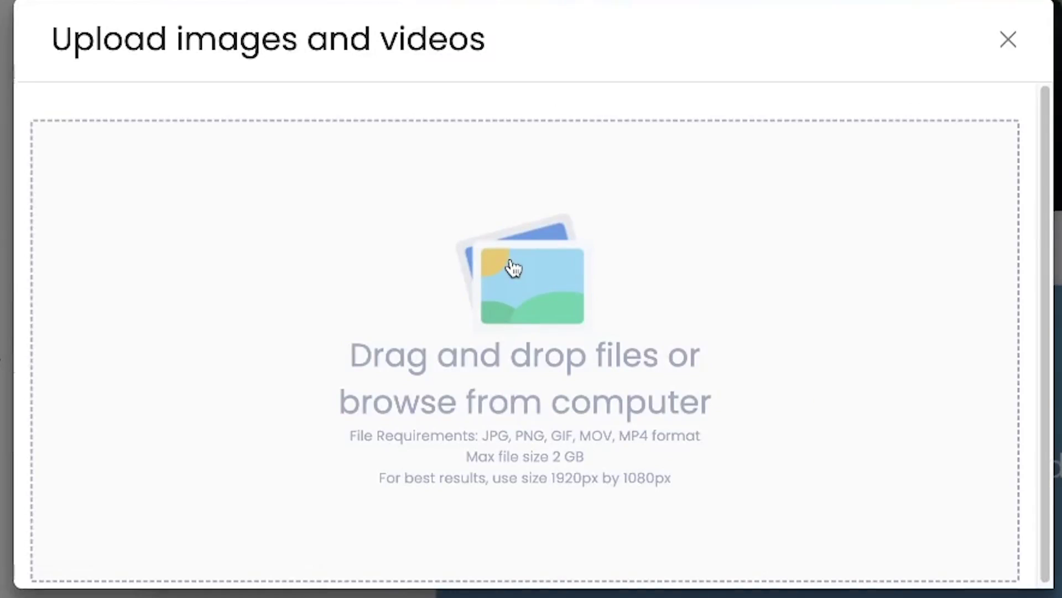
{"action": "left_click", "coordinate": [524, 298]}
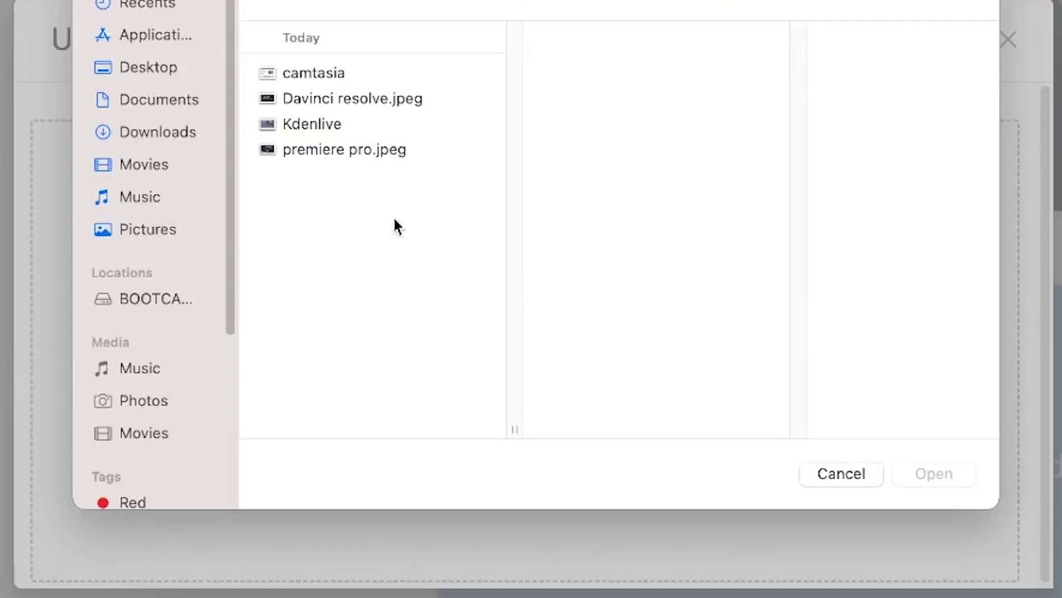
{"action": "key", "text": "super+a"}
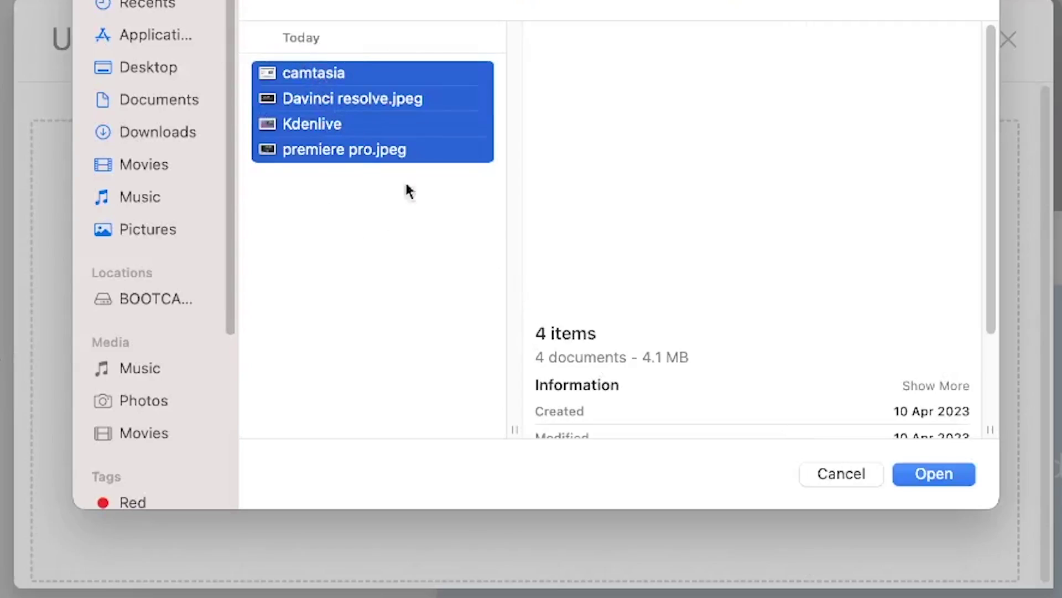
{"action": "left_click", "coordinate": [932, 472]}
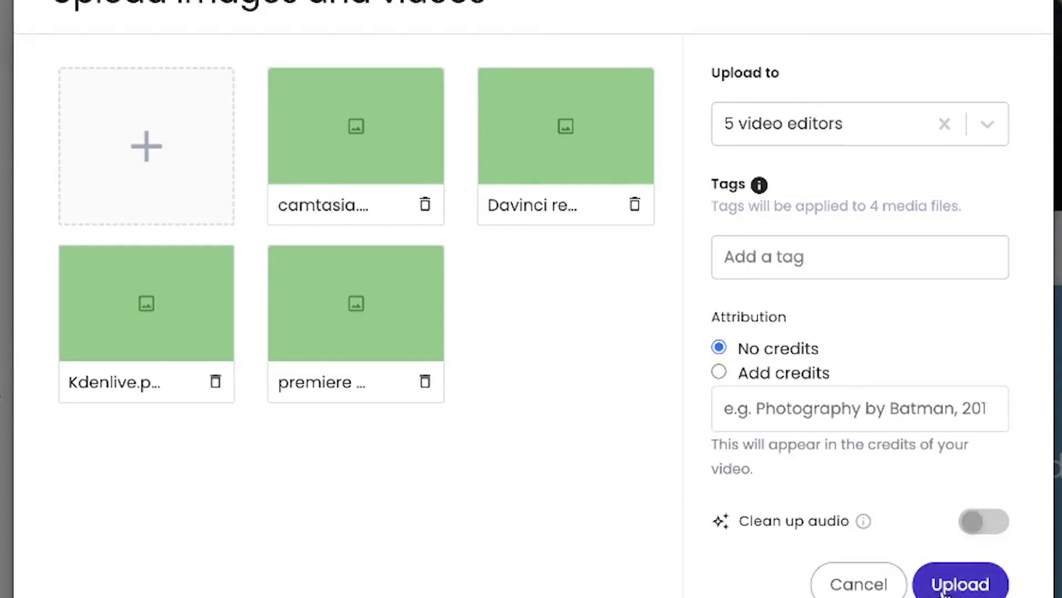
{"action": "left_click", "coordinate": [989, 125]}
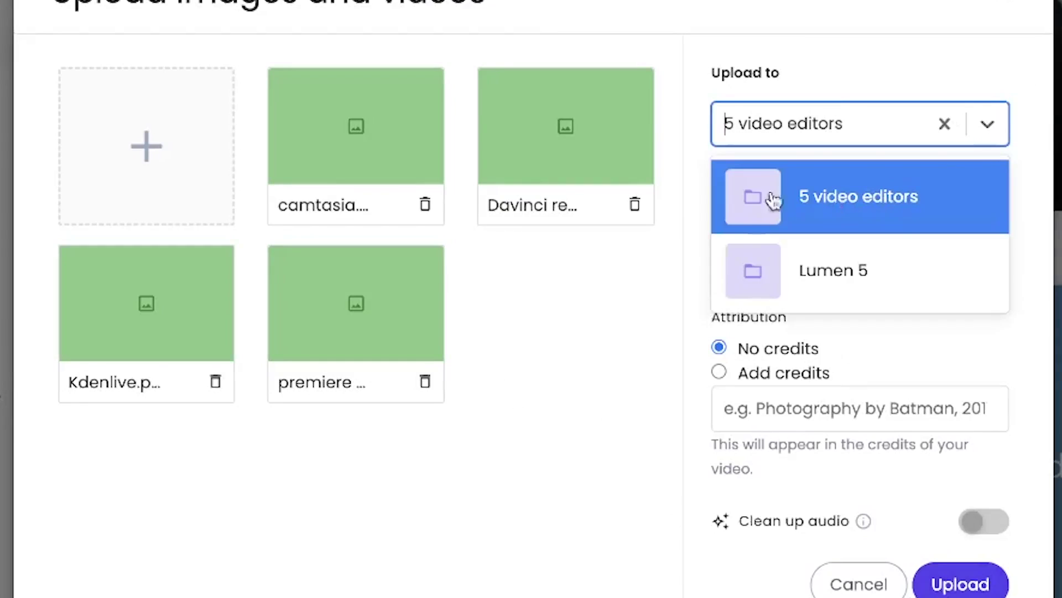
{"action": "left_click", "coordinate": [837, 209]}
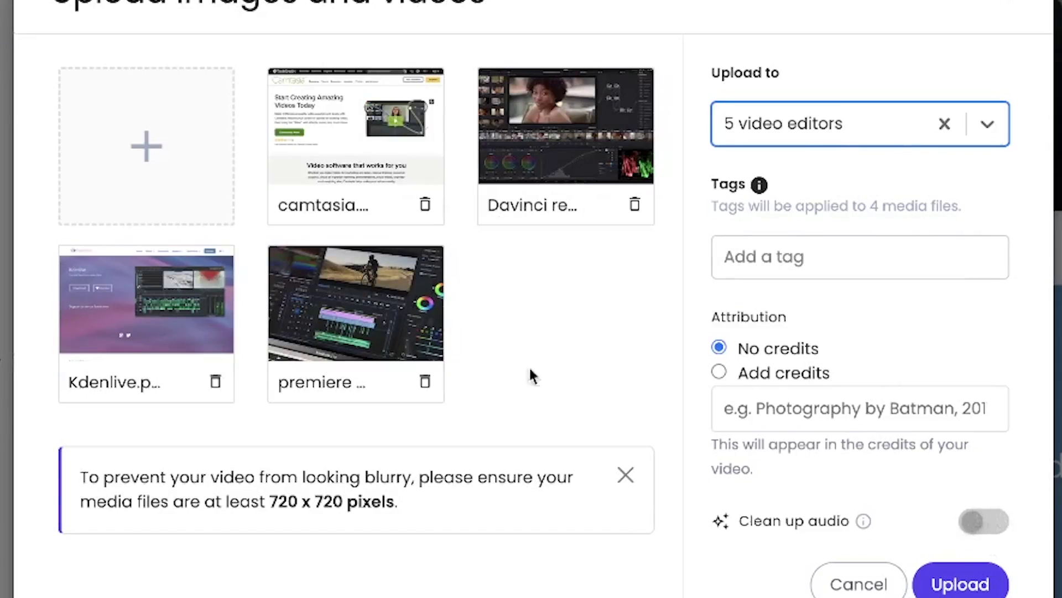
{"action": "left_click", "coordinate": [953, 581]}
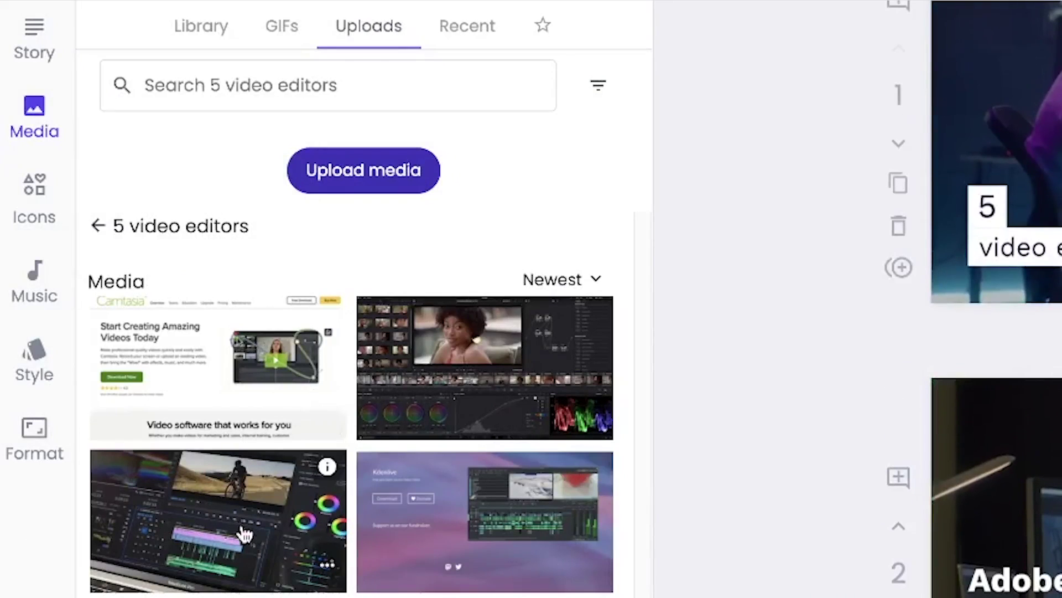
Step: Set the uploaded premiere pro image as the background of the fourth scene, Davinci Resolve 18, and preview the scene
{"action": "scroll", "coordinate": [554, 298], "scroll_direction": "down", "scroll_amount": 12}
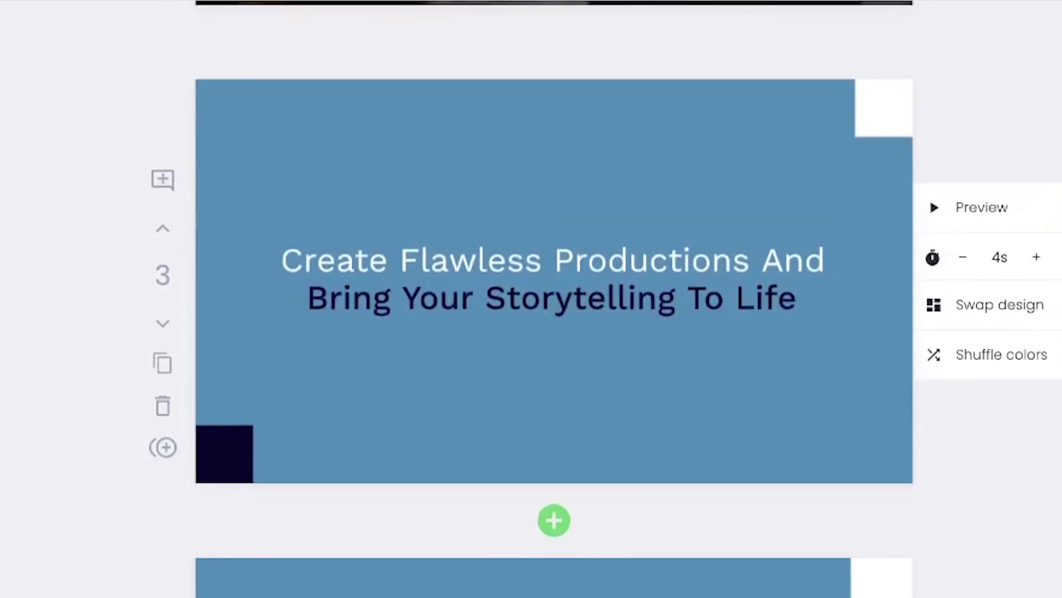
{"action": "scroll", "coordinate": [872, 299], "scroll_direction": "down", "scroll_amount": 5}
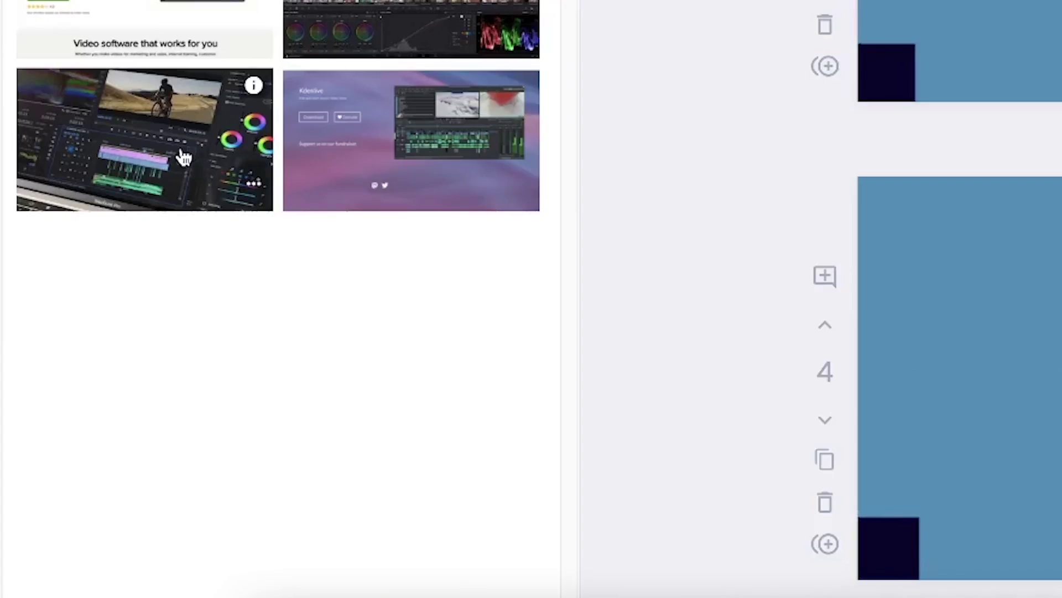
{"action": "left_click_drag", "start_coordinate": [181, 157], "coordinate": [501, 441]}
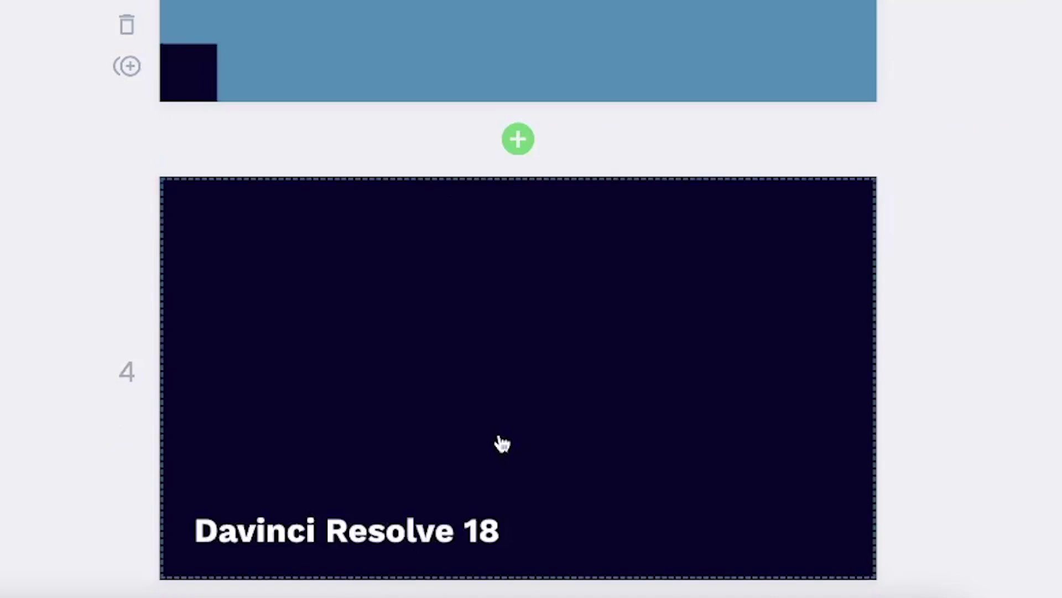
{"action": "scroll", "coordinate": [460, 487], "scroll_direction": "down", "scroll_amount": 3}
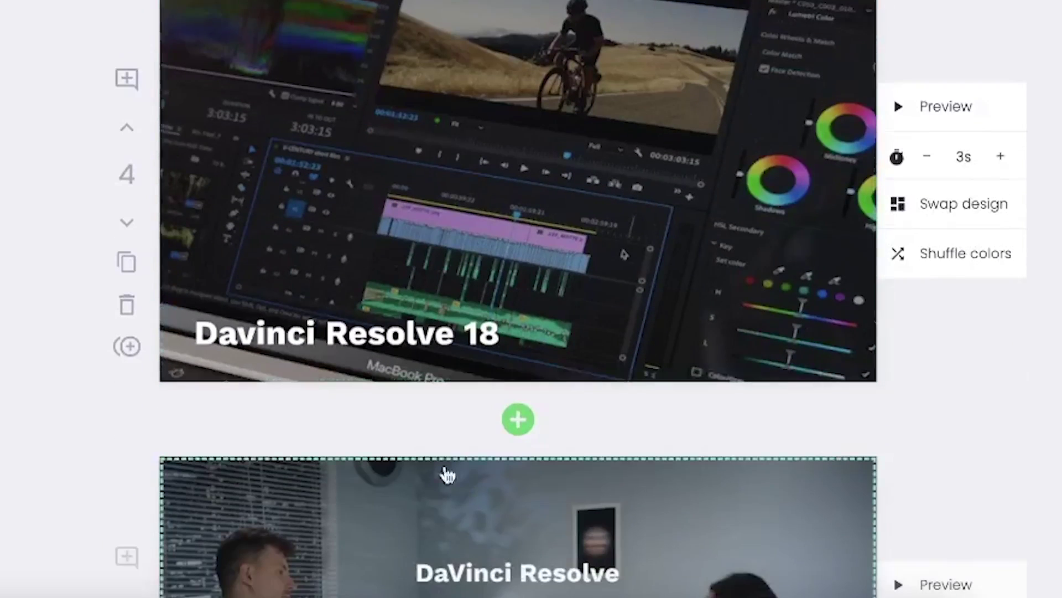
{"action": "left_click", "coordinate": [959, 112]}
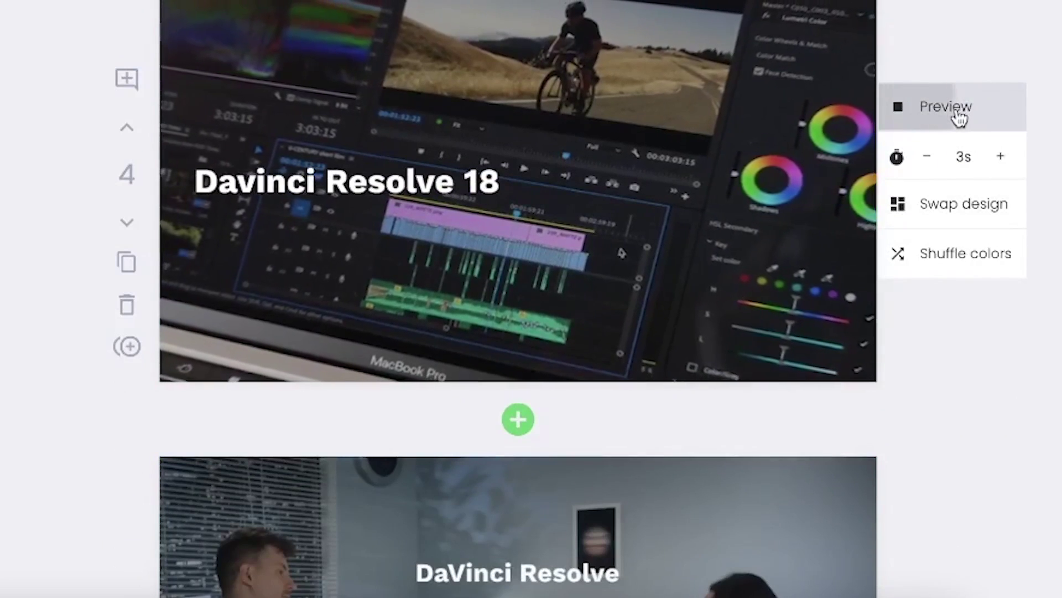
{"action": "left_click", "coordinate": [959, 114]}
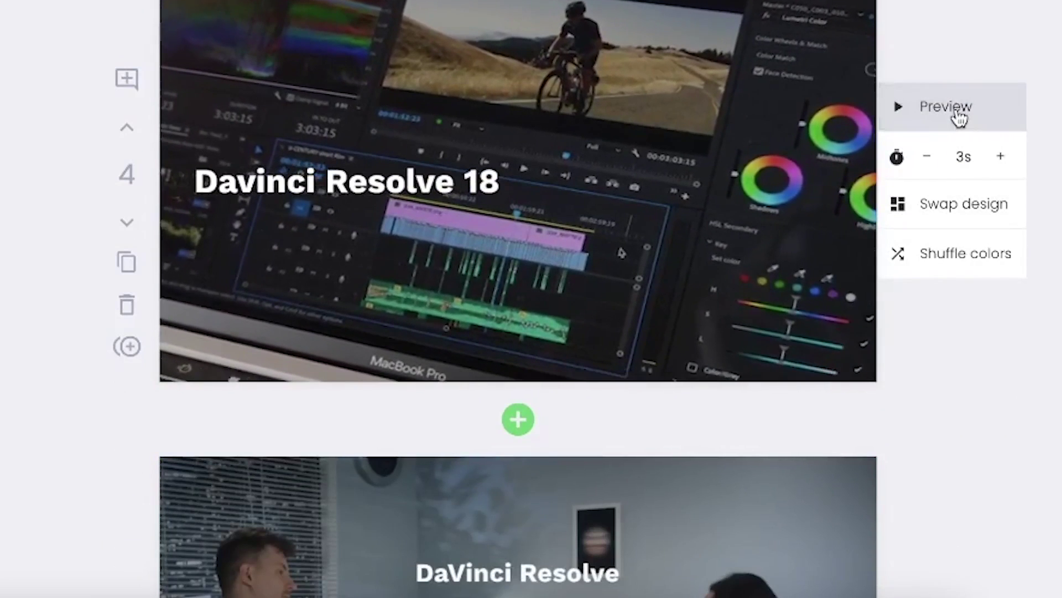
Step: Preview the fifth scene, which describes the DaVinci Resolve 18 release
{"action": "scroll", "coordinate": [553, 277], "scroll_direction": "down", "scroll_amount": 3}
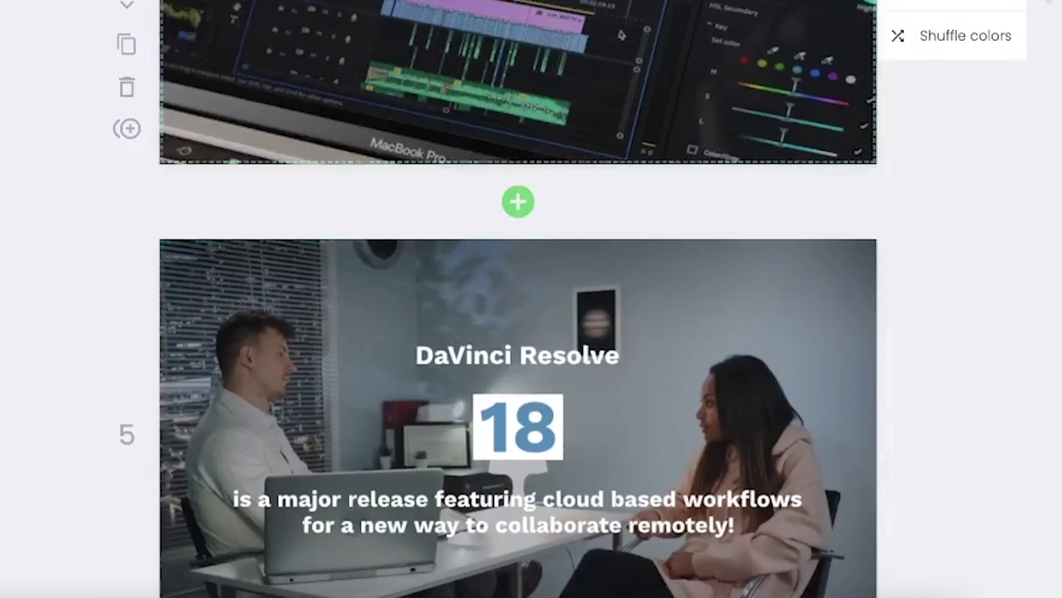
{"action": "scroll", "coordinate": [551, 285], "scroll_direction": "down", "scroll_amount": 1}
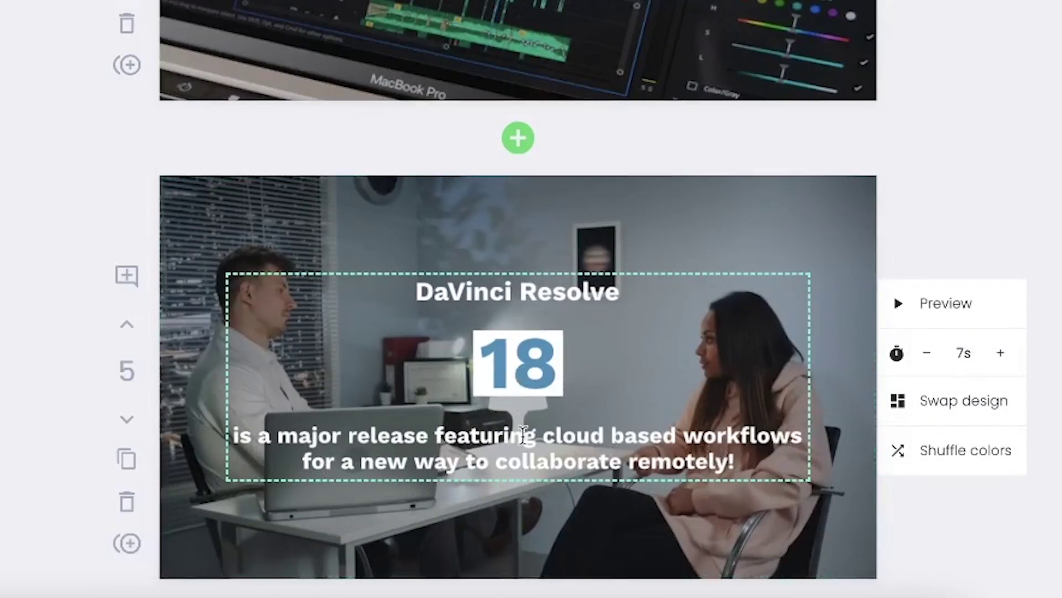
{"action": "left_click", "coordinate": [920, 320]}
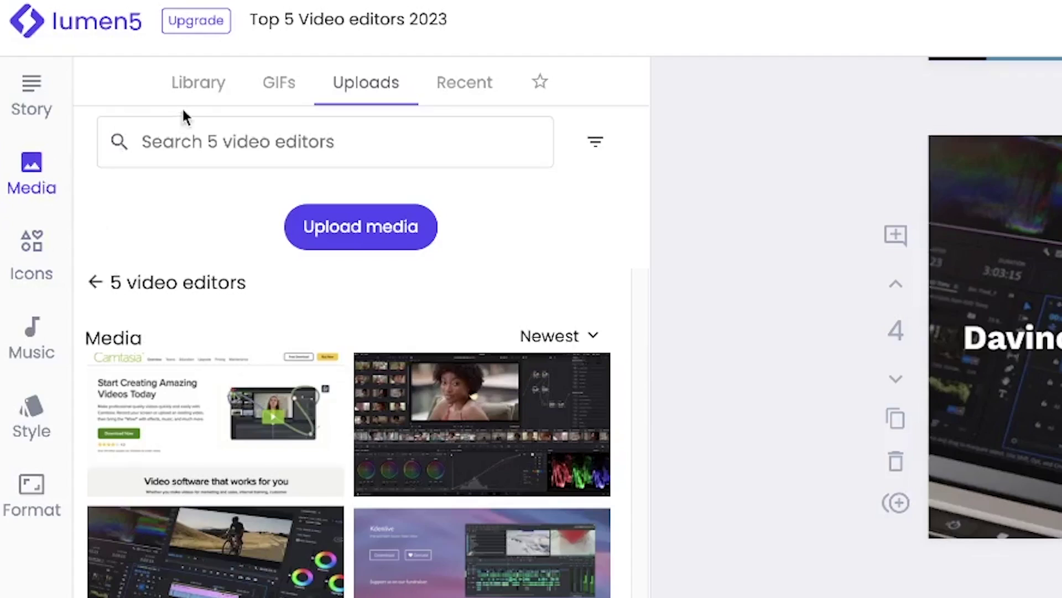
Step: Set the library's color-grading scopes clip as the background of the fifth scene and preview the scene
{"action": "left_click", "coordinate": [224, 84]}
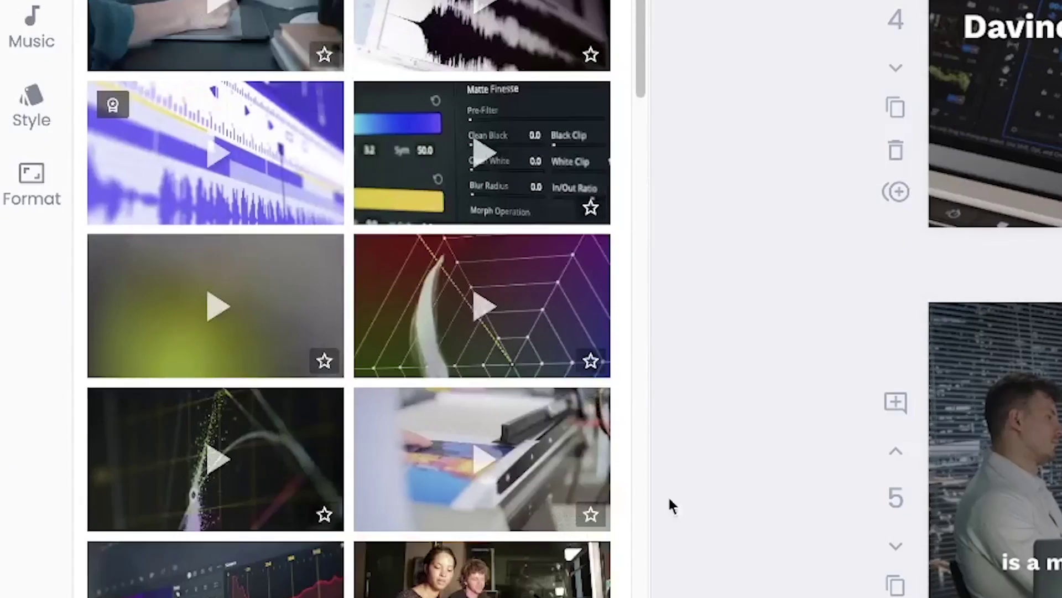
{"action": "scroll", "coordinate": [244, 517], "scroll_direction": "down", "scroll_amount": 3}
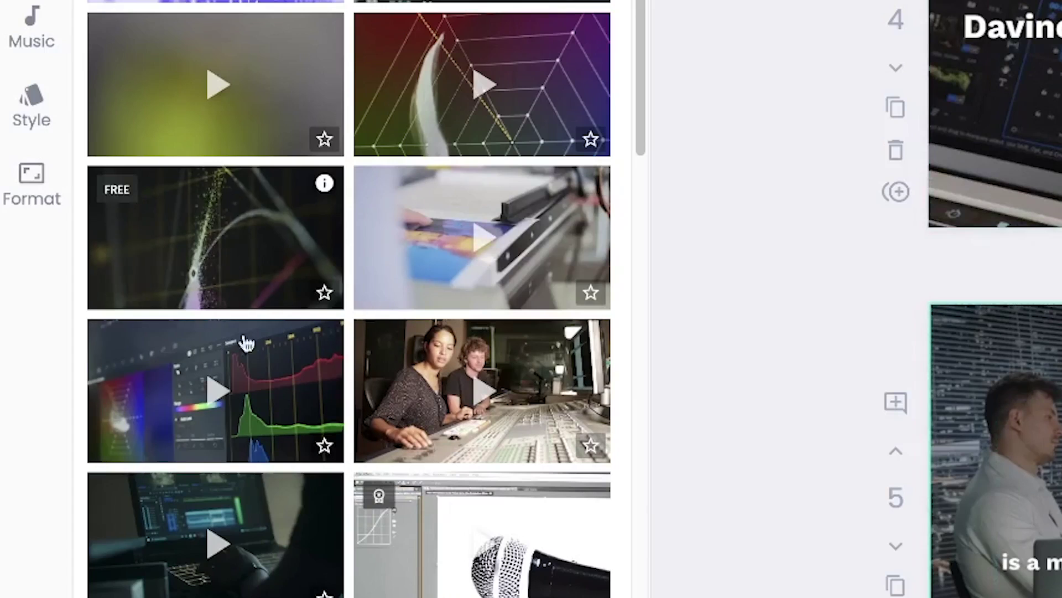
{"action": "left_click", "coordinate": [256, 434]}
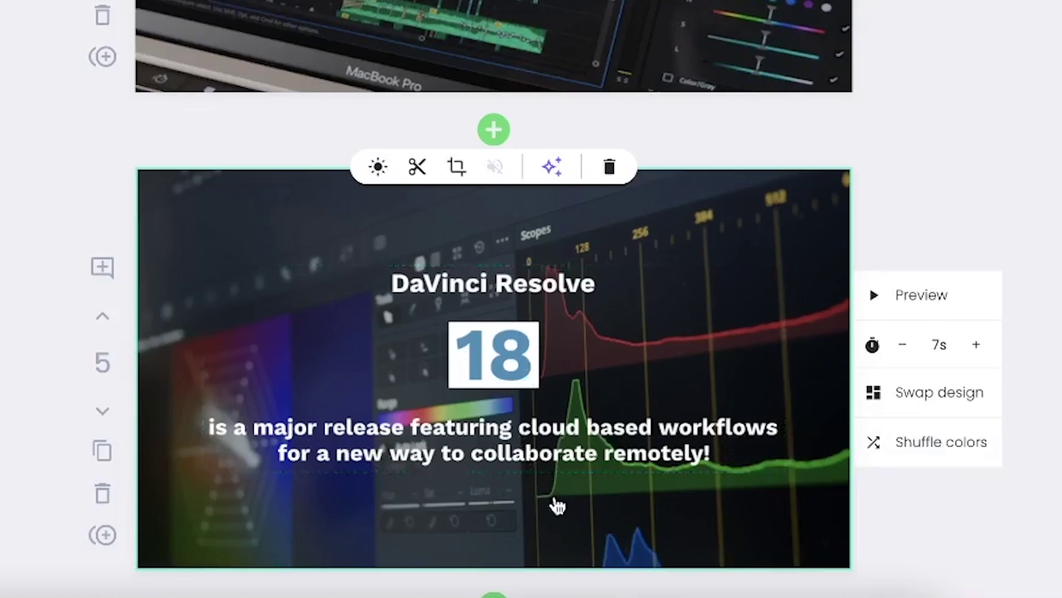
{"action": "left_click", "coordinate": [903, 314]}
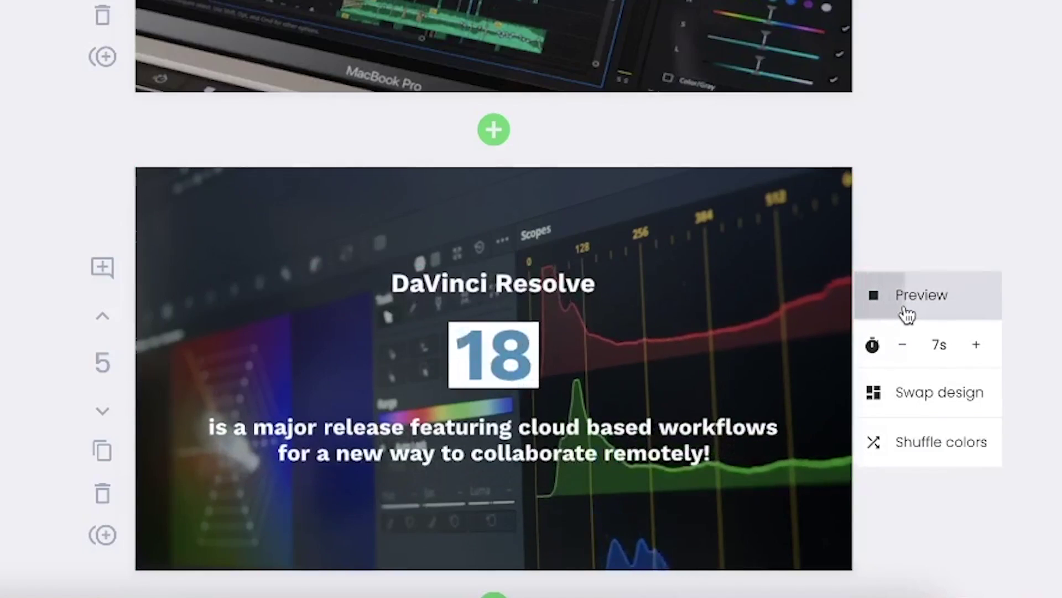
Step: Set the uploaded Kdenlive image as the background of the sixth scene, Kdenlive, and preview the scene
{"action": "scroll", "coordinate": [317, 493], "scroll_direction": "down", "scroll_amount": 4}
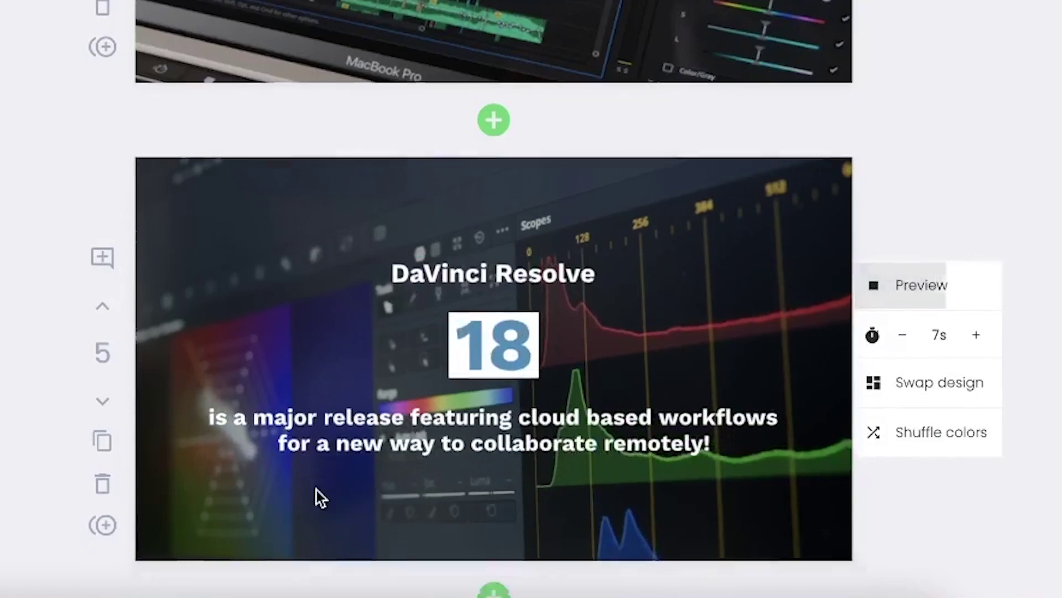
{"action": "scroll", "coordinate": [320, 490], "scroll_direction": "down", "scroll_amount": 5}
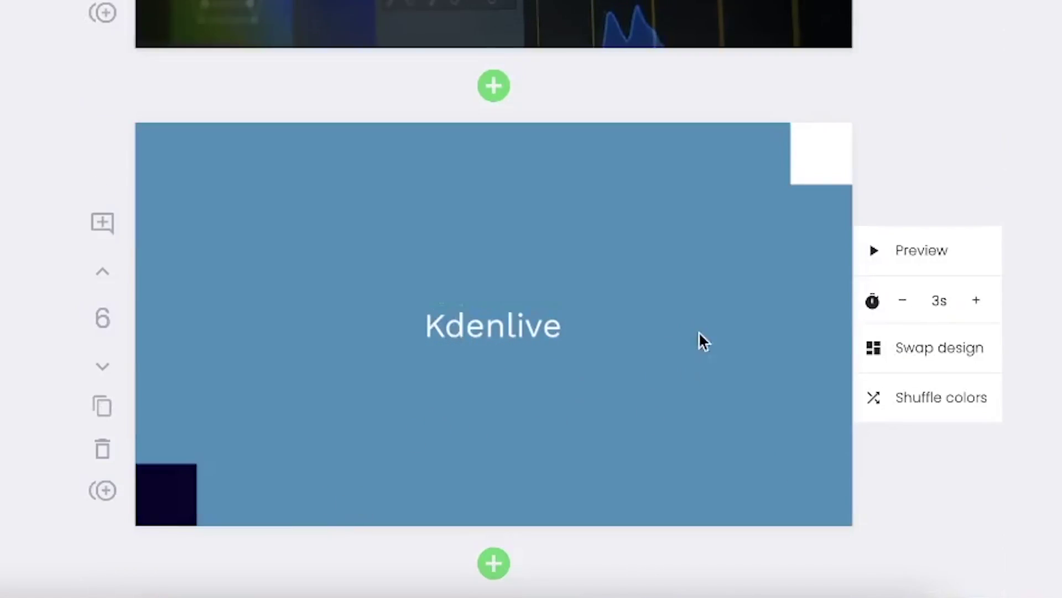
{"action": "left_click", "coordinate": [901, 252]}
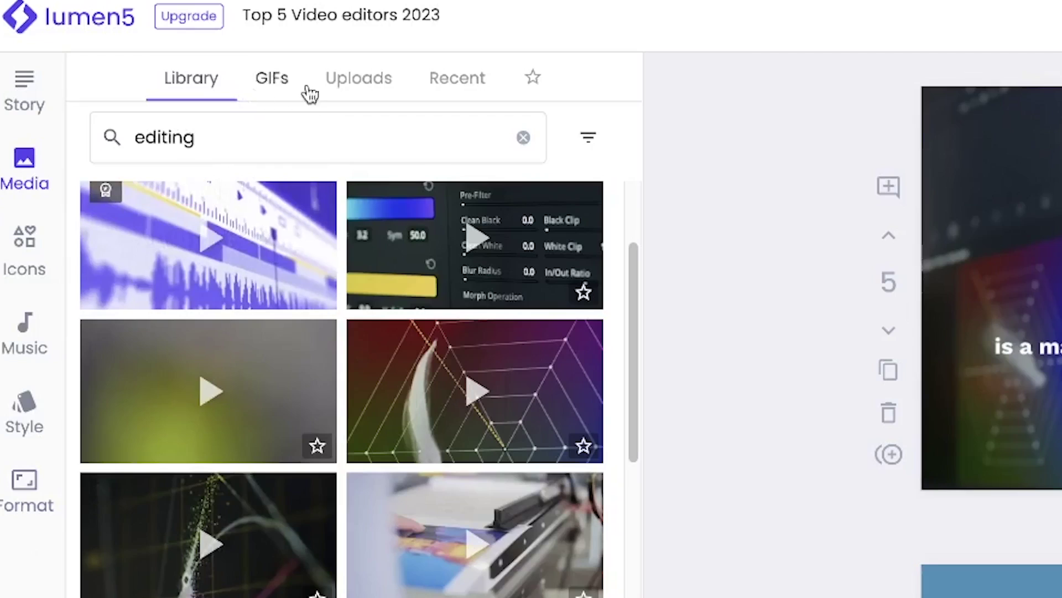
{"action": "left_click", "coordinate": [339, 82]}
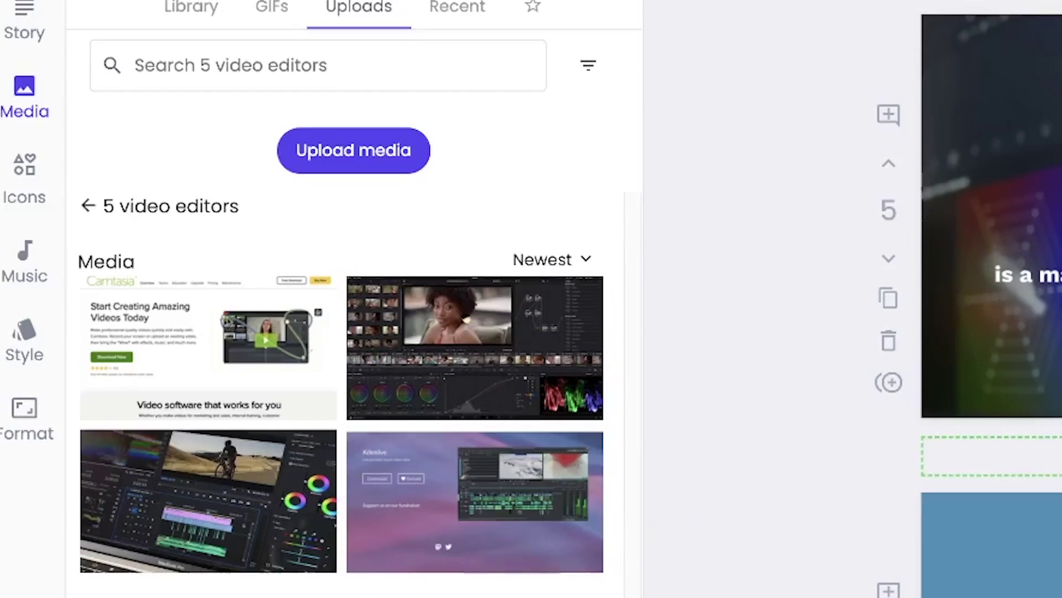
{"action": "left_click", "coordinate": [475, 500]}
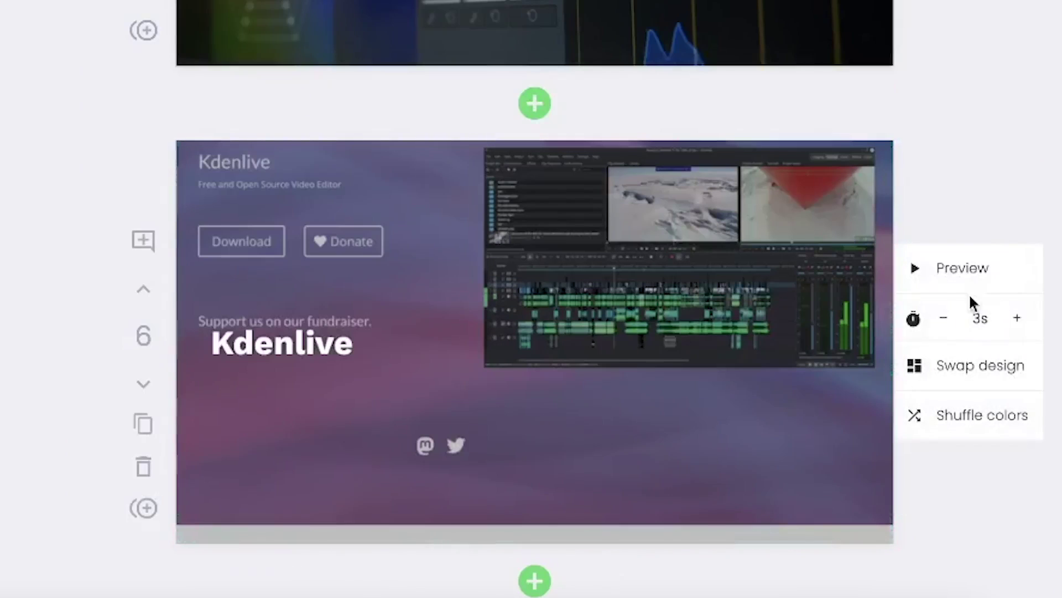
{"action": "left_click", "coordinate": [966, 285]}
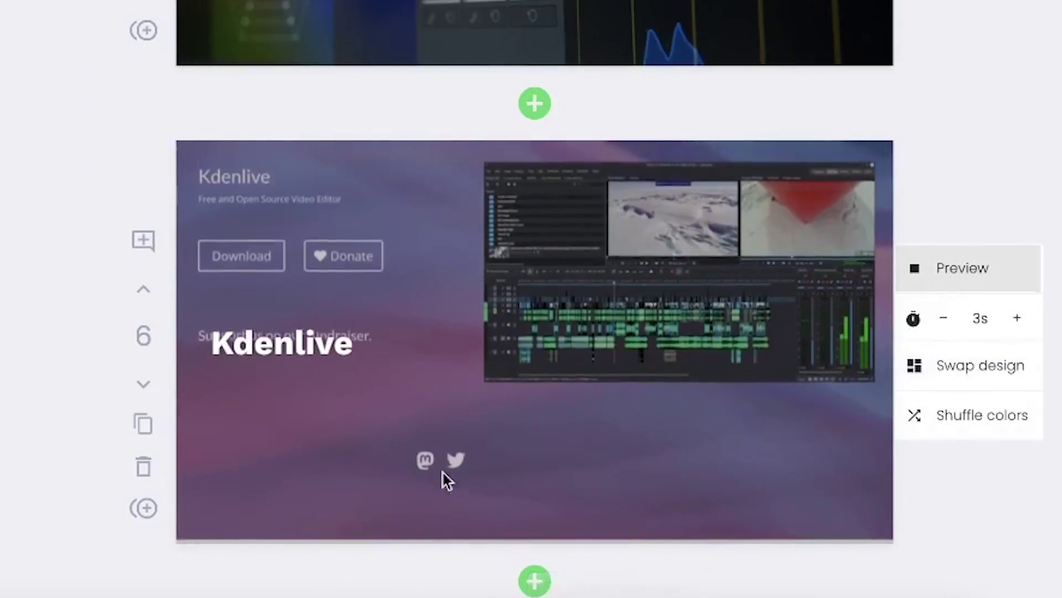
Step: Preview the seventh scene, which describes the free and open source cross-platform video editing program
{"action": "scroll", "coordinate": [441, 479], "scroll_direction": "down", "scroll_amount": 3}
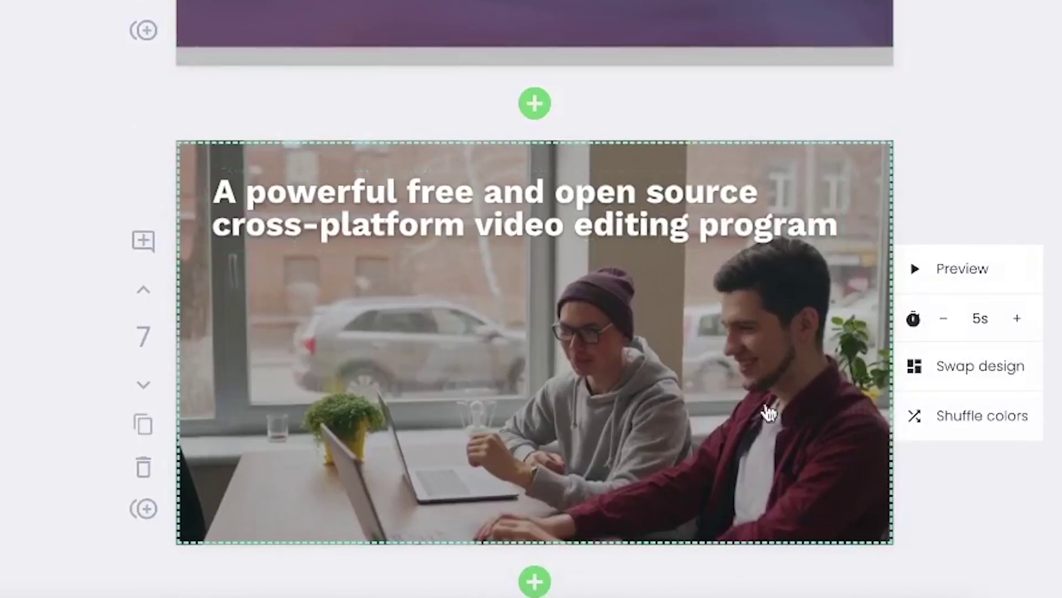
{"action": "scroll", "coordinate": [738, 487], "scroll_direction": "down", "scroll_amount": 5}
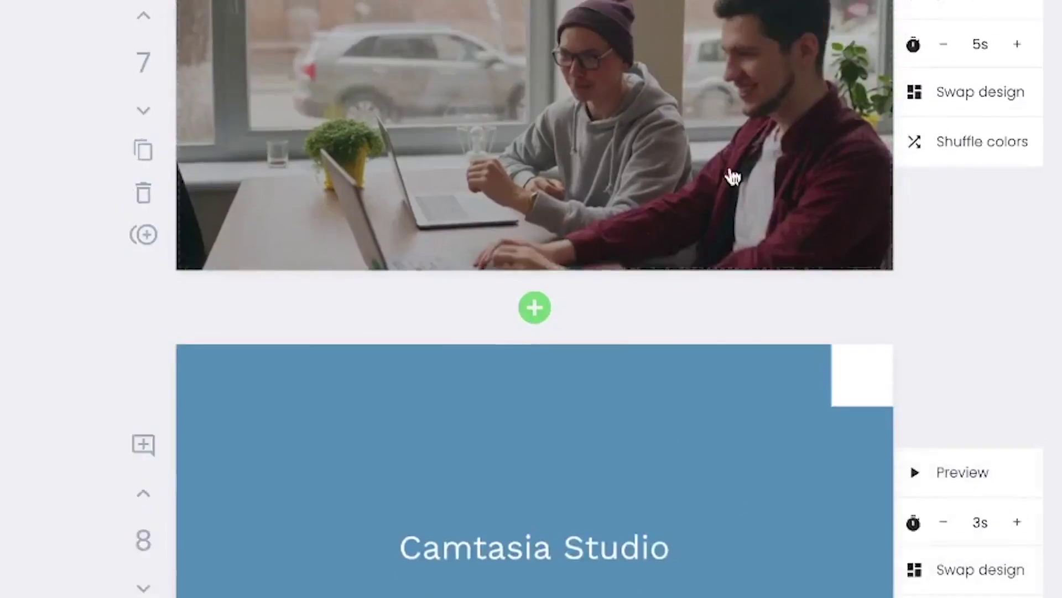
{"action": "scroll", "coordinate": [728, 173], "scroll_direction": "up", "scroll_amount": 3}
{"action": "left_click", "coordinate": [1002, 197]}
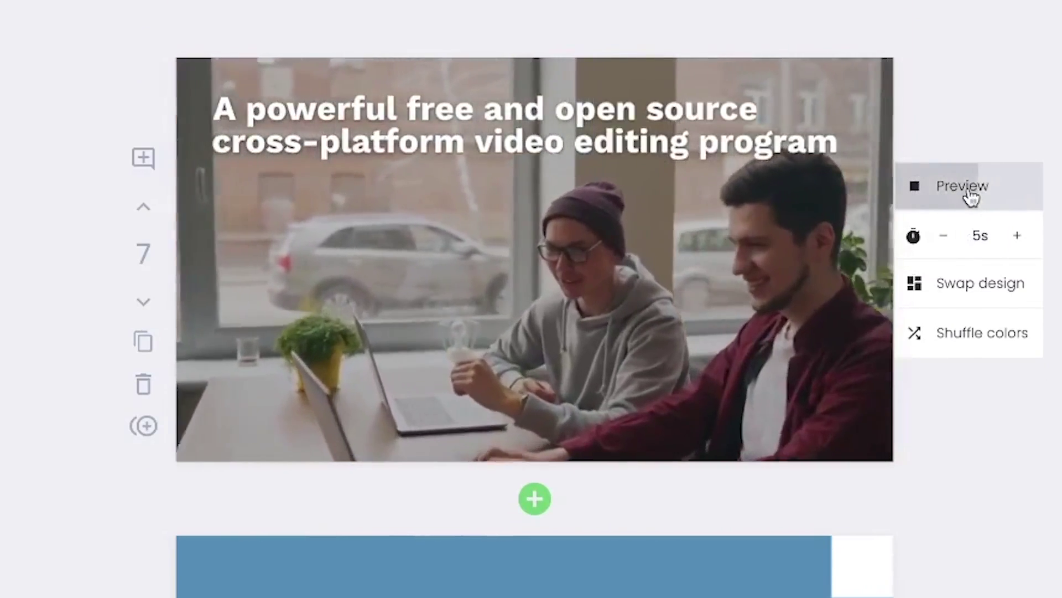
Step: Set the uploaded camtasia image as the background of the eighth scene, Camtasia Studio, and preview the scene
{"action": "scroll", "coordinate": [742, 399], "scroll_direction": "down", "scroll_amount": 2}
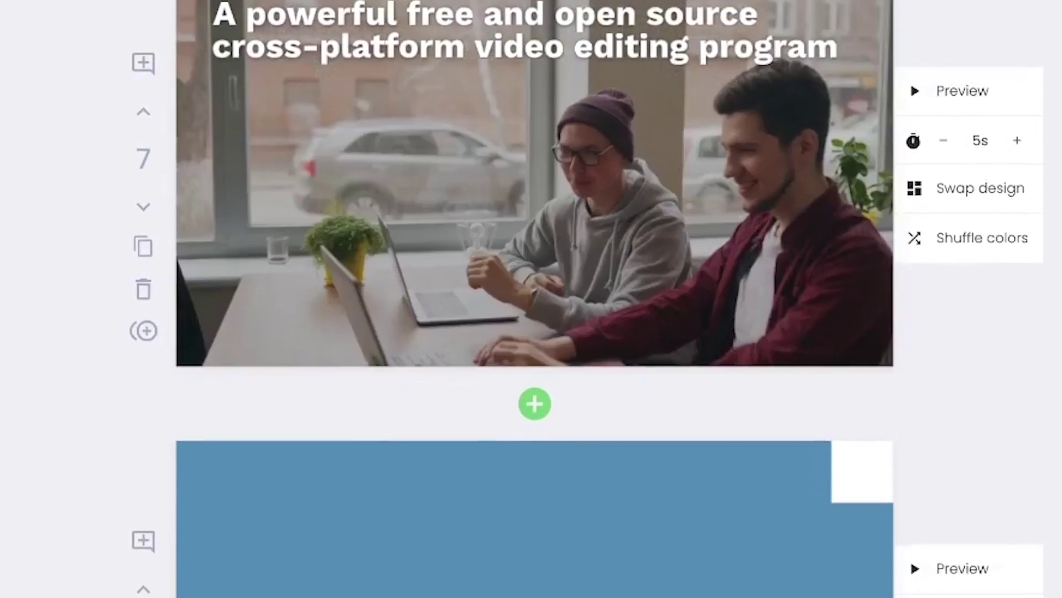
{"action": "scroll", "coordinate": [944, 586], "scroll_direction": "down", "scroll_amount": 4}
{"action": "left_click", "coordinate": [943, 338]}
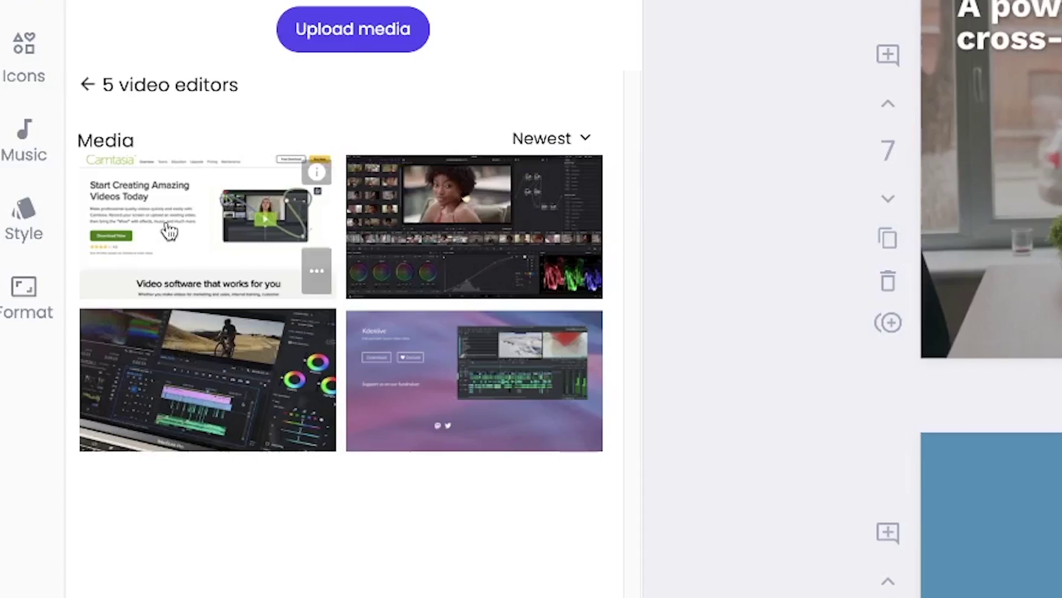
{"action": "left_click_drag", "start_coordinate": [279, 276], "coordinate": [991, 515]}
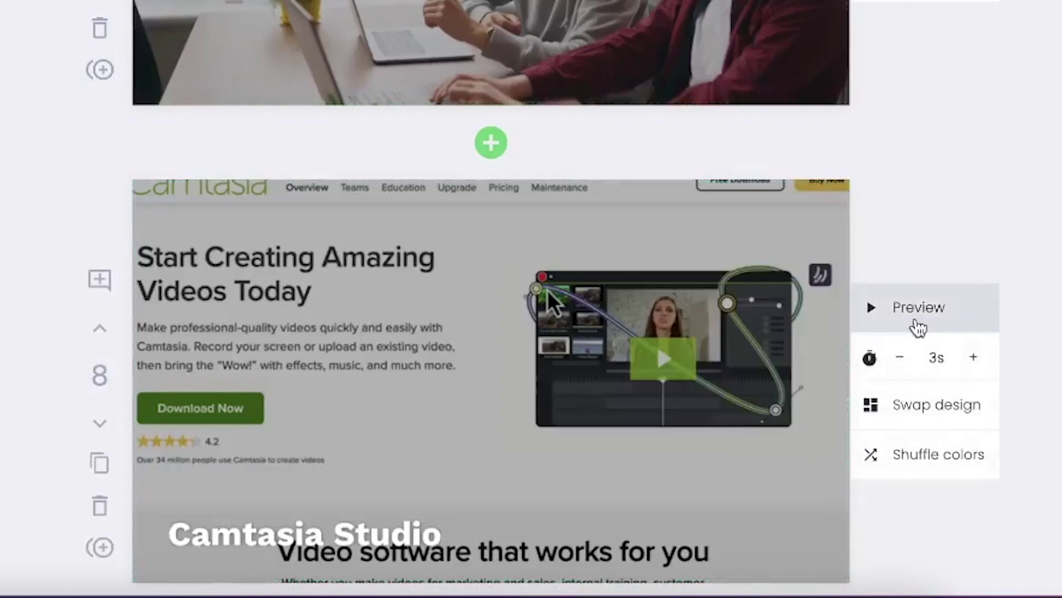
{"action": "left_click", "coordinate": [917, 325]}
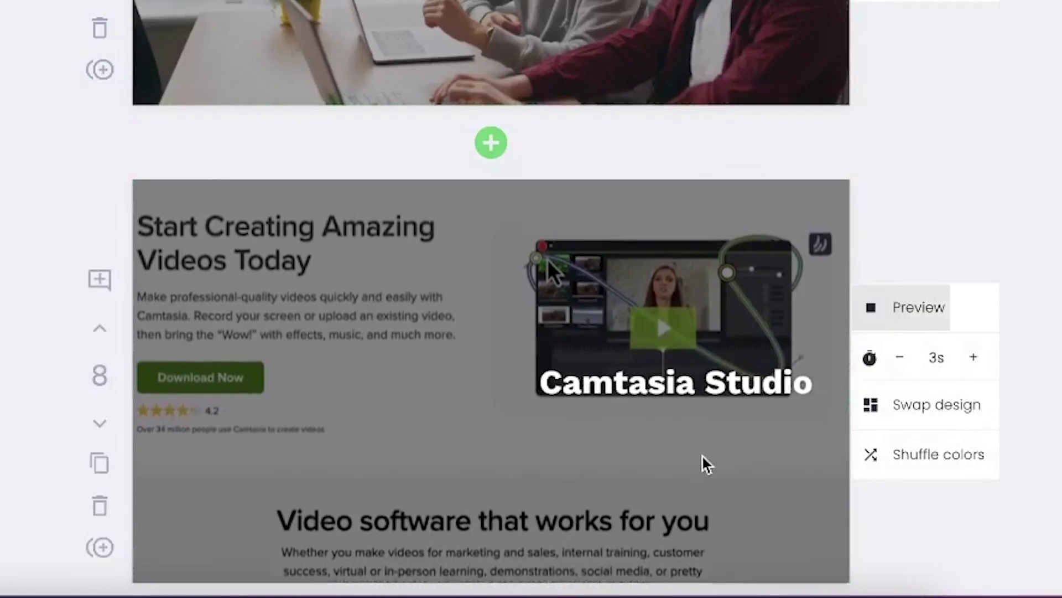
Step: Replace the ninth scene's background with the "editing" library clip of a man in headphones working at an editing monitor
{"action": "scroll", "coordinate": [687, 481], "scroll_direction": "down", "scroll_amount": 3}
{"action": "scroll", "coordinate": [747, 414], "scroll_direction": "down", "scroll_amount": 10}
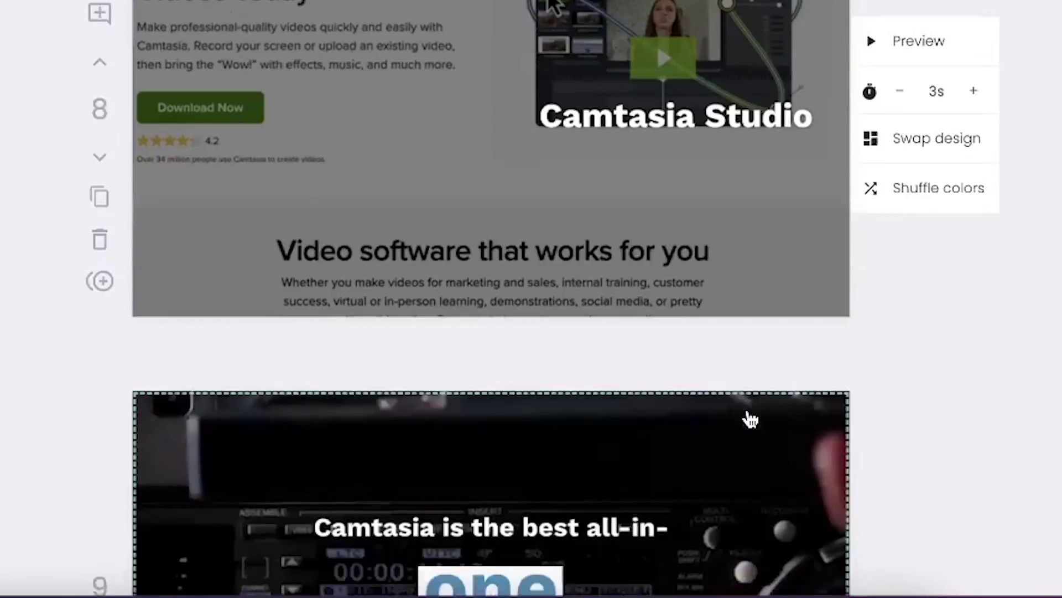
{"action": "scroll", "coordinate": [593, 39], "scroll_direction": "up", "scroll_amount": 1}
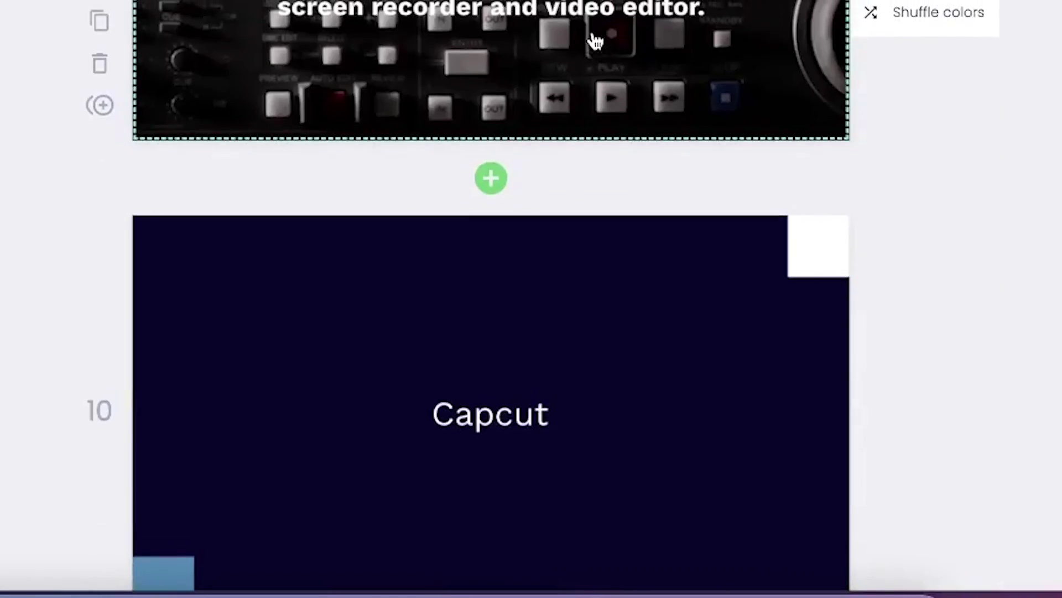
{"action": "scroll", "coordinate": [444, 375], "scroll_direction": "up", "scroll_amount": 5}
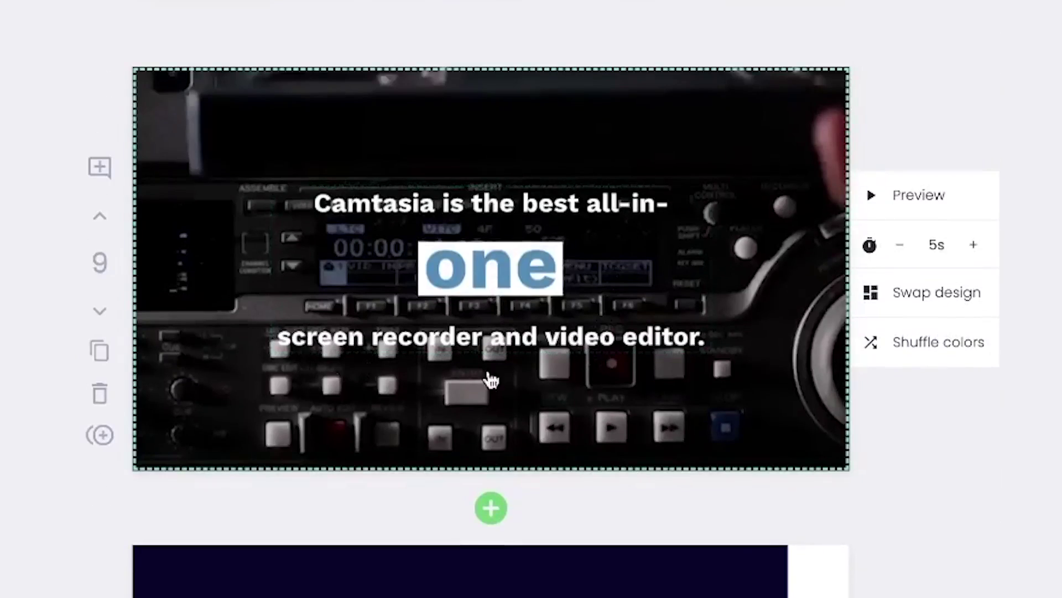
{"action": "left_click", "coordinate": [935, 207]}
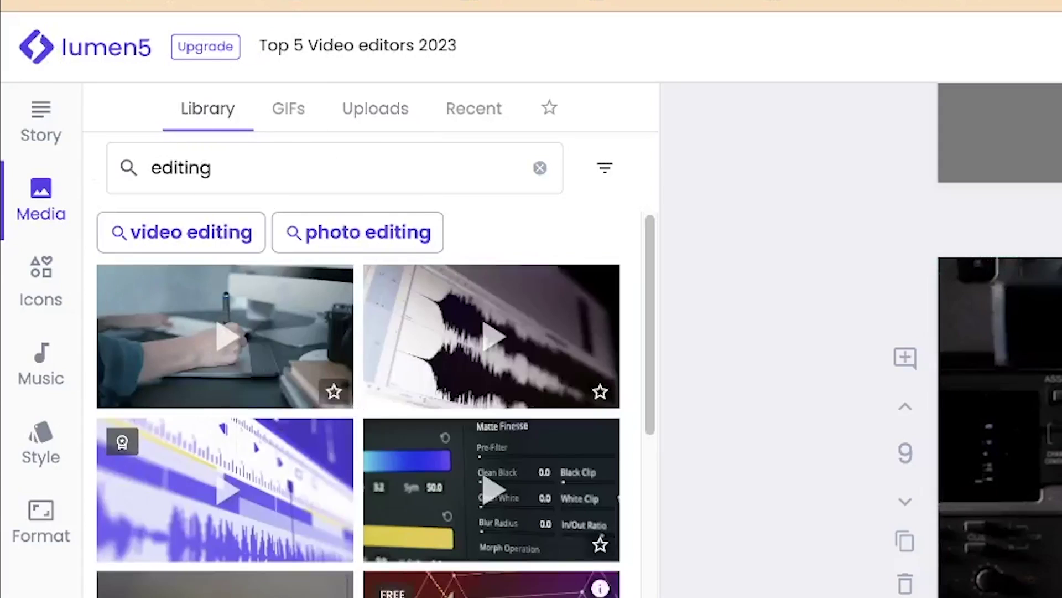
{"action": "scroll", "coordinate": [358, 404], "scroll_direction": "down", "scroll_amount": 10}
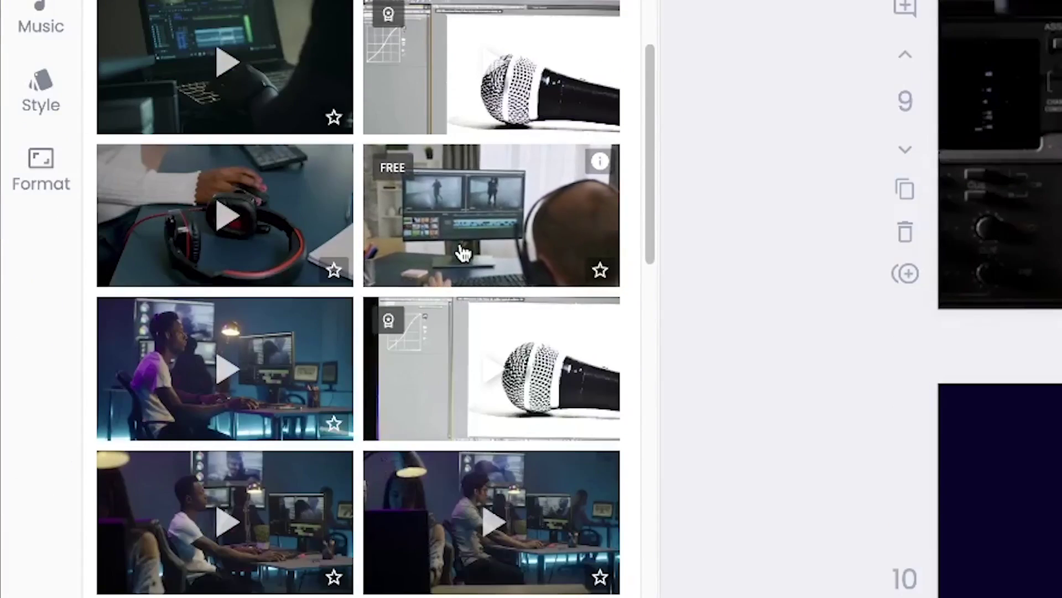
{"action": "left_click", "coordinate": [464, 253]}
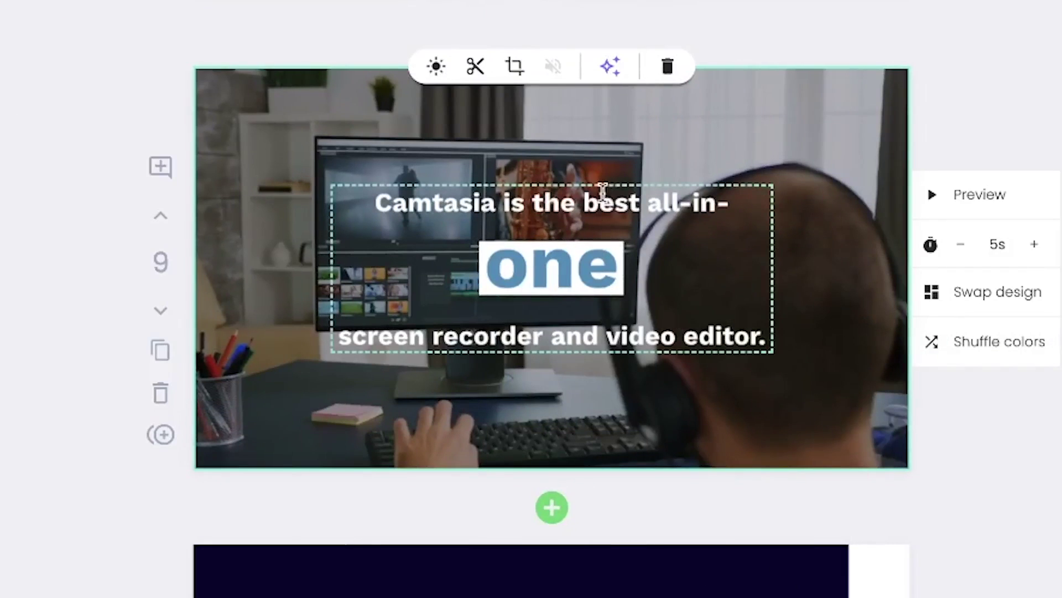
Step: Preview the tenth scene, Capcut, and the eleventh scene, which describes CapCut as the app for you
{"action": "scroll", "coordinate": [557, 535], "scroll_direction": "down", "scroll_amount": 5}
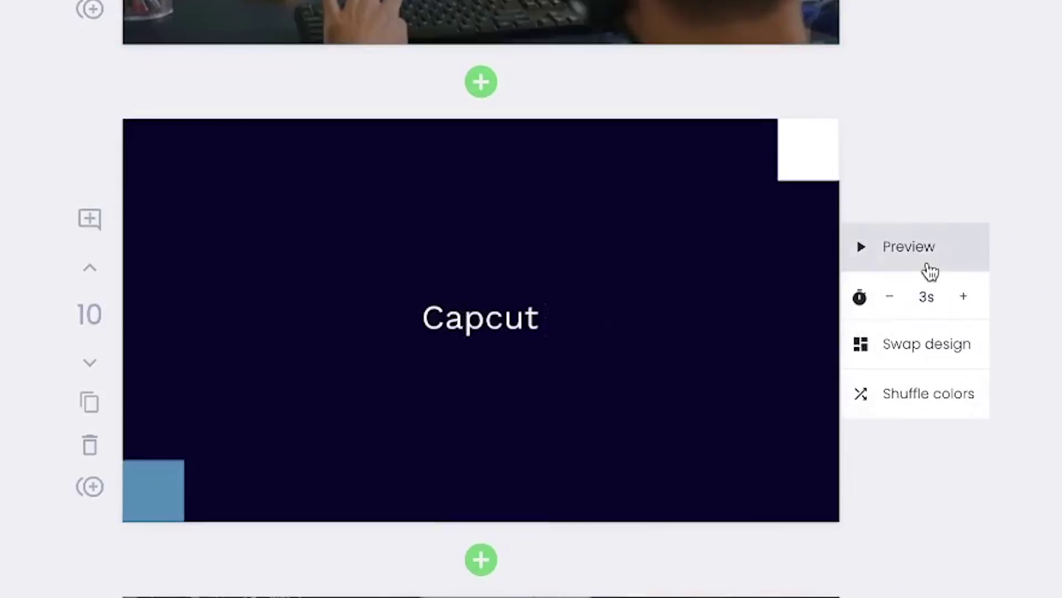
{"action": "left_click", "coordinate": [998, 413]}
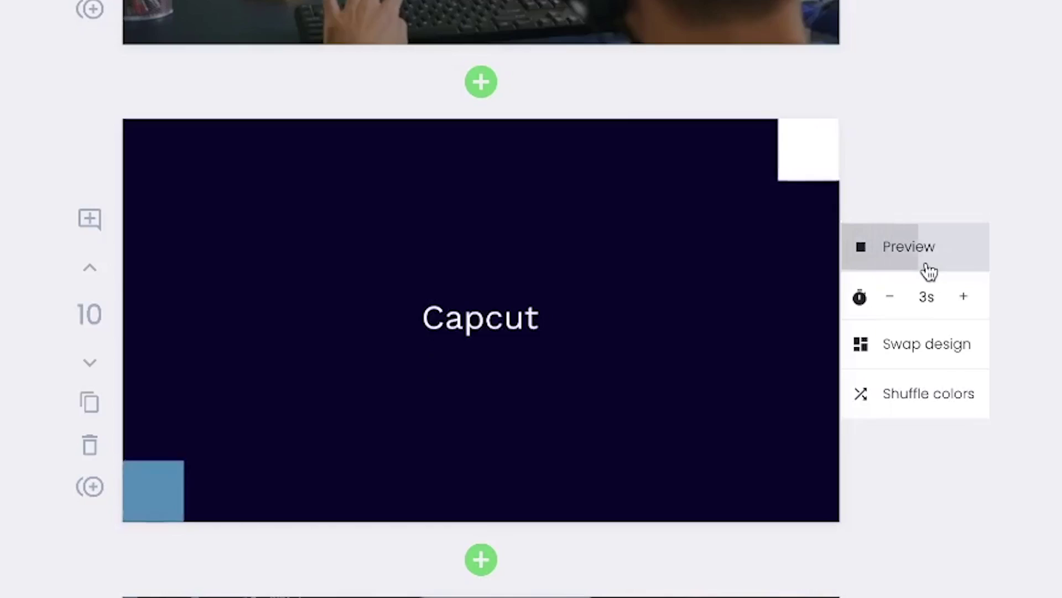
{"action": "scroll", "coordinate": [778, 296], "scroll_direction": "down", "scroll_amount": 6}
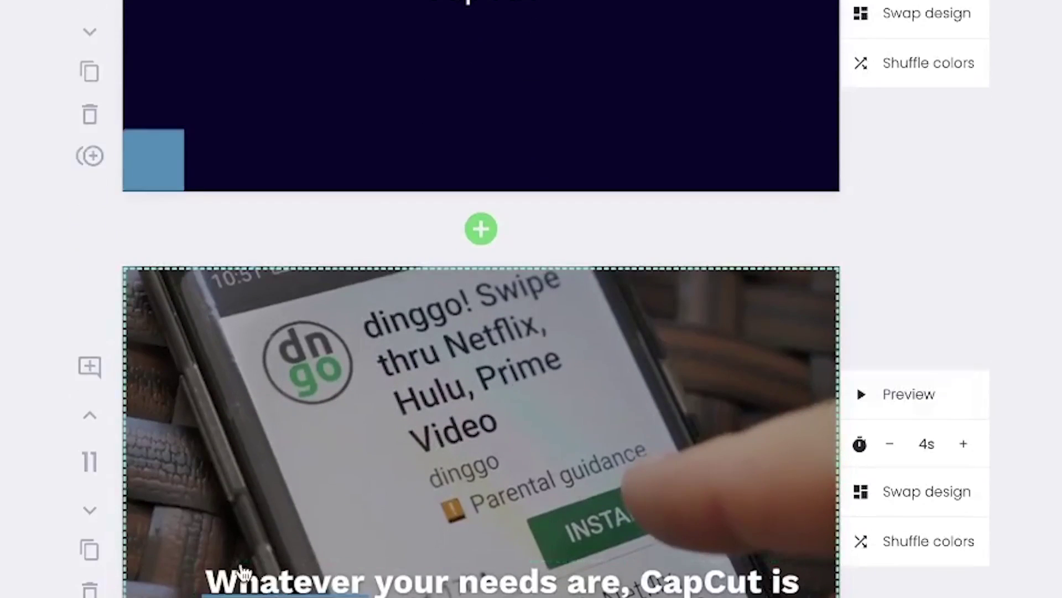
{"action": "scroll", "coordinate": [575, 591], "scroll_direction": "down", "scroll_amount": 2}
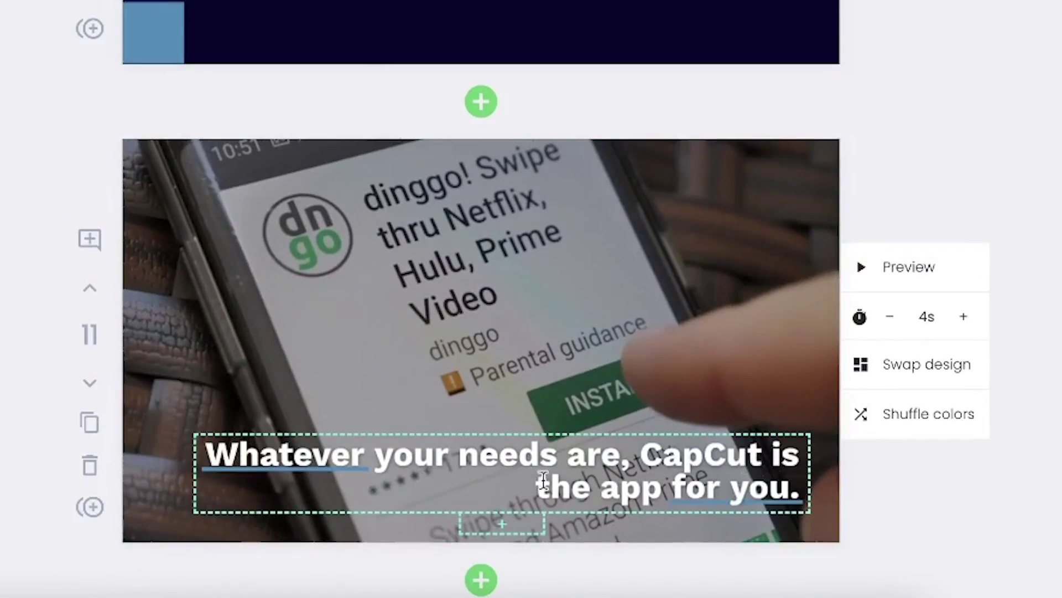
{"action": "left_click", "coordinate": [886, 288]}
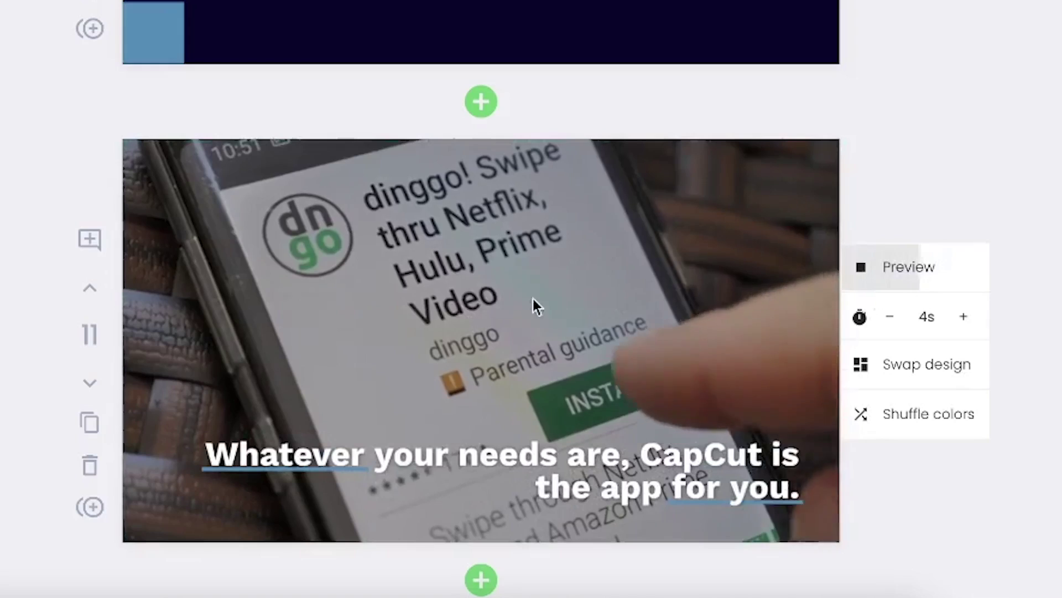
Step: Replace the eleventh scene's background with the "editing" library clip of a person in a VR headset at editing monitors
{"action": "scroll", "coordinate": [486, 450], "scroll_direction": "down", "scroll_amount": 4}
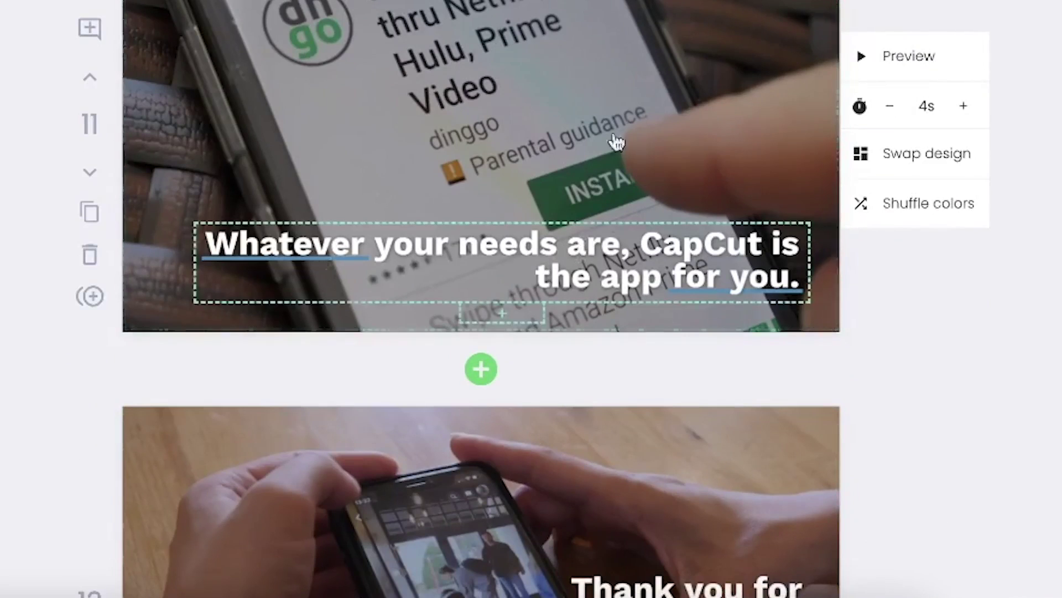
{"action": "left_click", "coordinate": [703, 87]}
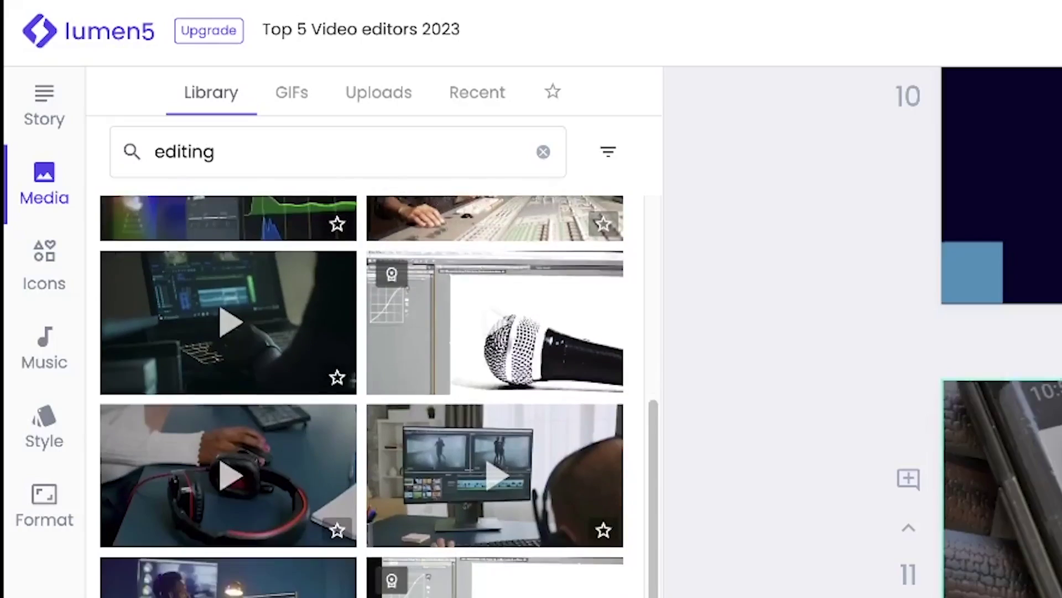
{"action": "scroll", "coordinate": [363, 396], "scroll_direction": "down", "scroll_amount": 6}
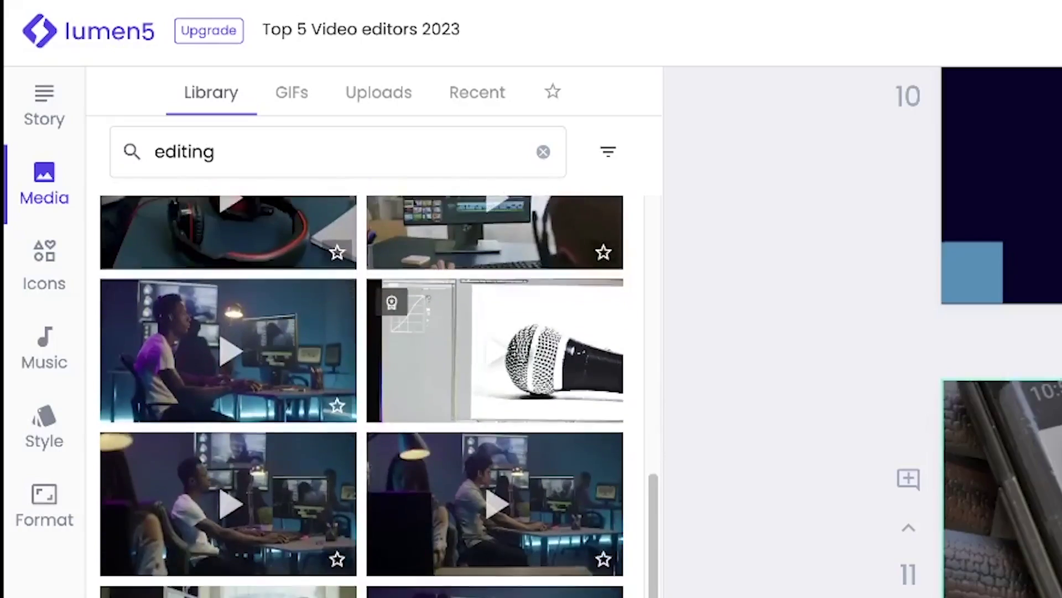
{"action": "scroll", "coordinate": [363, 396], "scroll_direction": "down", "scroll_amount": 5}
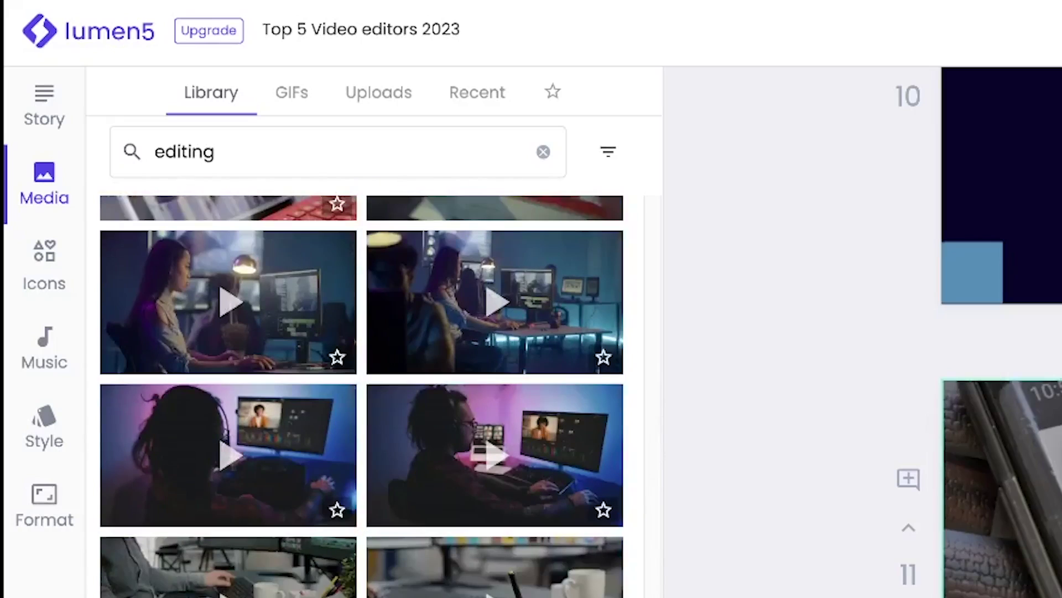
{"action": "scroll", "coordinate": [362, 395], "scroll_direction": "down", "scroll_amount": 1}
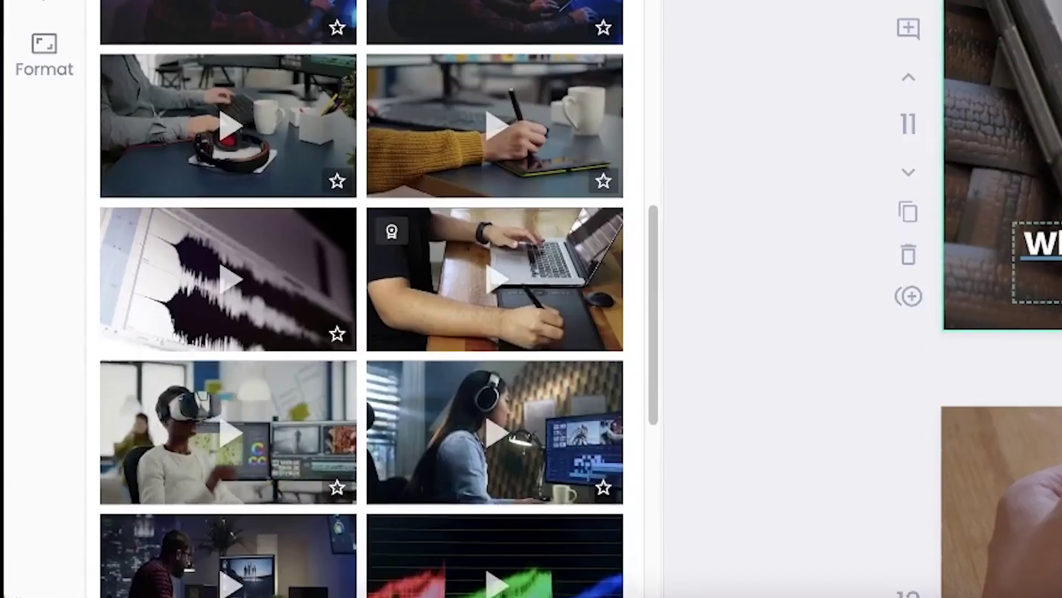
{"action": "scroll", "coordinate": [620, 532], "scroll_direction": "down", "scroll_amount": 3}
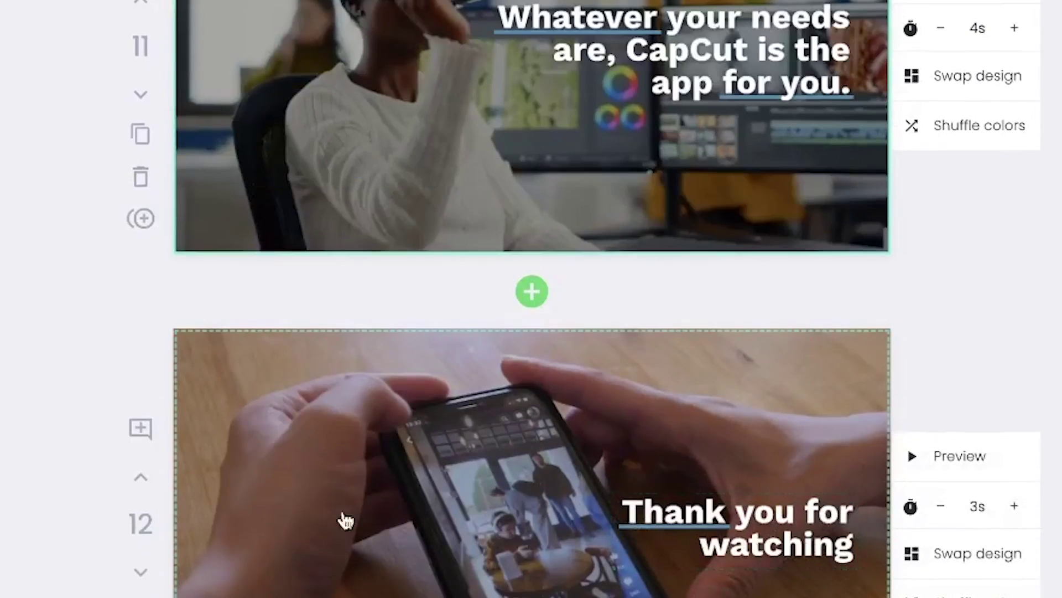
Step: Replace the twelfth scene's background with the "thank you" library clip of business people toasting with champagne glasses
{"action": "scroll", "coordinate": [503, 536], "scroll_direction": "down", "scroll_amount": 5}
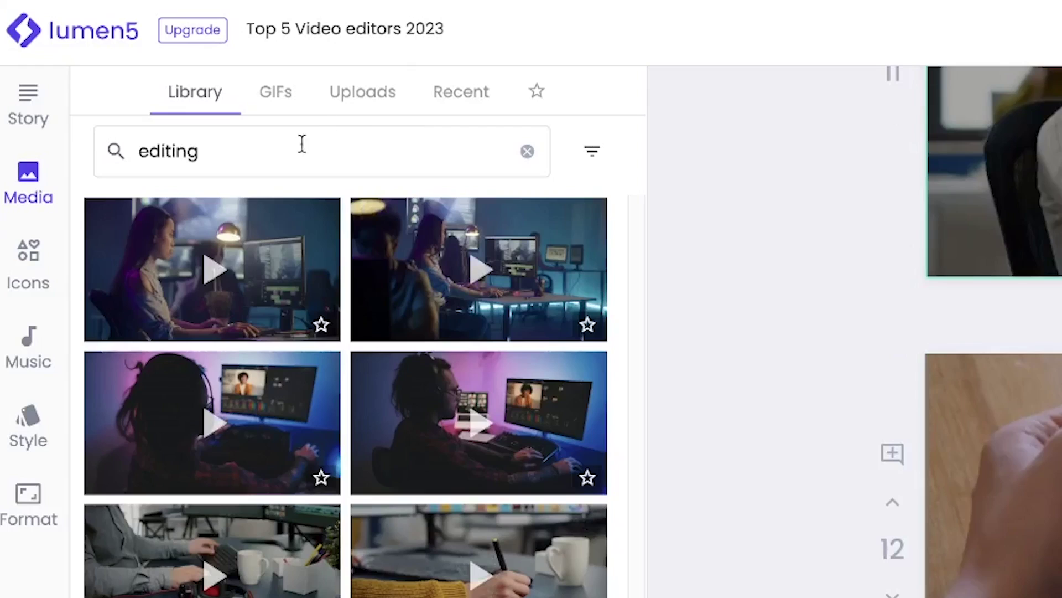
{"action": "left_click", "coordinate": [293, 151]}
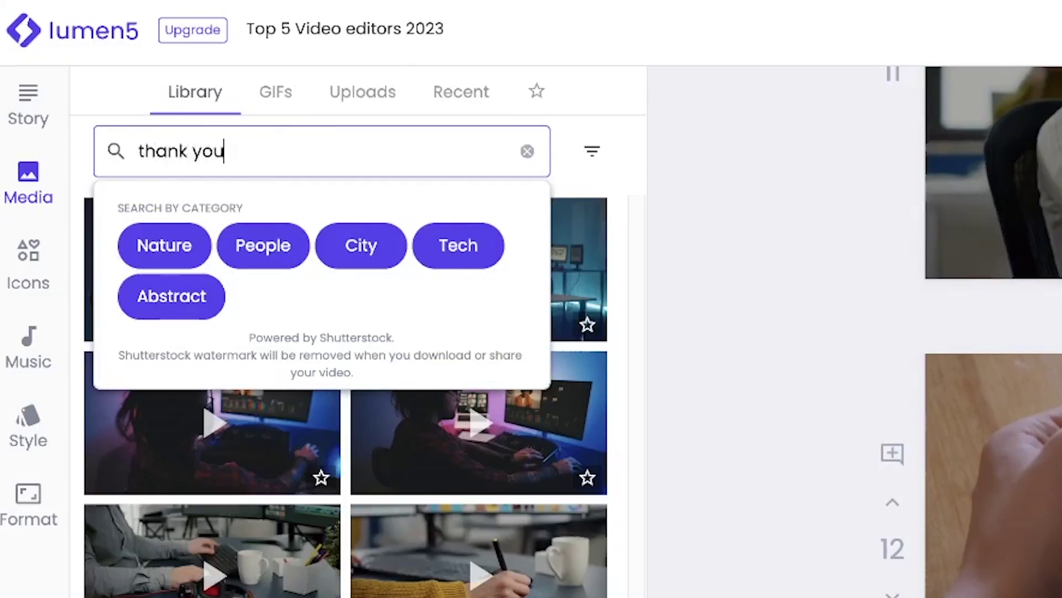
{"action": "key", "text": "Return"}
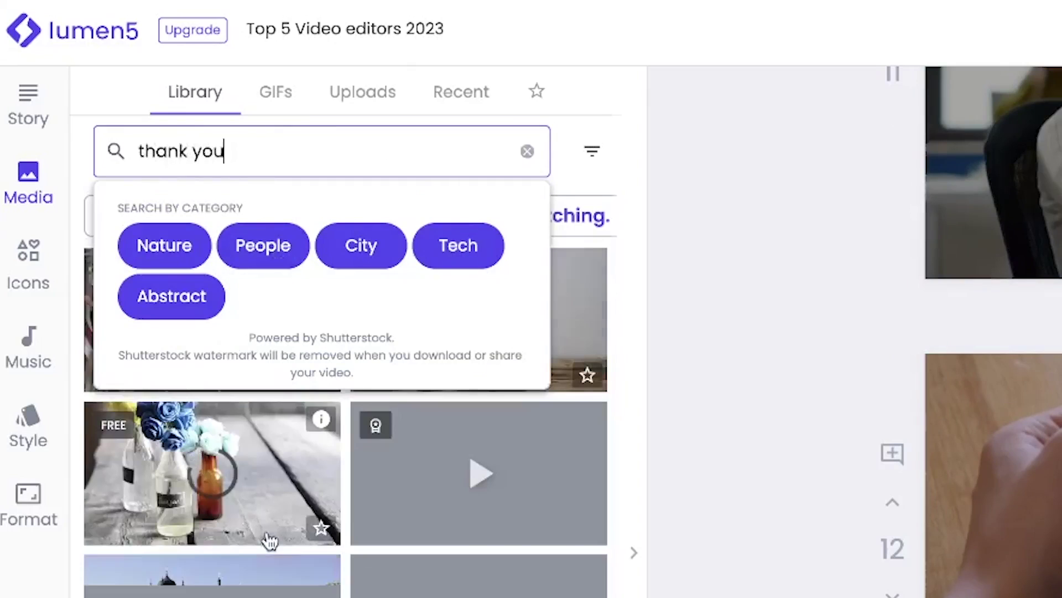
{"action": "left_click", "coordinate": [696, 165]}
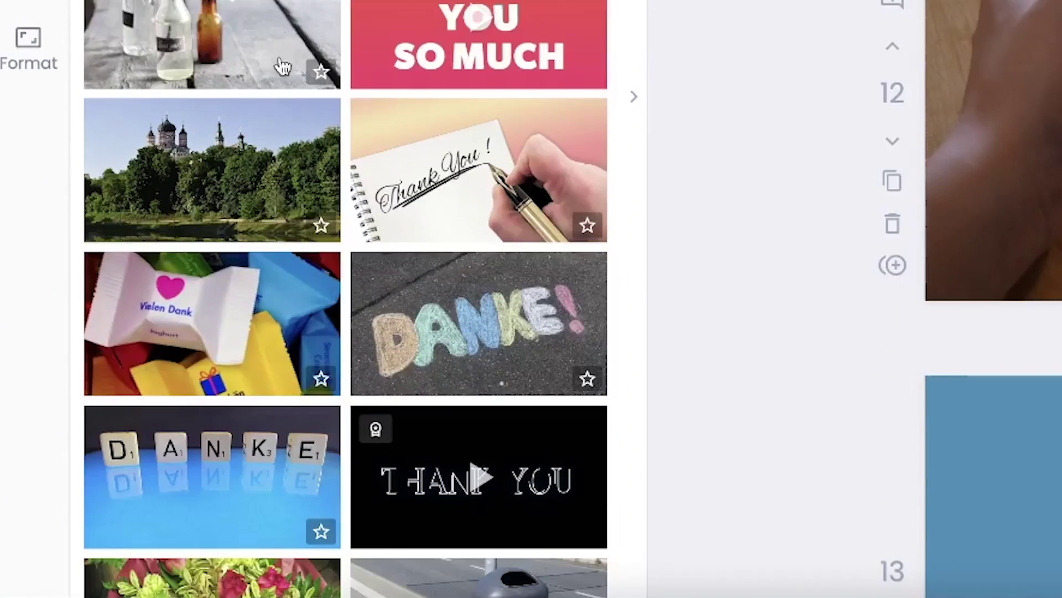
{"action": "scroll", "coordinate": [334, 235], "scroll_direction": "down", "scroll_amount": 15}
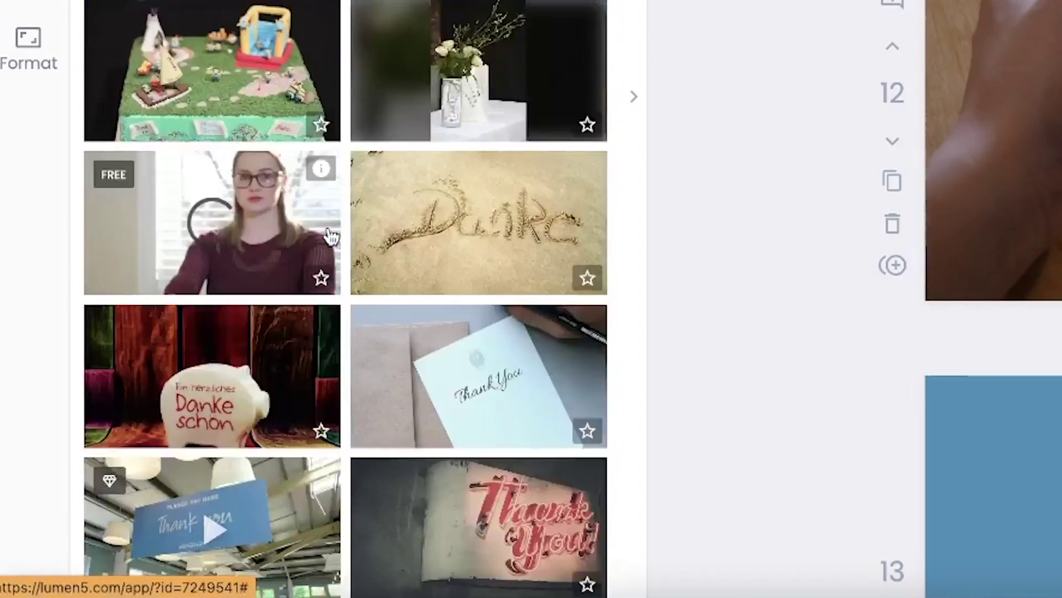
{"action": "scroll", "coordinate": [330, 236], "scroll_direction": "down", "scroll_amount": 10}
{"action": "left_click", "coordinate": [517, 388]}
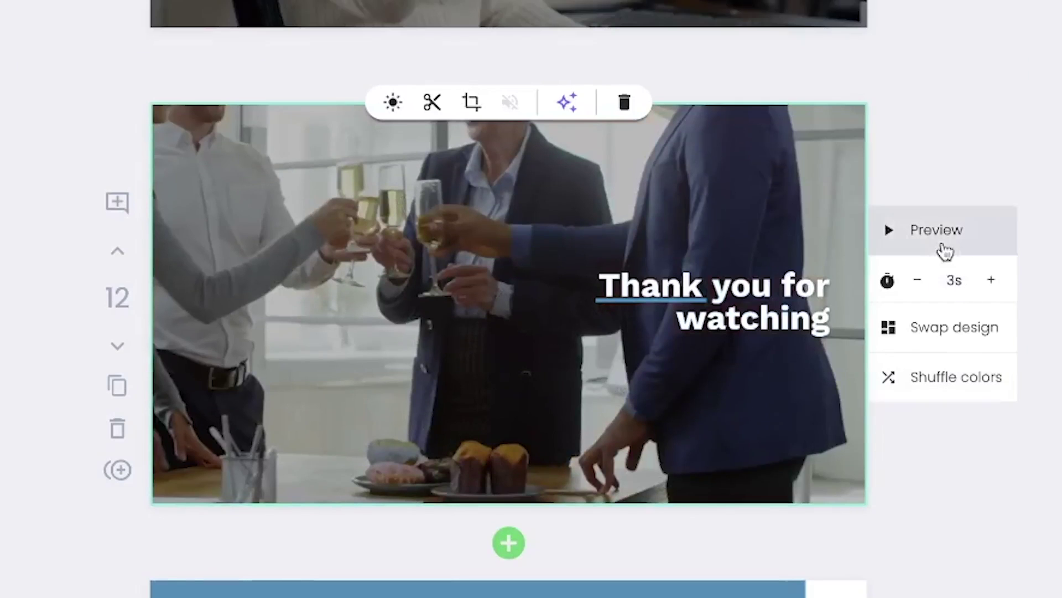
Step: Preview the twelfth scene, Thank you for watching, and look over the thirteenth scene and the outro area
{"action": "left_click", "coordinate": [939, 245]}
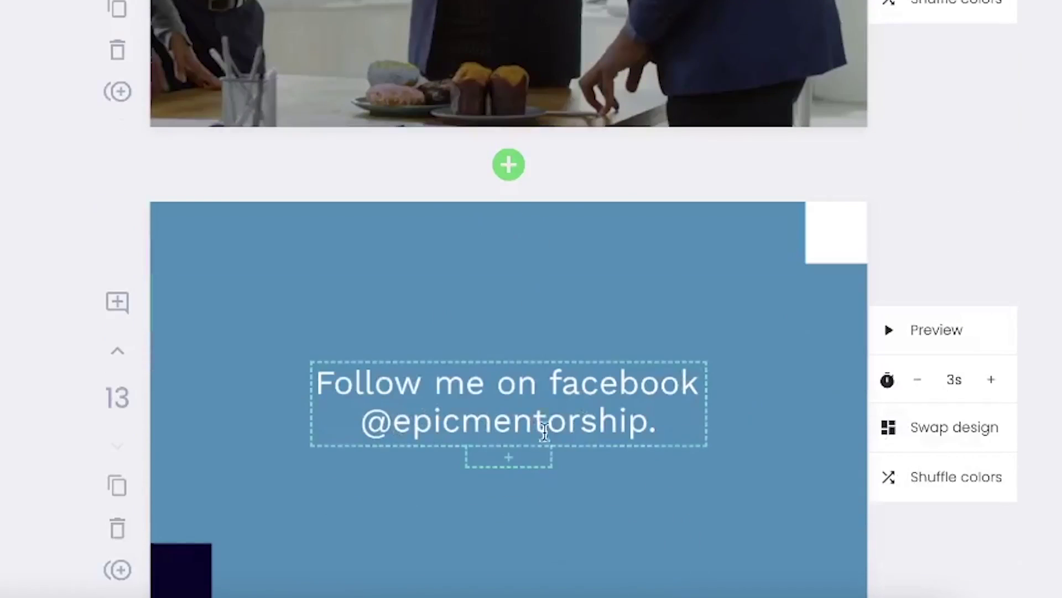
{"action": "scroll", "coordinate": [553, 443], "scroll_direction": "down", "scroll_amount": 5}
{"action": "scroll", "coordinate": [566, 457], "scroll_direction": "down", "scroll_amount": 3}
{"action": "scroll", "coordinate": [548, 41], "scroll_direction": "up", "scroll_amount": 3}
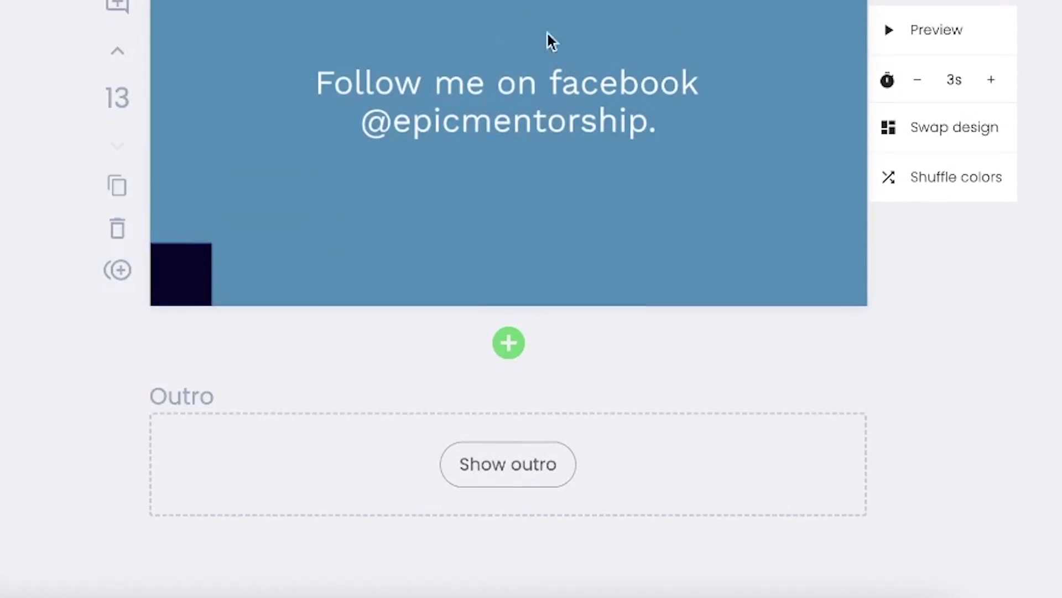
{"action": "scroll", "coordinate": [510, 299], "scroll_direction": "up", "scroll_amount": 5}
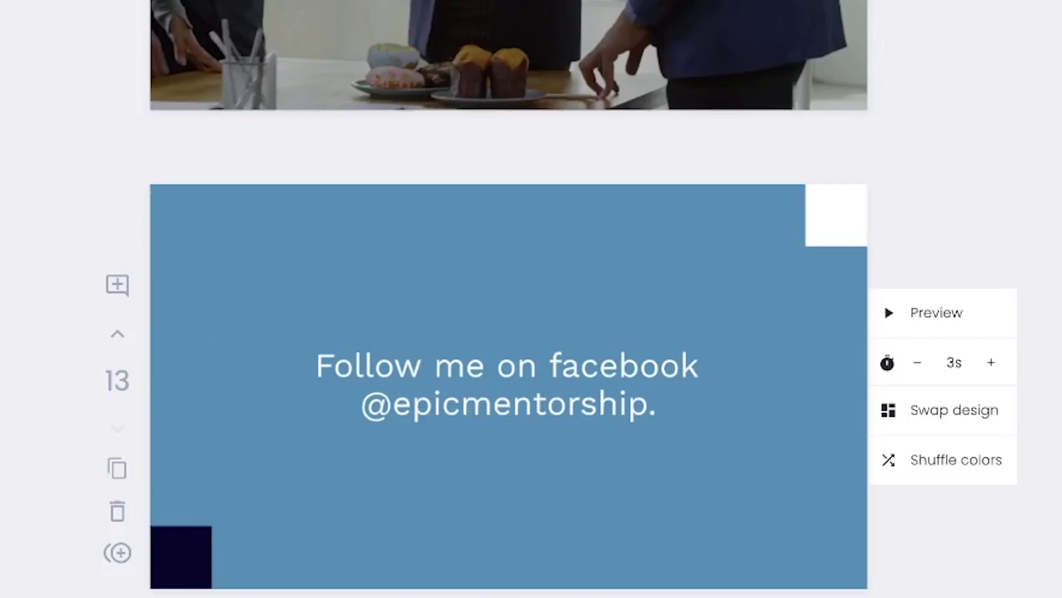
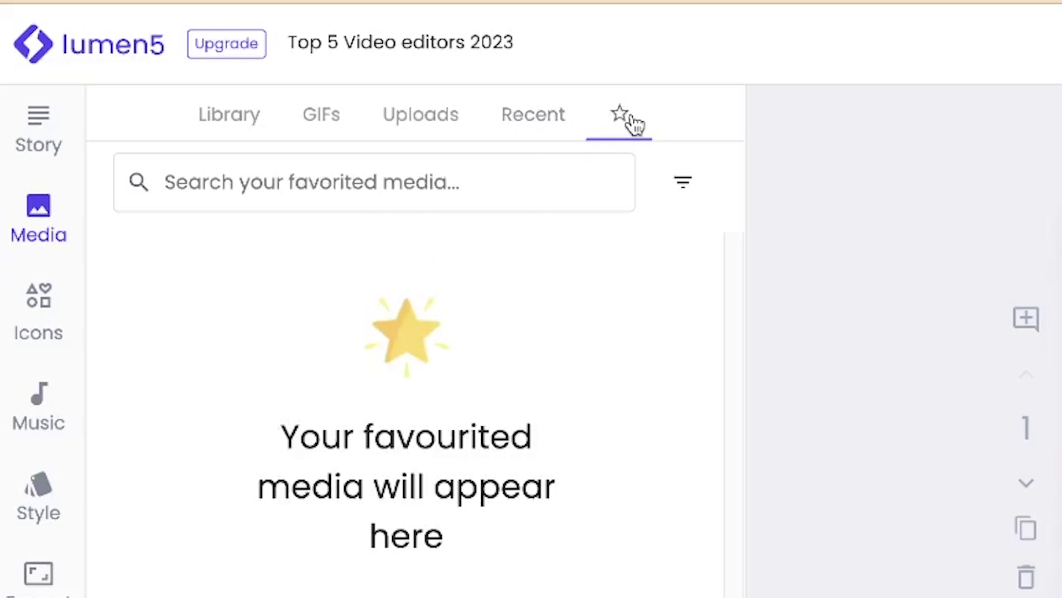
Step: Look over the library media for "subscribe" and browse the collection of library icons
{"action": "left_click", "coordinate": [258, 119]}
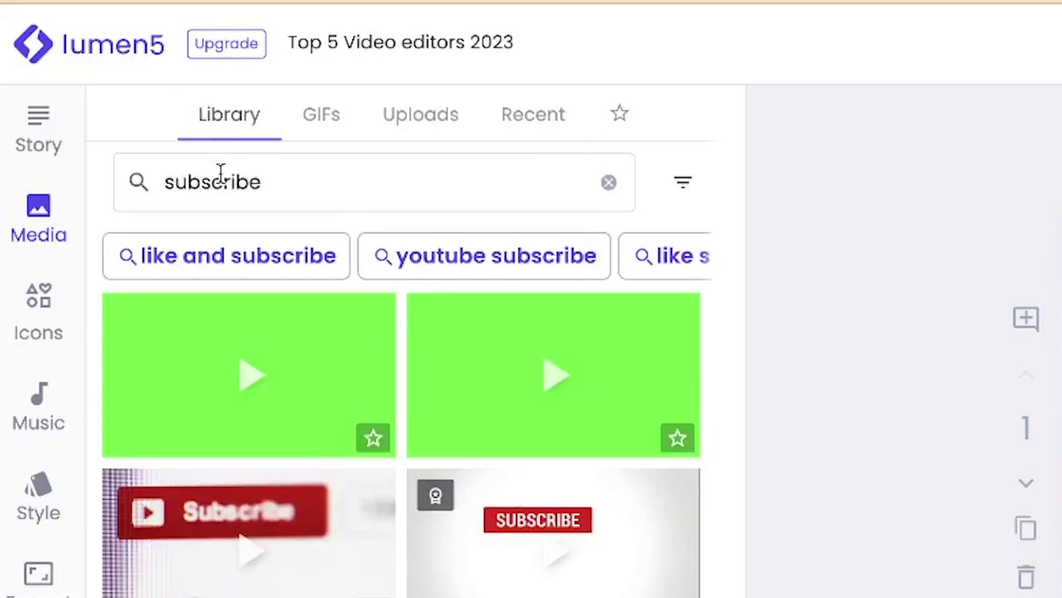
{"action": "left_click", "coordinate": [163, 274]}
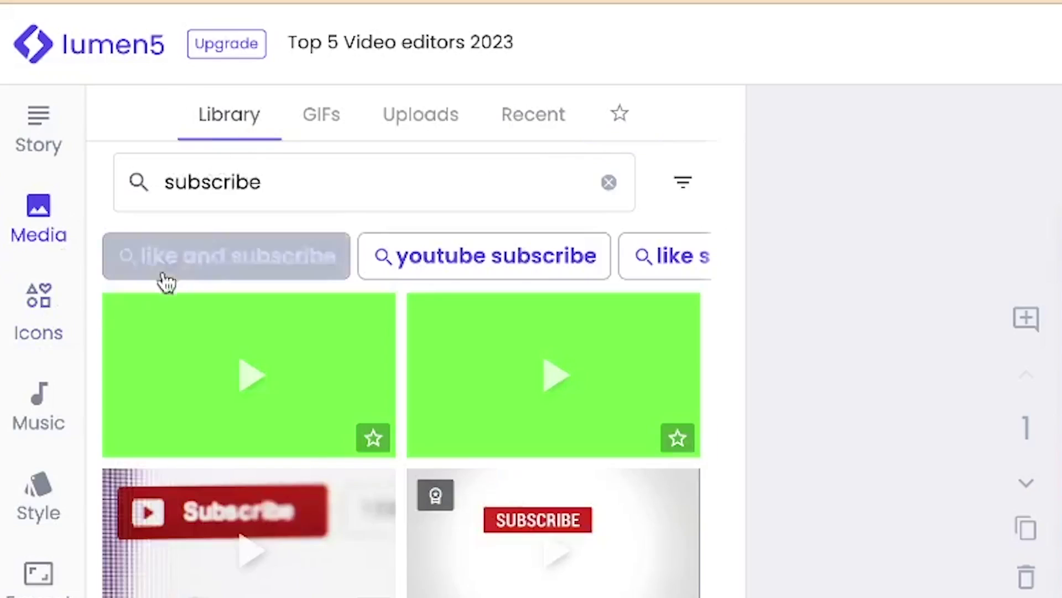
{"action": "left_click", "coordinate": [37, 305]}
{"action": "scroll", "coordinate": [313, 443], "scroll_direction": "down", "scroll_amount": 10}
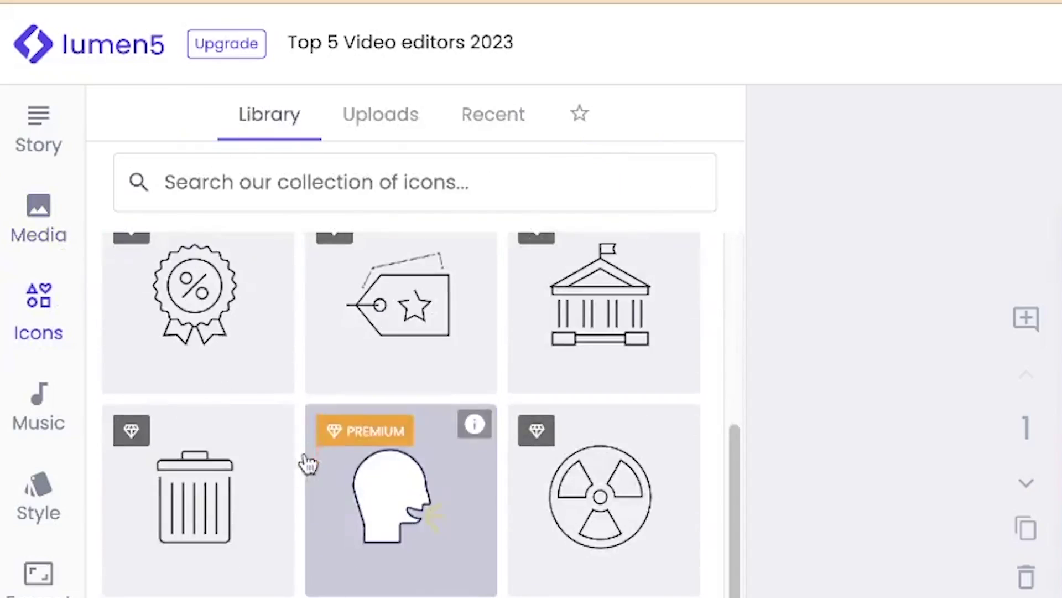
{"action": "scroll", "coordinate": [306, 476], "scroll_direction": "up", "scroll_amount": 9}
{"action": "scroll", "coordinate": [303, 388], "scroll_direction": "down", "scroll_amount": 20}
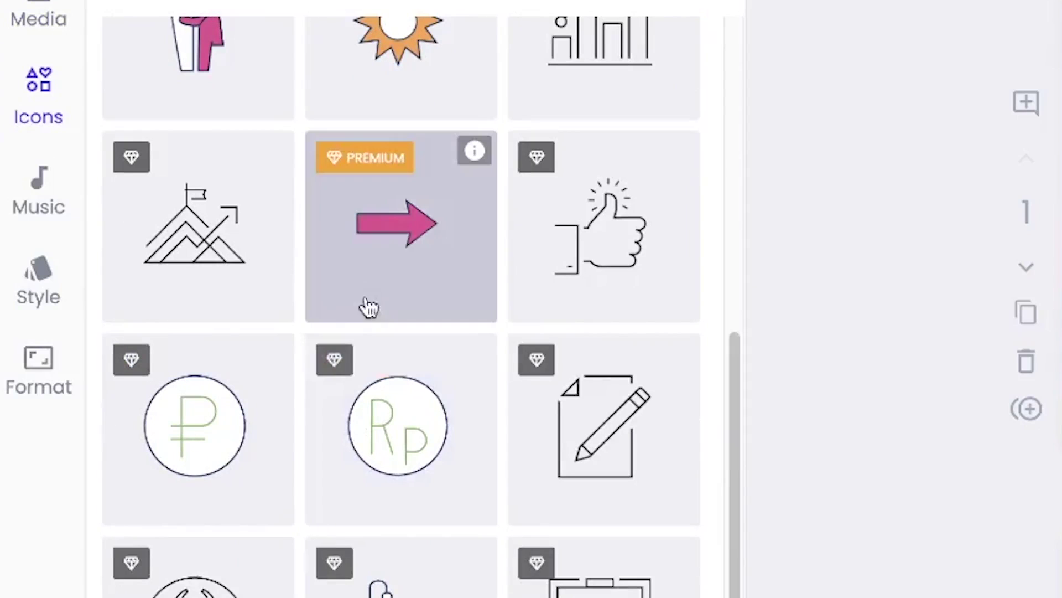
{"action": "scroll", "coordinate": [423, 521], "scroll_direction": "down", "scroll_amount": 10}
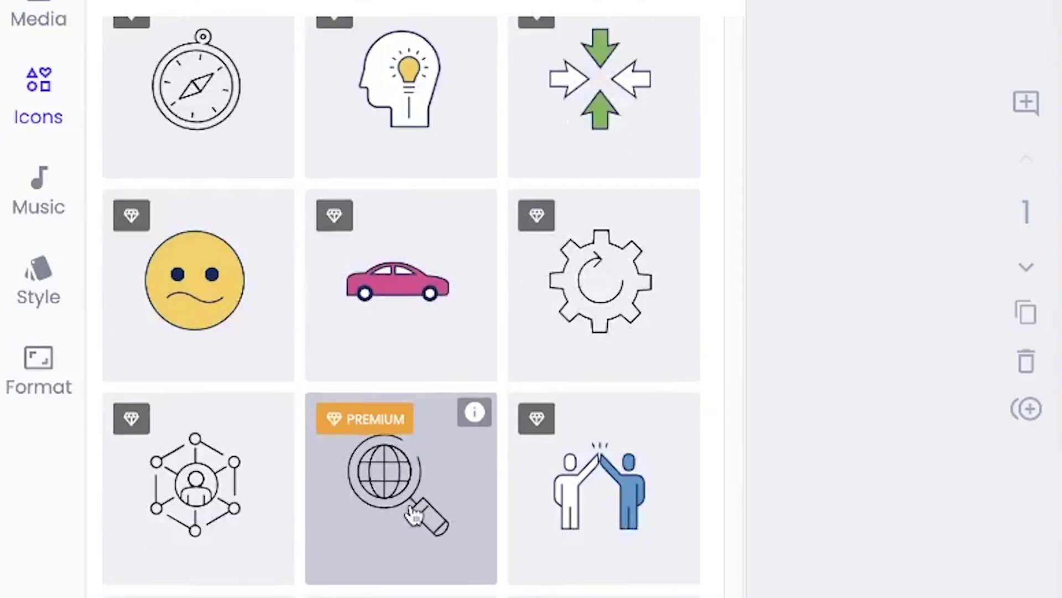
{"action": "scroll", "coordinate": [403, 503], "scroll_direction": "up", "scroll_amount": 20}
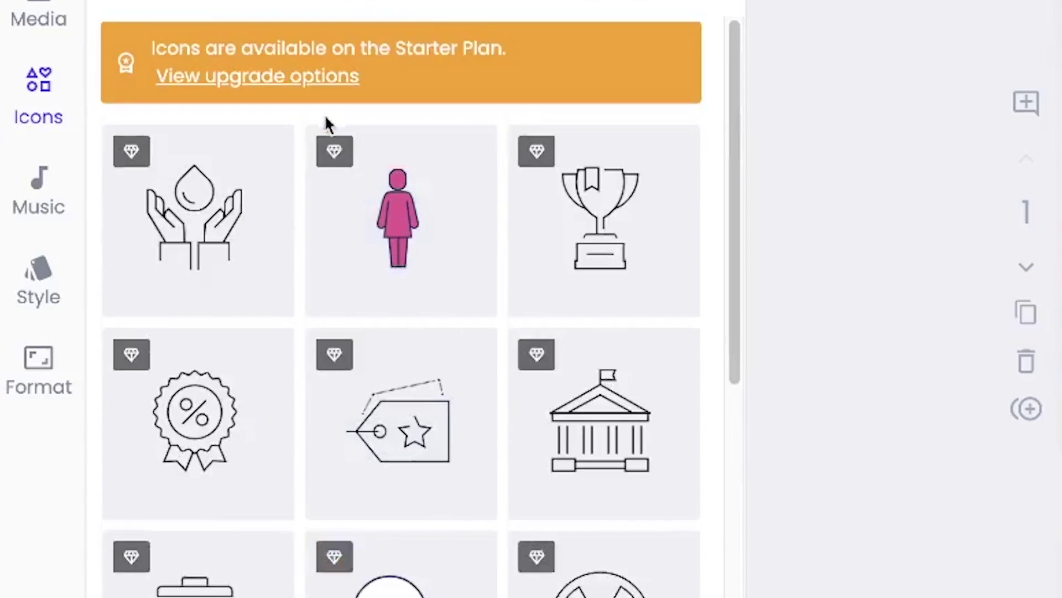
Step: Check the uploaded, recent and favorited icons, and return to the icon library
{"action": "left_click", "coordinate": [608, 2]}
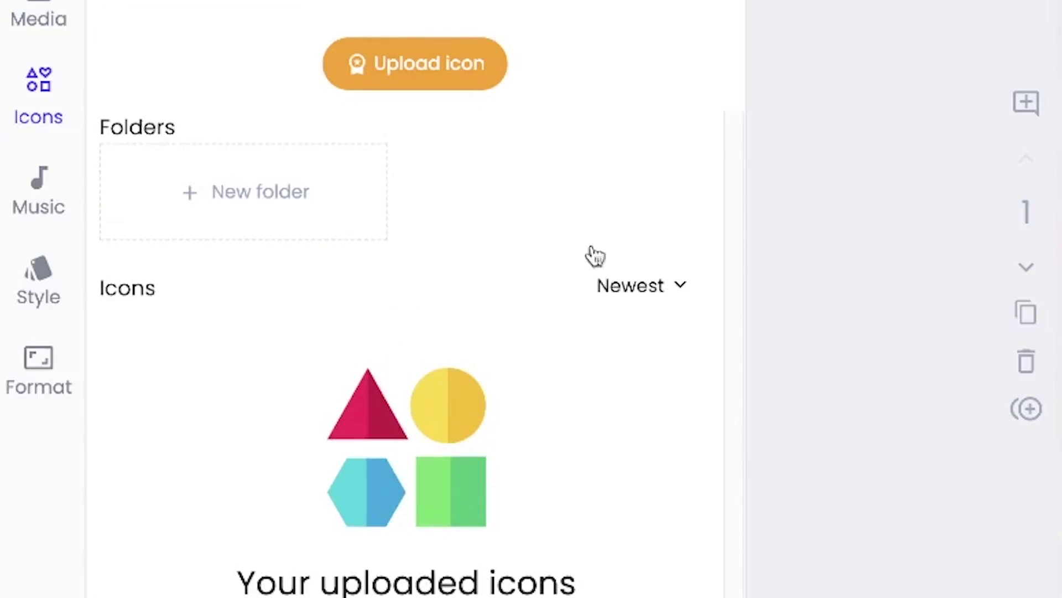
{"action": "left_click", "coordinate": [249, 1]}
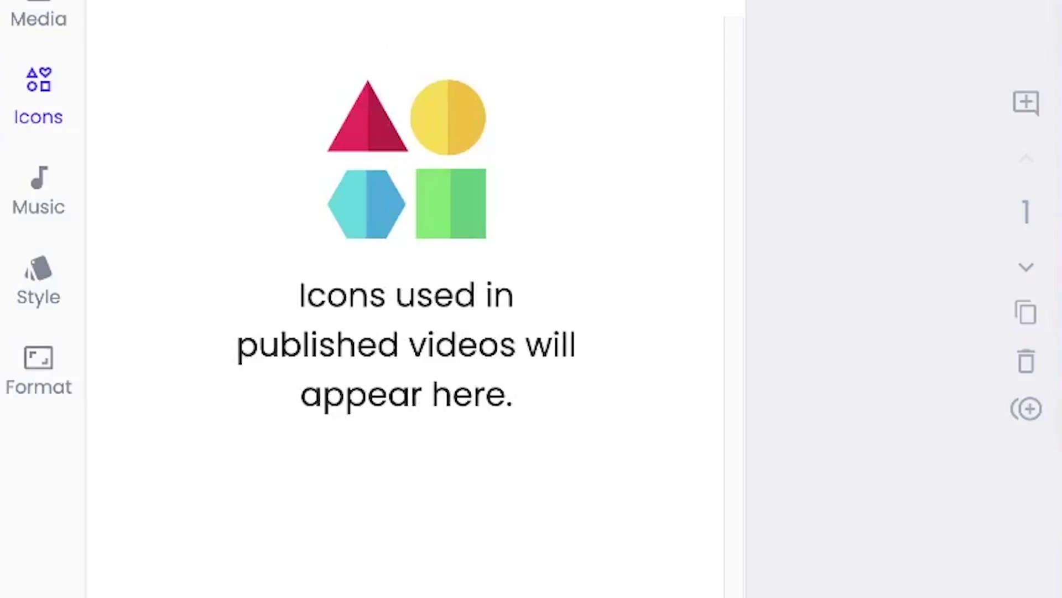
{"action": "left_click", "coordinate": [415, 2]}
{"action": "left_click", "coordinate": [188, 2]}
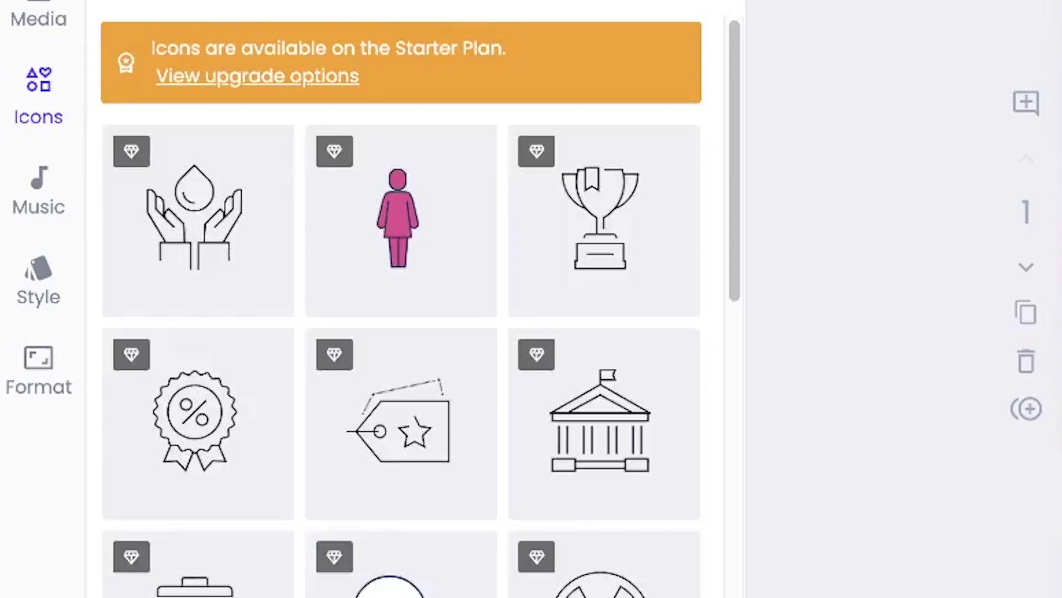
Step: Listen to samples of the free audio tracks Heavy Business and Energetic Future Ba..
{"action": "left_click", "coordinate": [57, 208]}
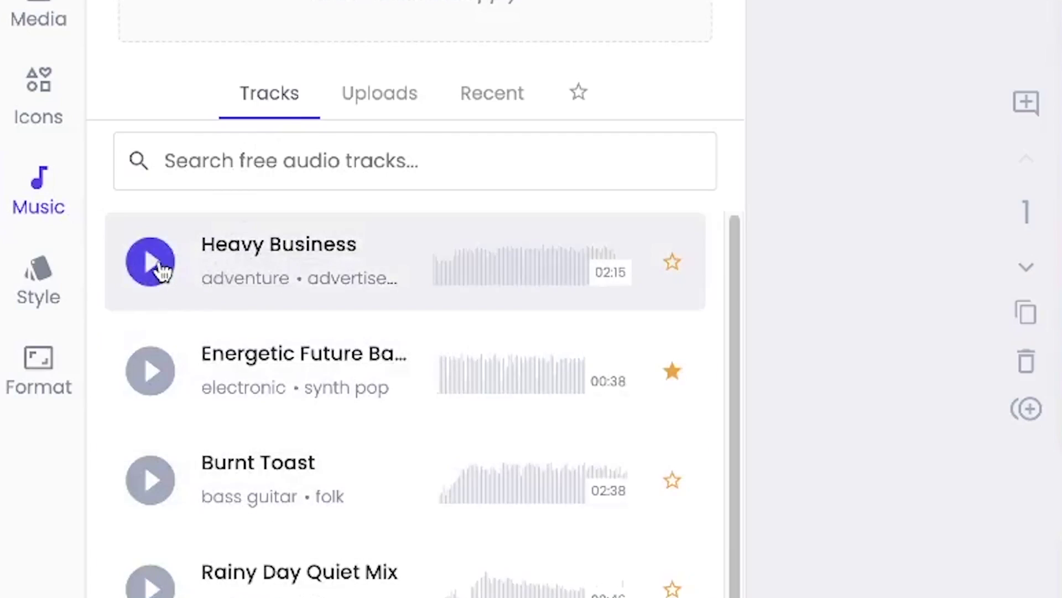
{"action": "left_click", "coordinate": [159, 266]}
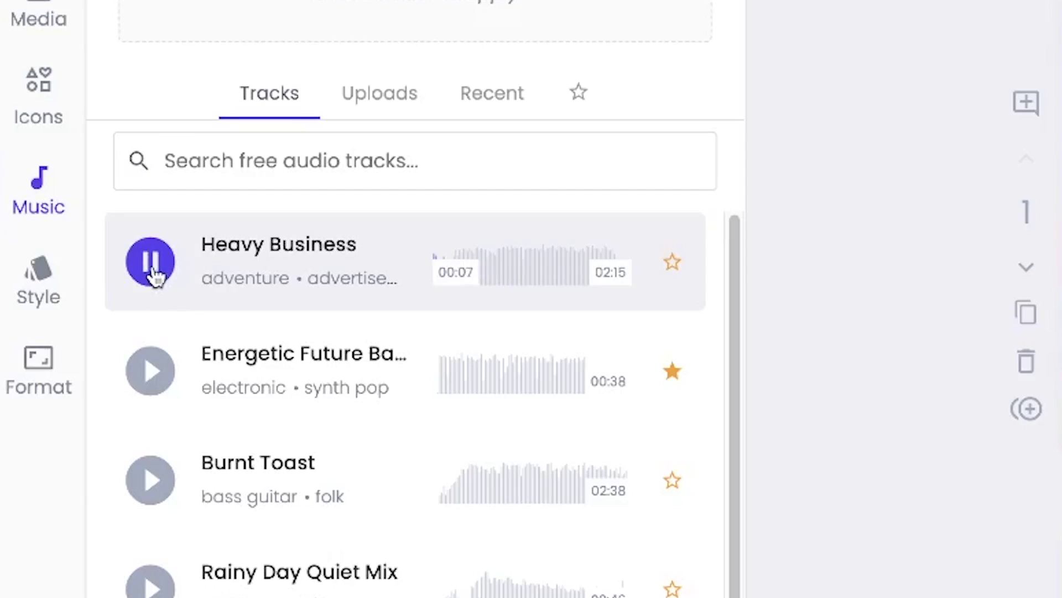
{"action": "left_click", "coordinate": [155, 274]}
{"action": "left_click", "coordinate": [154, 373]}
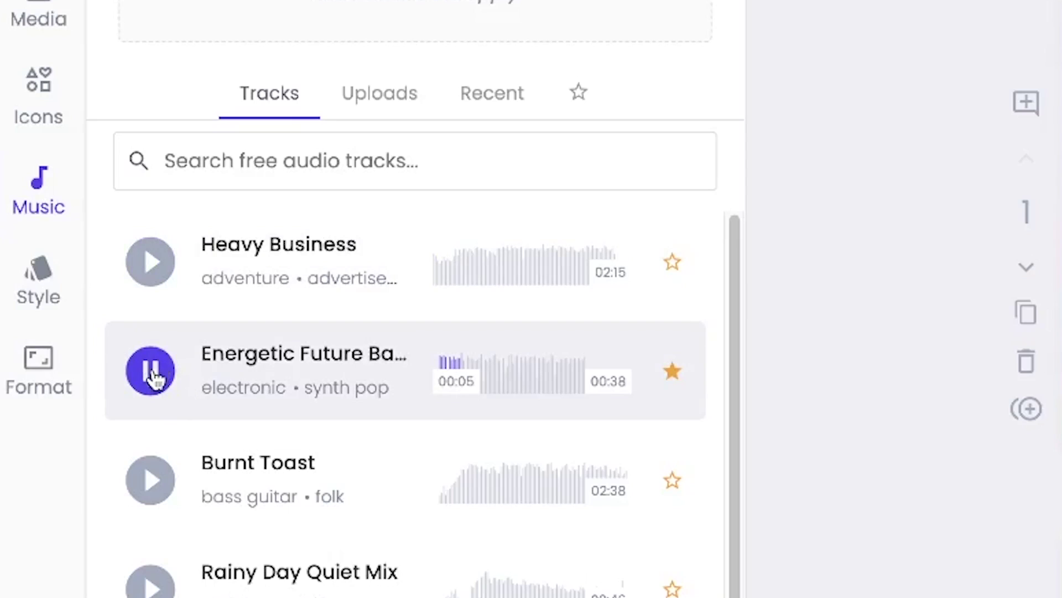
{"action": "left_click", "coordinate": [155, 378]}
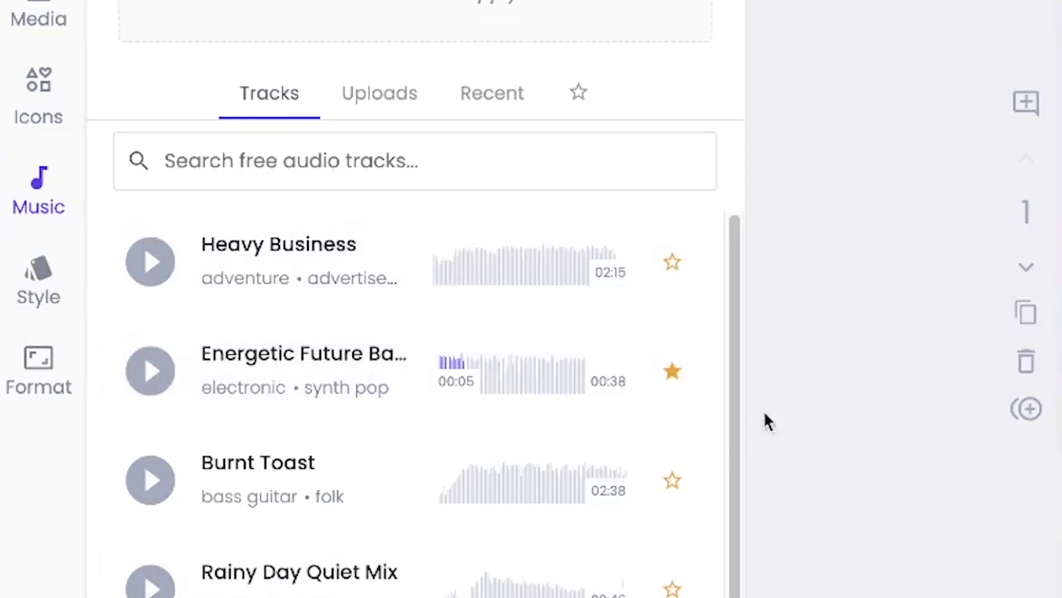
Step: Apply the favorited electronic synth pop track Energetic Future Ba... as background music, set its volume to 30 and listen to it
{"action": "left_click", "coordinate": [673, 373]}
{"action": "scroll", "coordinate": [289, 434], "scroll_direction": "up", "scroll_amount": 3}
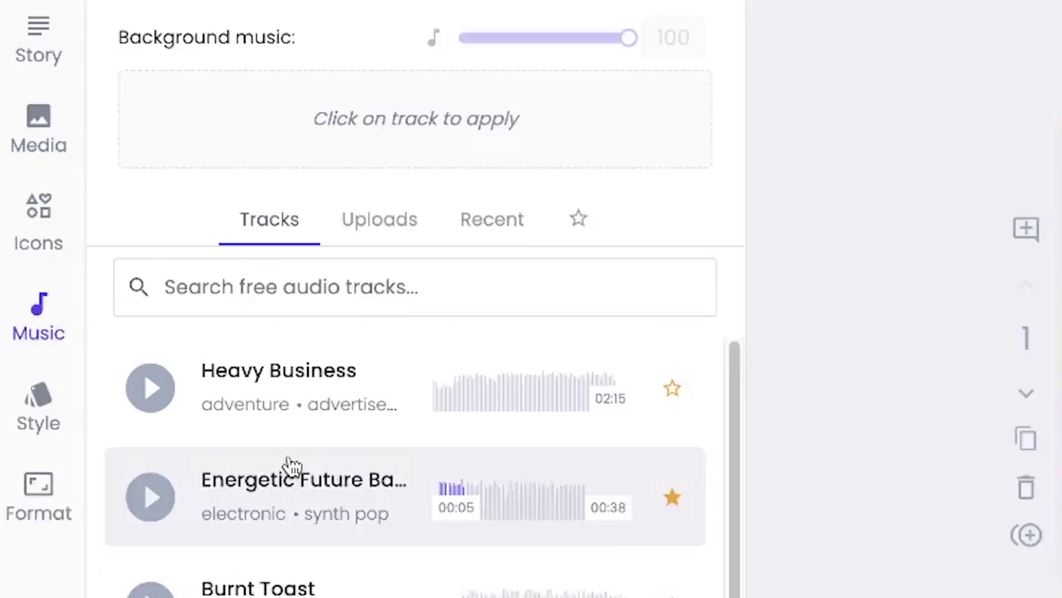
{"action": "left_click", "coordinate": [285, 511]}
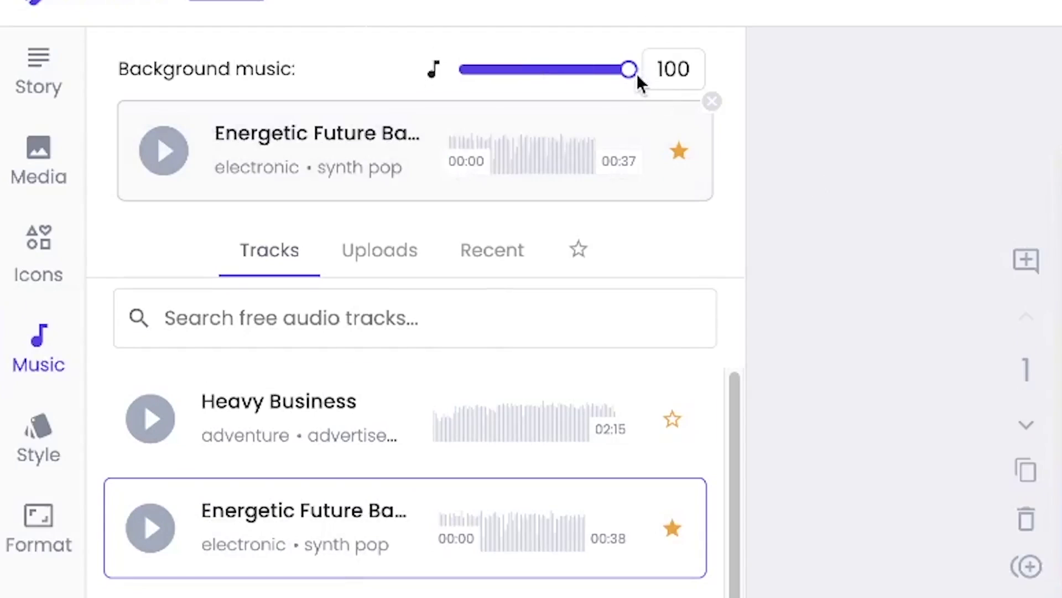
{"action": "left_click_drag", "start_coordinate": [628, 69], "coordinate": [506, 43]}
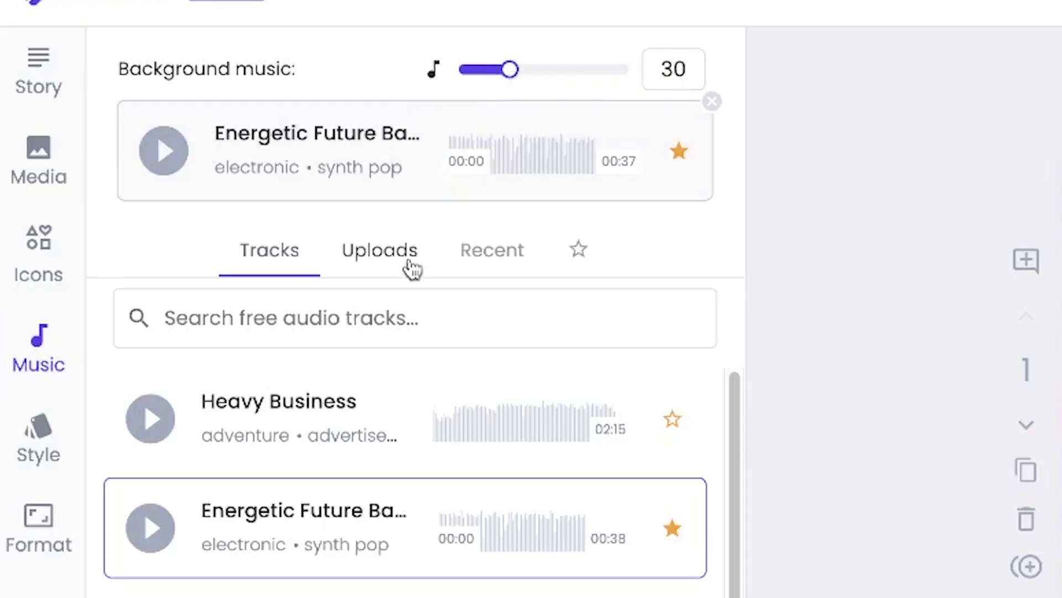
{"action": "left_click", "coordinate": [165, 151]}
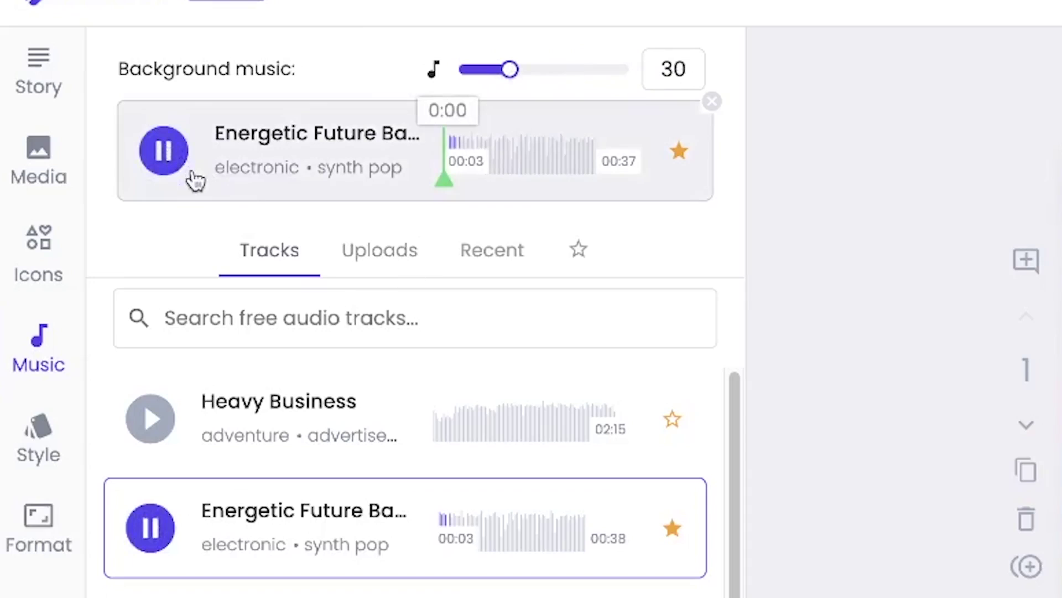
{"action": "left_click", "coordinate": [166, 151]}
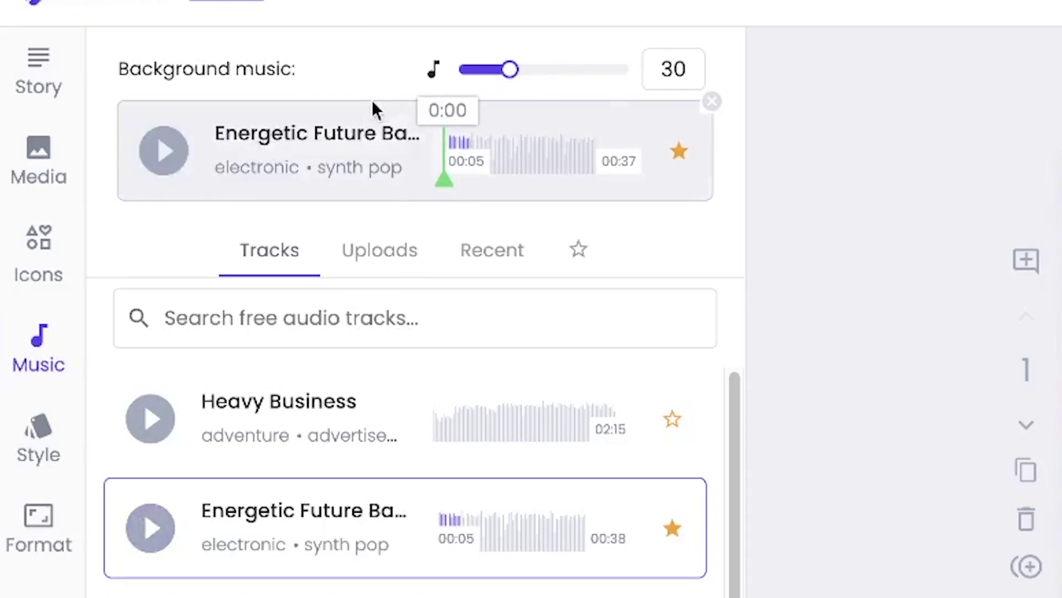
Step: Lower the background music volume to 15 and play the track to check it
{"action": "left_click_drag", "start_coordinate": [501, 71], "coordinate": [485, 68]}
{"action": "left_click", "coordinate": [172, 165]}
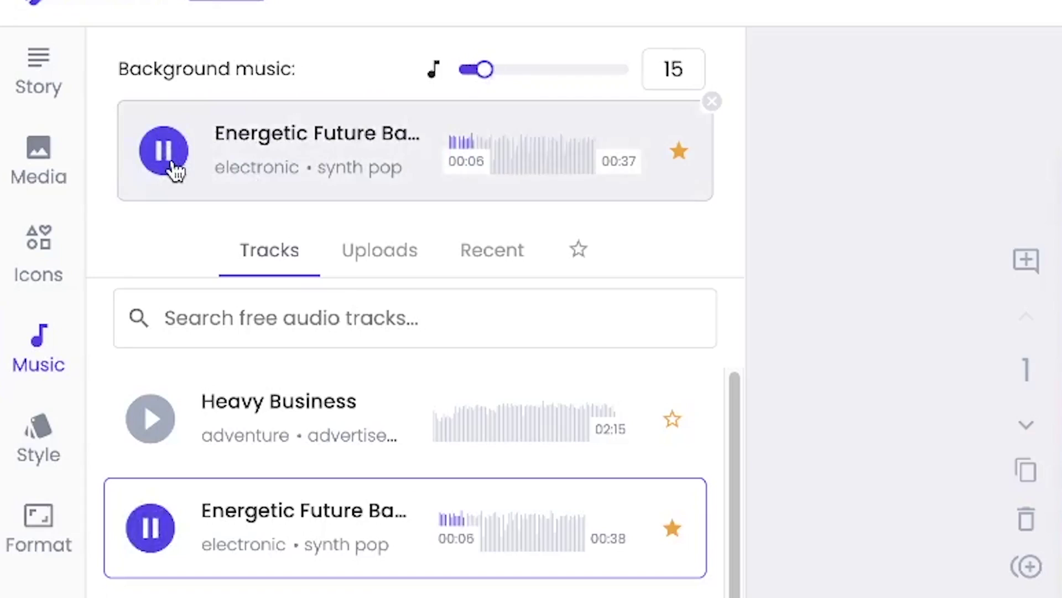
{"action": "left_click", "coordinate": [170, 160]}
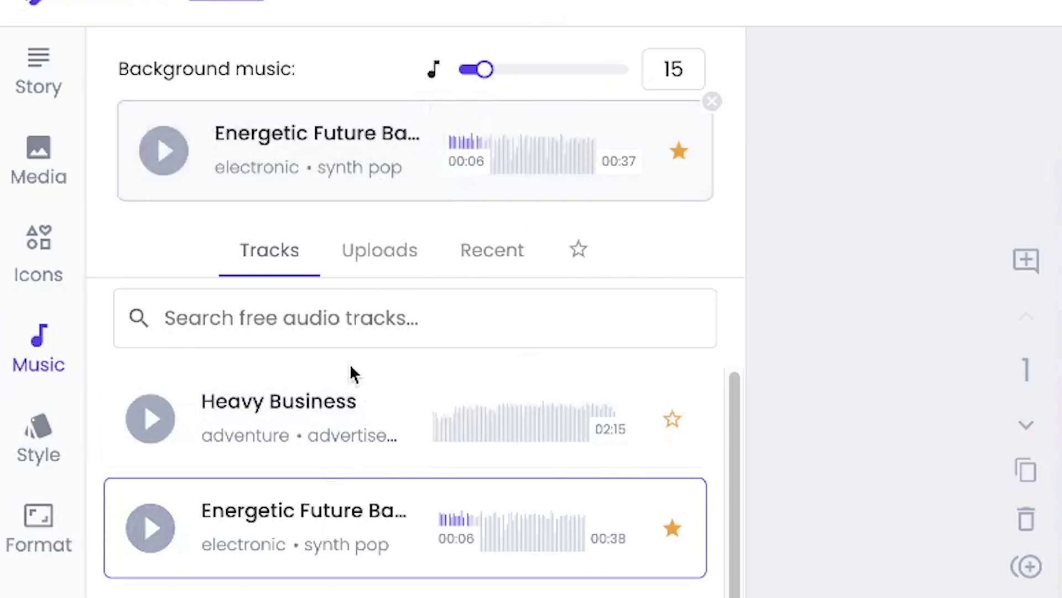
Step: View the uploaded, recently used and favorited music tracks
{"action": "left_click", "coordinate": [379, 257]}
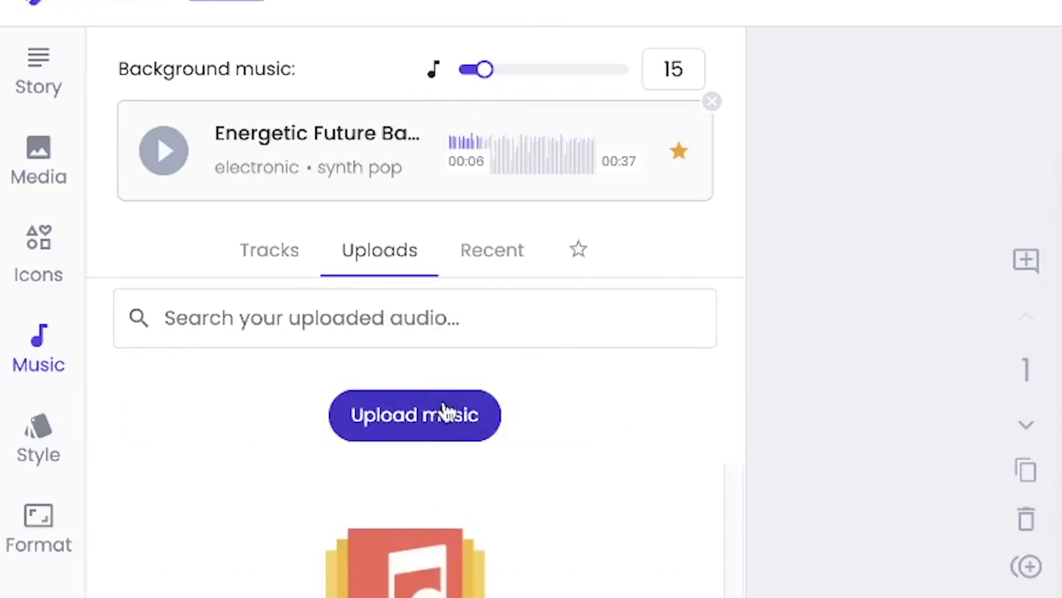
{"action": "left_click", "coordinate": [502, 264]}
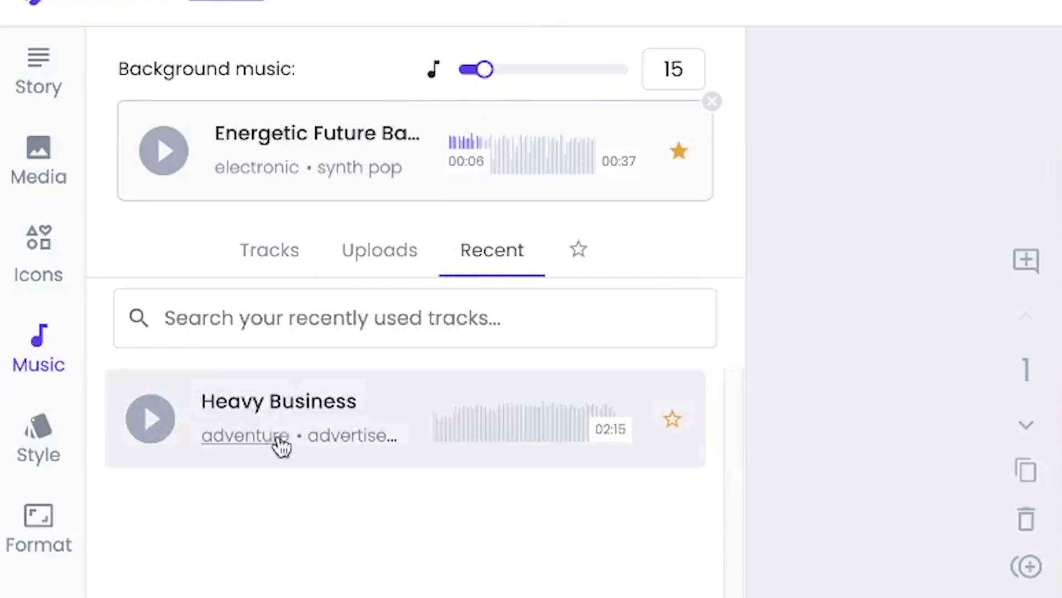
{"action": "left_click", "coordinate": [580, 264]}
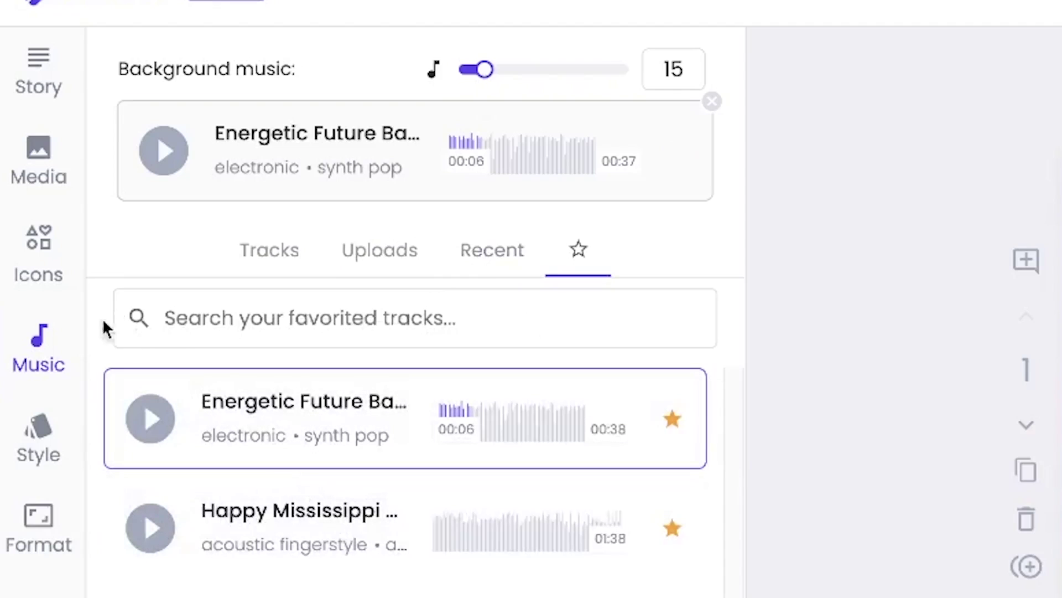
Step: Try the Flare color palette from the style settings and check it across the scenes
{"action": "left_click", "coordinate": [25, 428]}
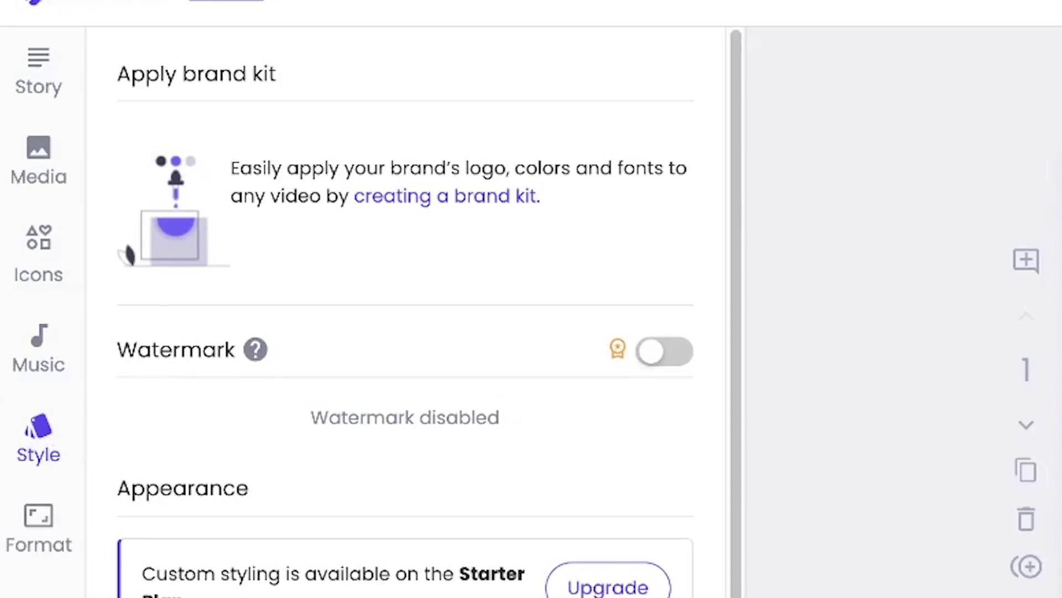
{"action": "scroll", "coordinate": [502, 370], "scroll_direction": "down", "scroll_amount": 2}
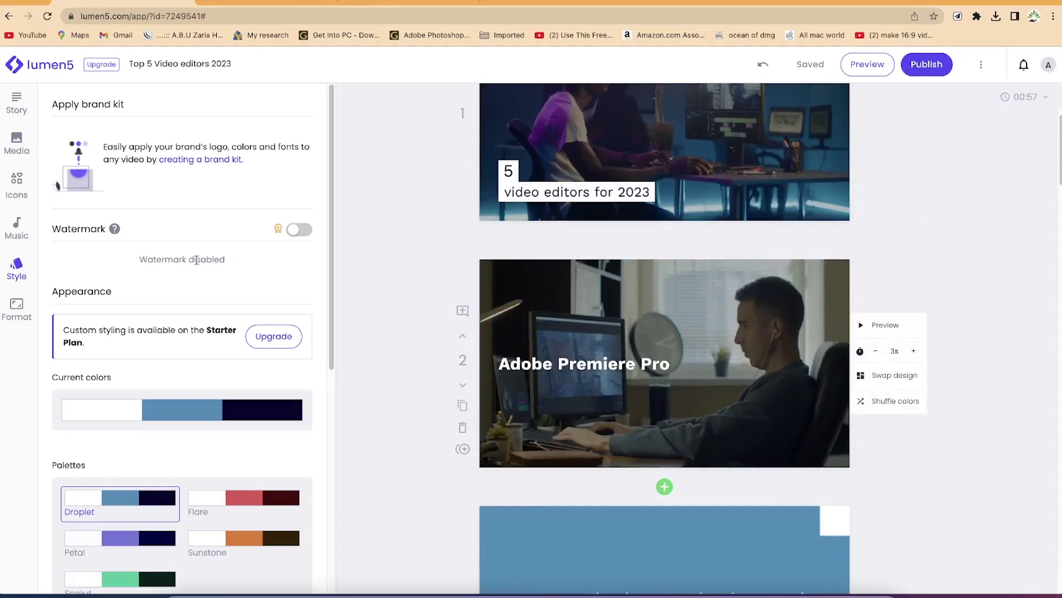
{"action": "scroll", "coordinate": [194, 491], "scroll_direction": "down", "scroll_amount": 1}
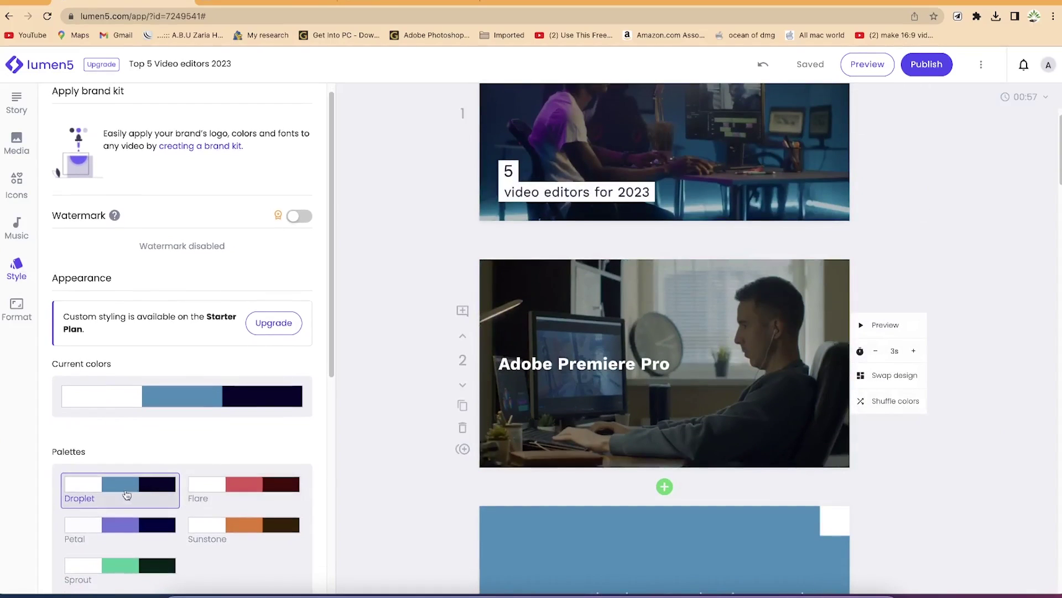
{"action": "left_click", "coordinate": [251, 486]}
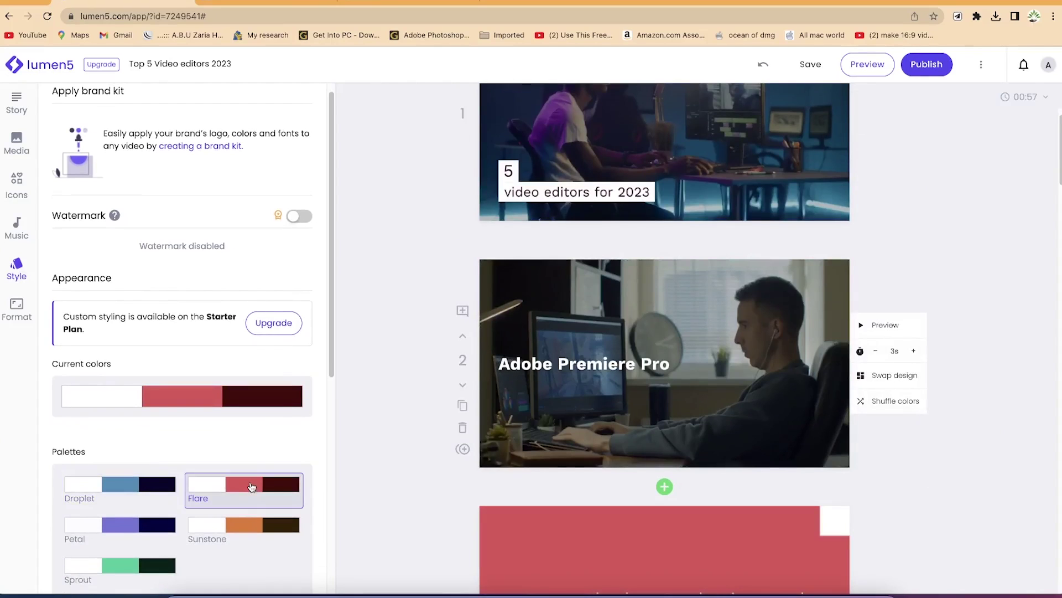
{"action": "scroll", "coordinate": [519, 415], "scroll_direction": "down", "scroll_amount": 7}
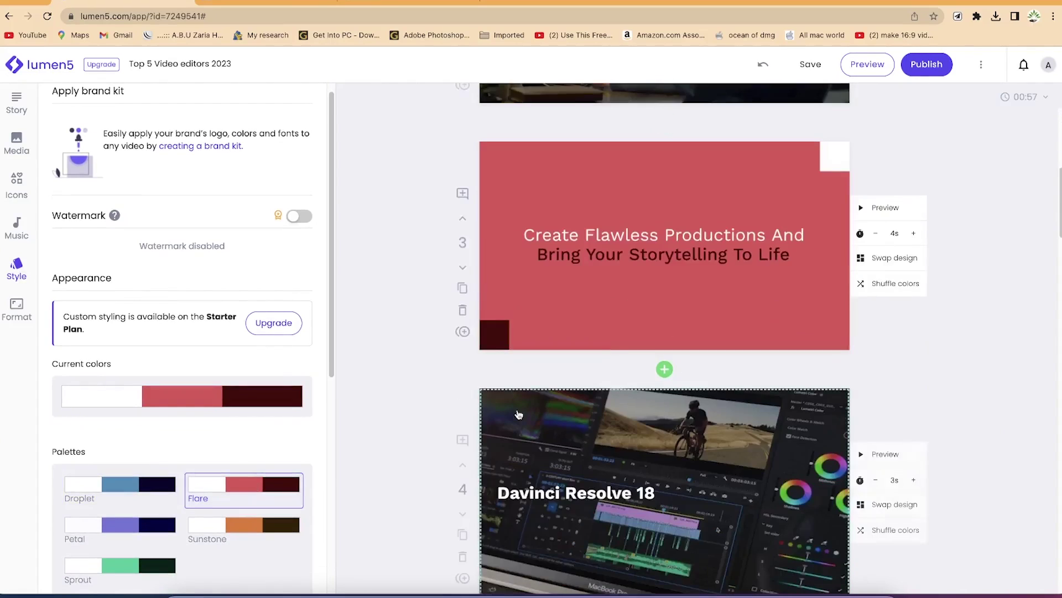
{"action": "scroll", "coordinate": [519, 414], "scroll_direction": "down", "scroll_amount": 10}
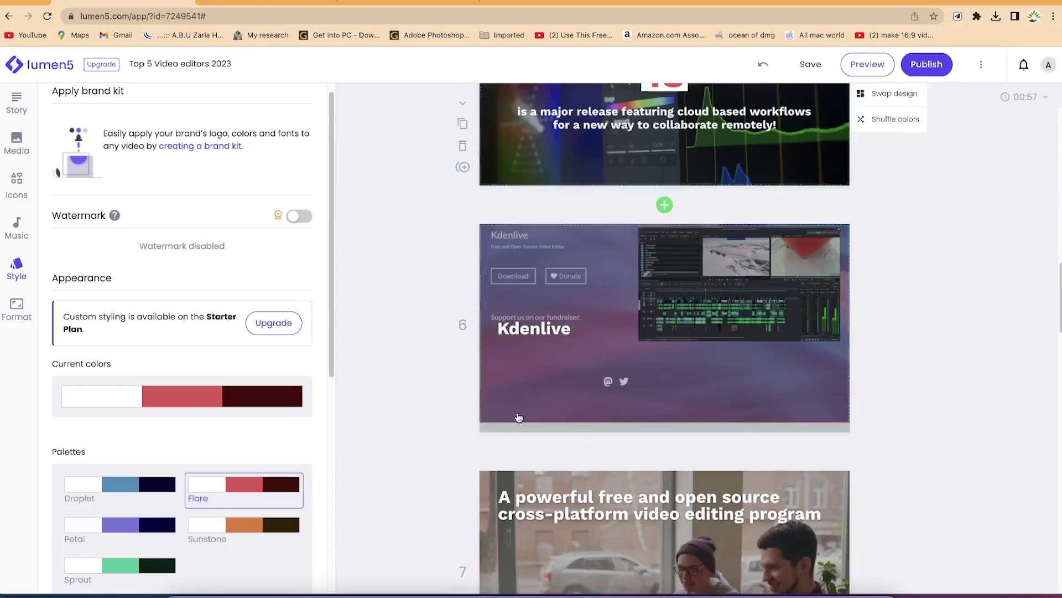
Step: Try the Petal color palette on the scenes and restore the Droplet palette
{"action": "left_click", "coordinate": [107, 533]}
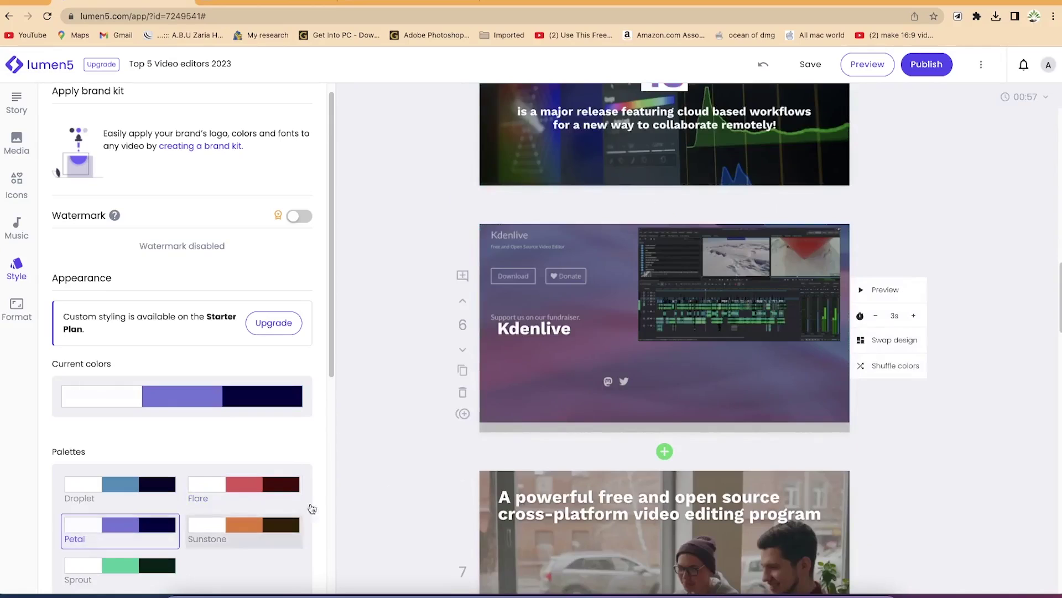
{"action": "scroll", "coordinate": [518, 427], "scroll_direction": "up", "scroll_amount": 12}
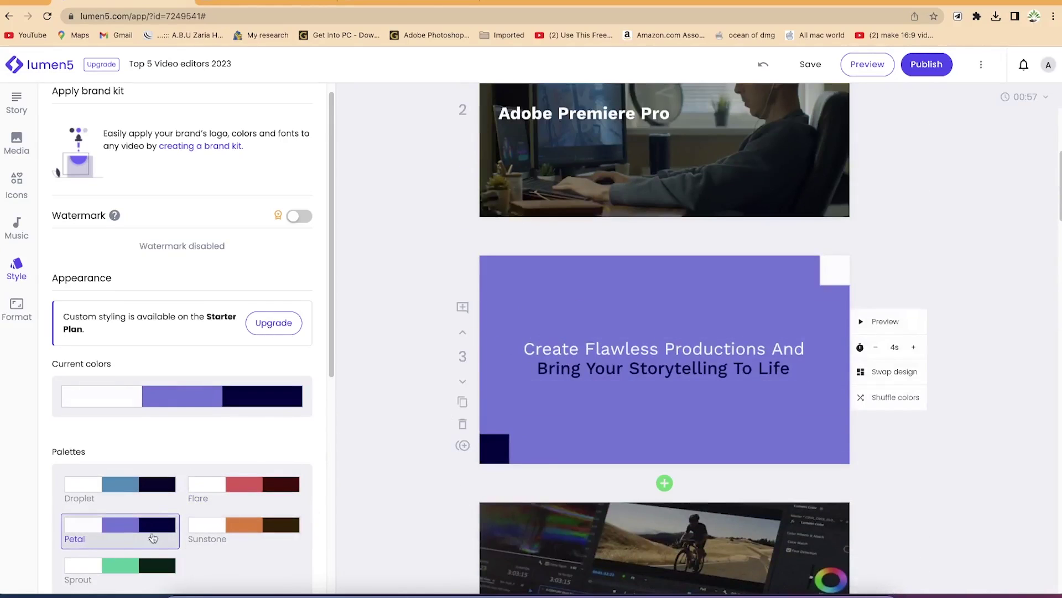
{"action": "scroll", "coordinate": [151, 539], "scroll_direction": "down", "scroll_amount": 1}
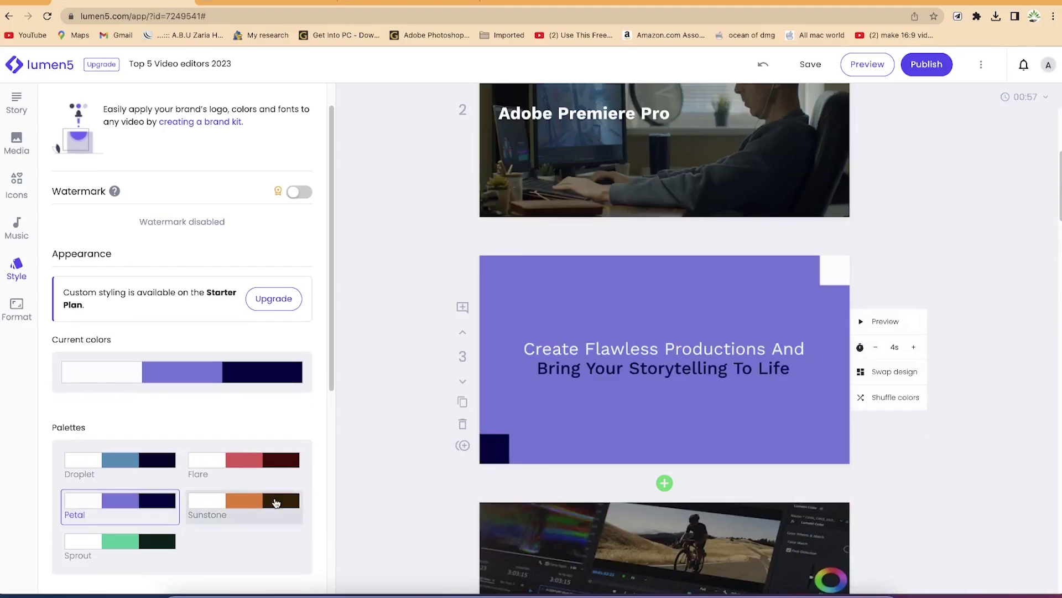
{"action": "left_click", "coordinate": [120, 463]}
Step: Review the style settings for fonts, scene transitions and text direction
{"action": "scroll", "coordinate": [263, 487], "scroll_direction": "down", "scroll_amount": 5}
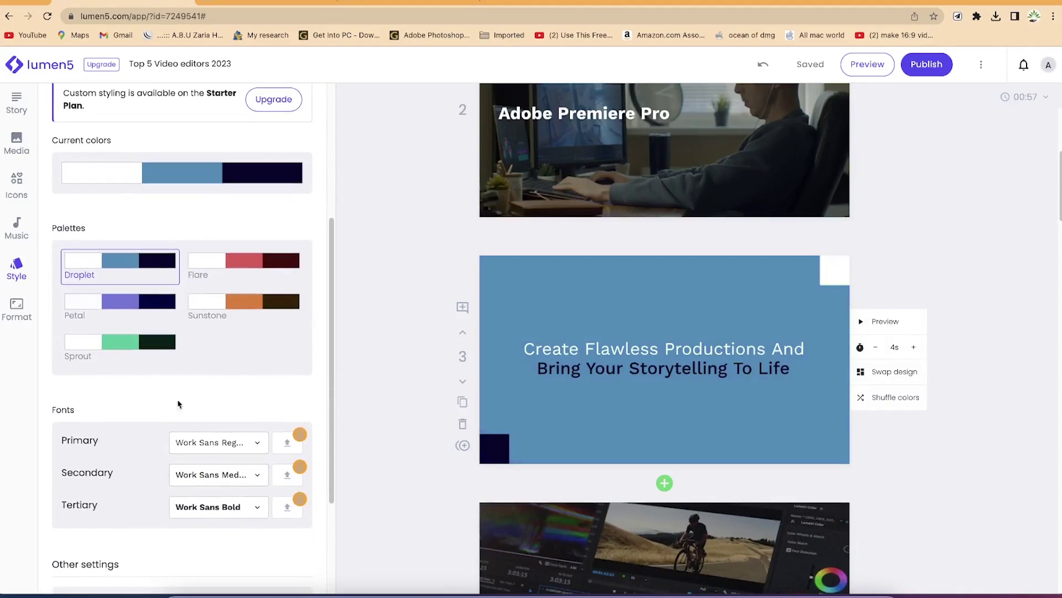
{"action": "scroll", "coordinate": [162, 529], "scroll_direction": "down", "scroll_amount": 3}
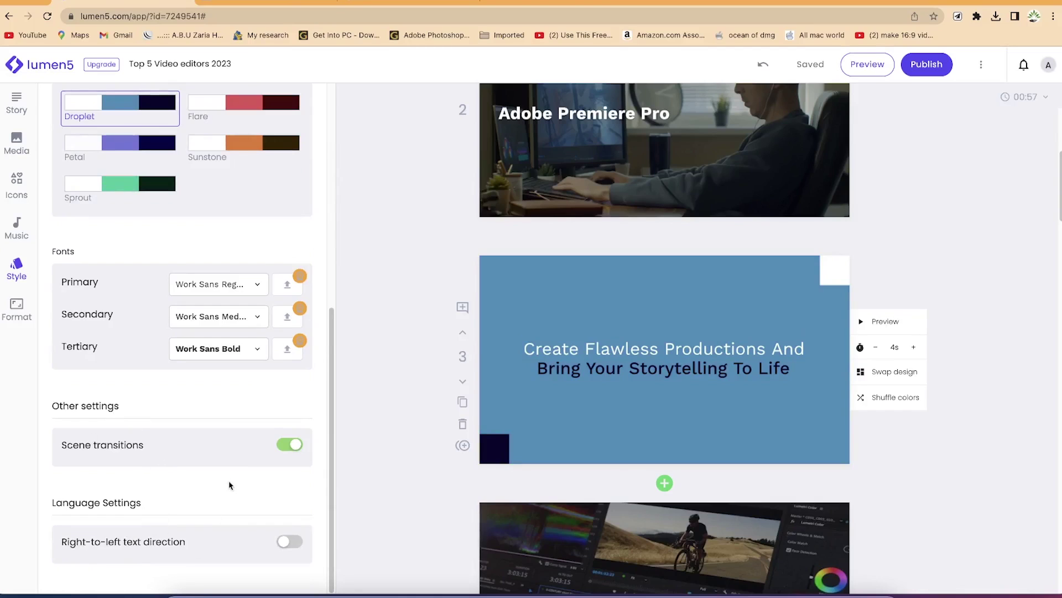
{"action": "scroll", "coordinate": [210, 498], "scroll_direction": "up", "scroll_amount": 7}
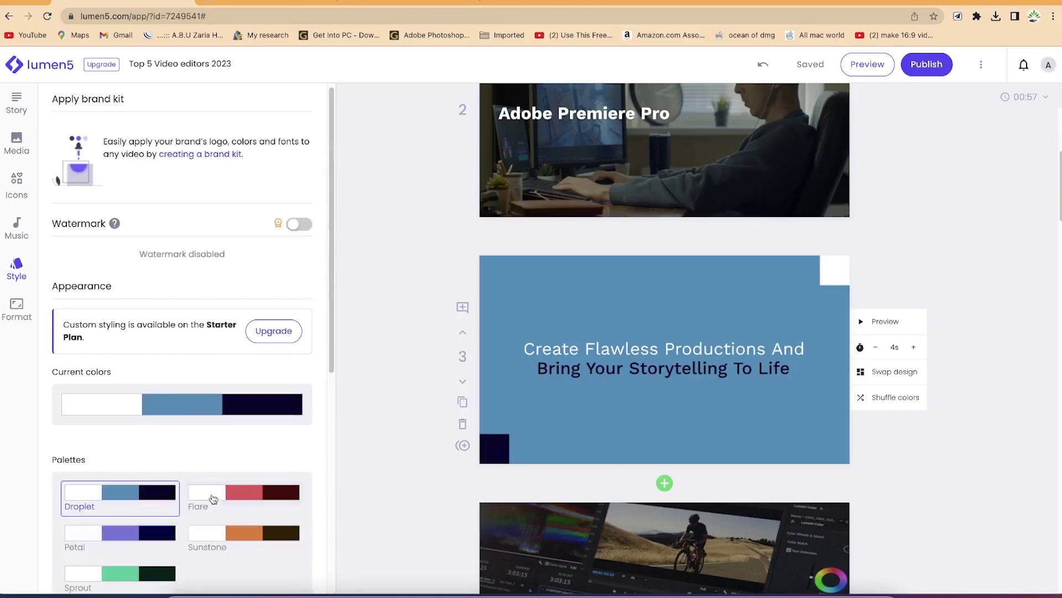
Step: View the available video formats and the video resolution choices
{"action": "left_click", "coordinate": [17, 307]}
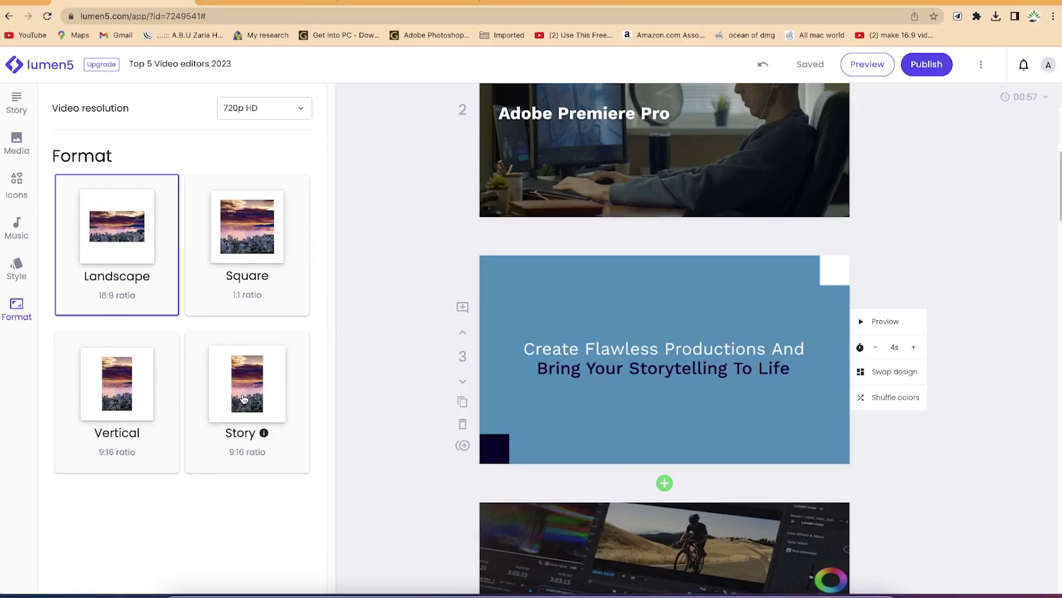
{"action": "left_click", "coordinate": [297, 109]}
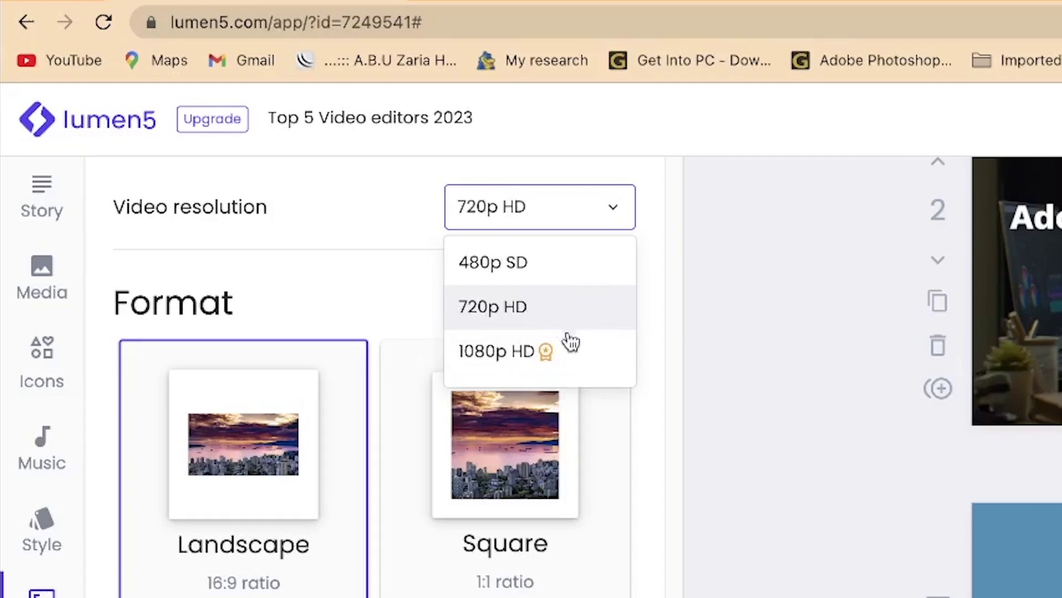
{"action": "left_click", "coordinate": [667, 333]}
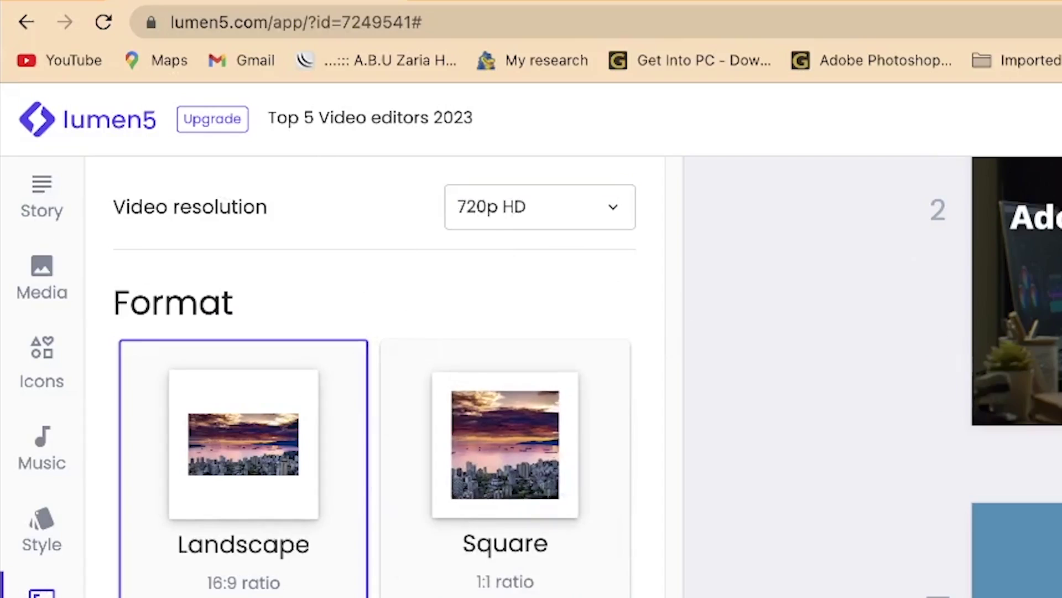
Step: Start a voiceover recording session and choose RODE NT-USB (19f7:0003) as the audio input
{"action": "scroll", "coordinate": [1018, 376], "scroll_direction": "up", "scroll_amount": 5}
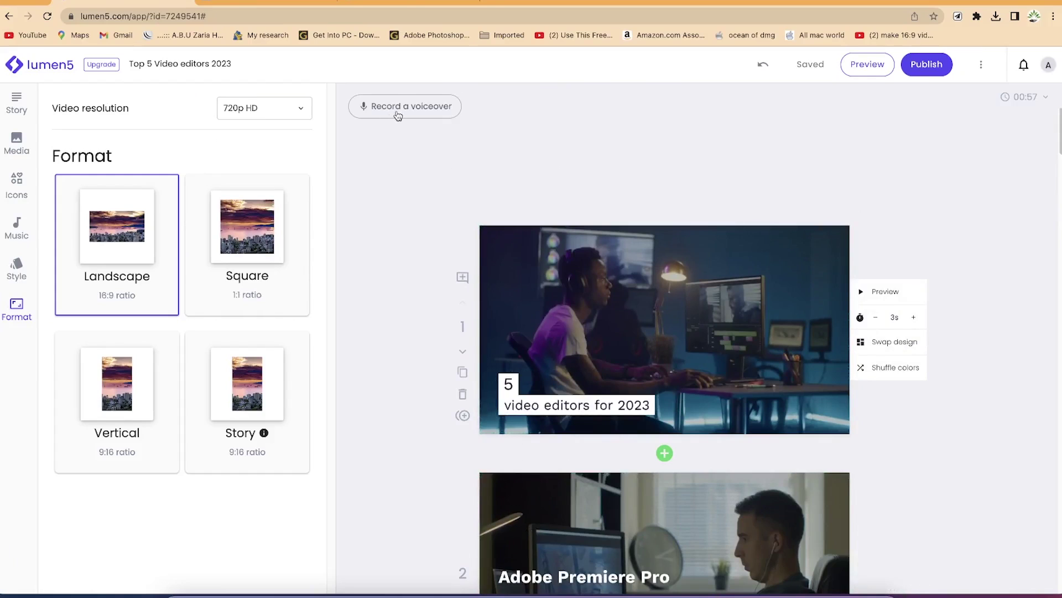
{"action": "scroll", "coordinate": [689, 498], "scroll_direction": "down", "scroll_amount": 2}
{"action": "scroll", "coordinate": [637, 380], "scroll_direction": "up", "scroll_amount": 2}
{"action": "left_click", "coordinate": [416, 107]}
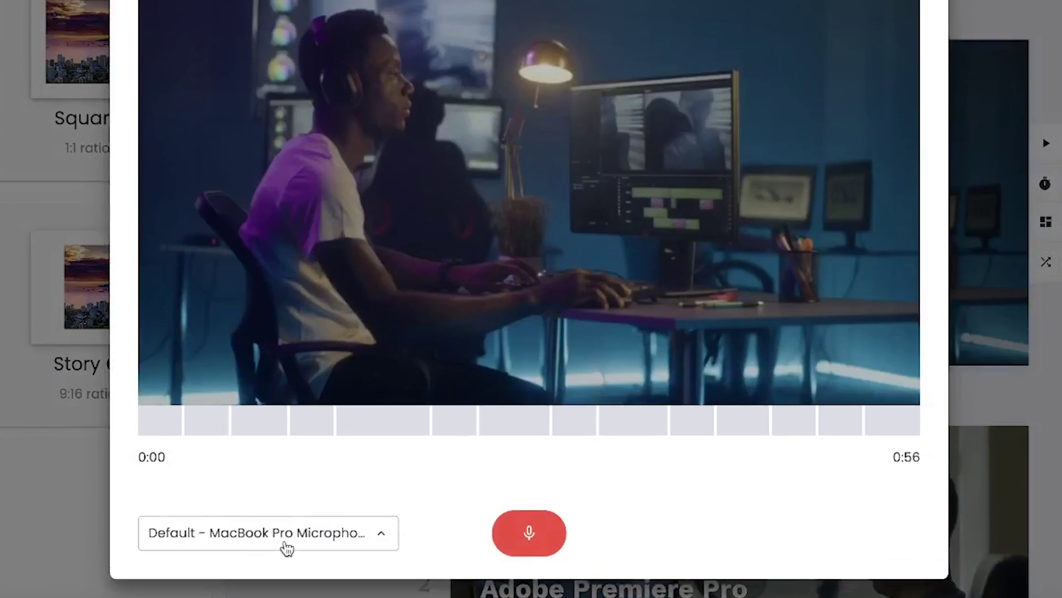
{"action": "left_click", "coordinate": [285, 541]}
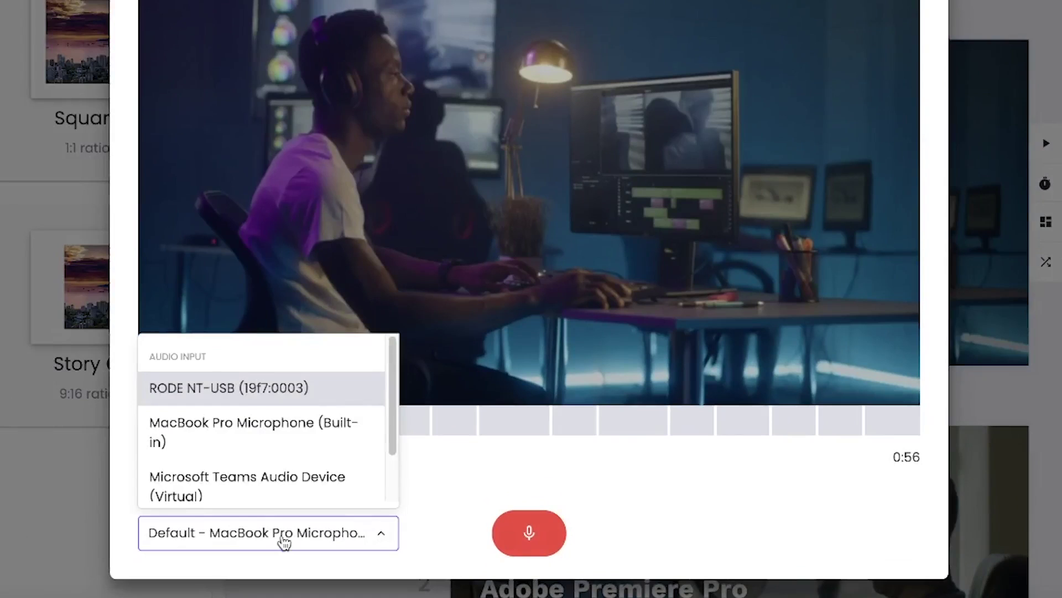
{"action": "scroll", "coordinate": [285, 454], "scroll_direction": "down", "scroll_amount": 1}
{"action": "scroll", "coordinate": [289, 448], "scroll_direction": "up", "scroll_amount": 1}
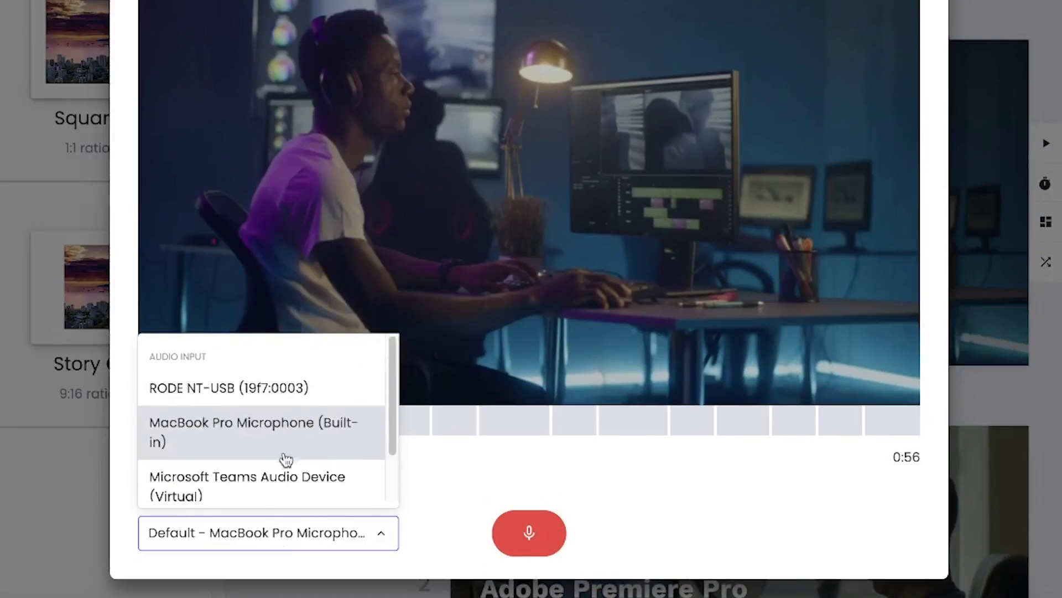
{"action": "left_click", "coordinate": [267, 389]}
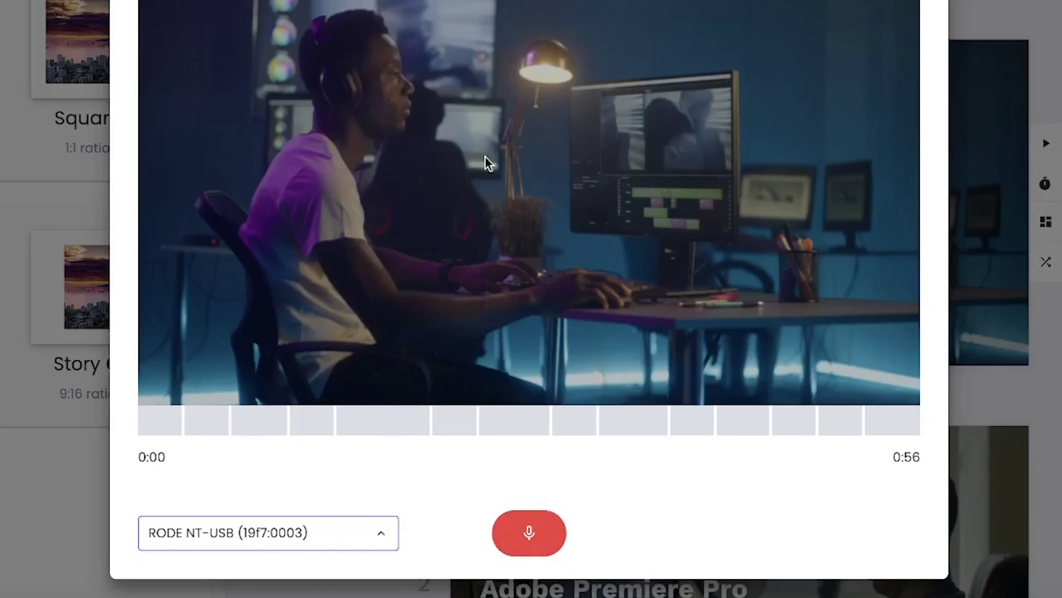
Step: Record the voiceover for the whole video, play it back, and save and insert it
{"action": "left_click", "coordinate": [530, 534]}
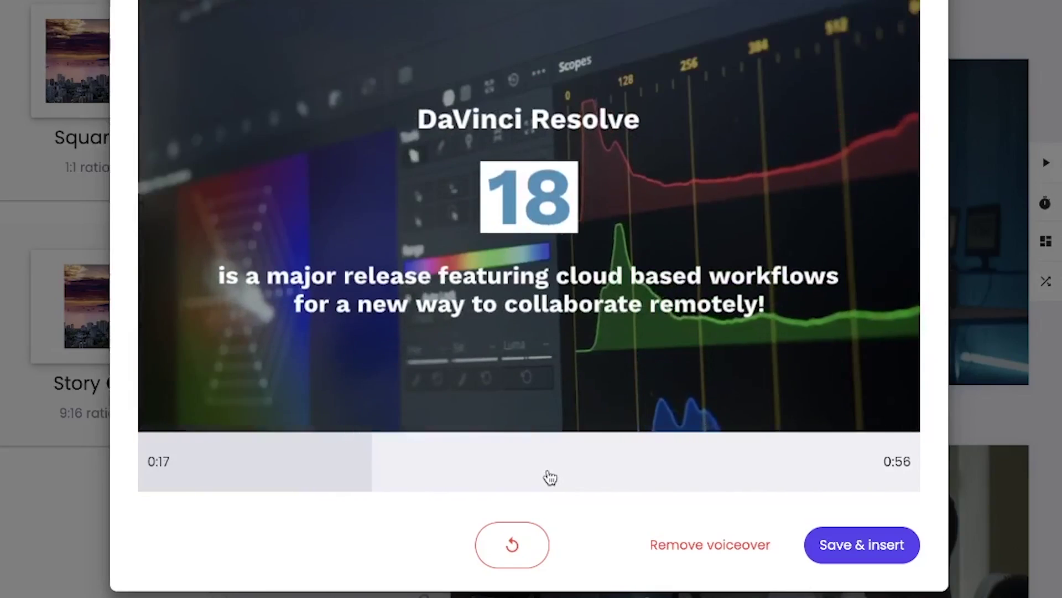
{"action": "key", "text": "XF86AudioRaiseVolume"}
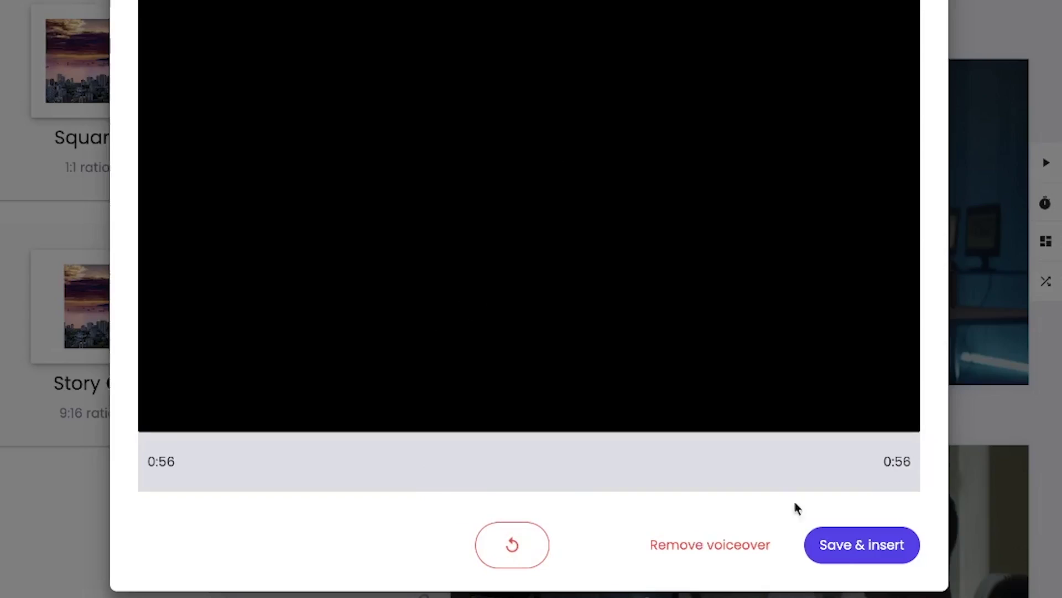
{"action": "left_click", "coordinate": [839, 554]}
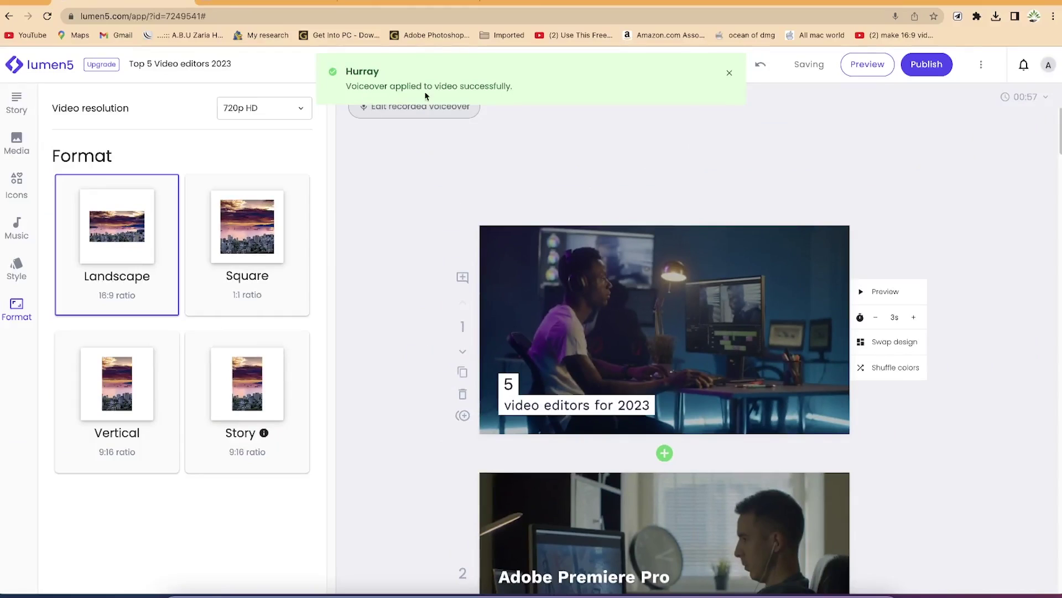
{"action": "left_click", "coordinate": [729, 75]}
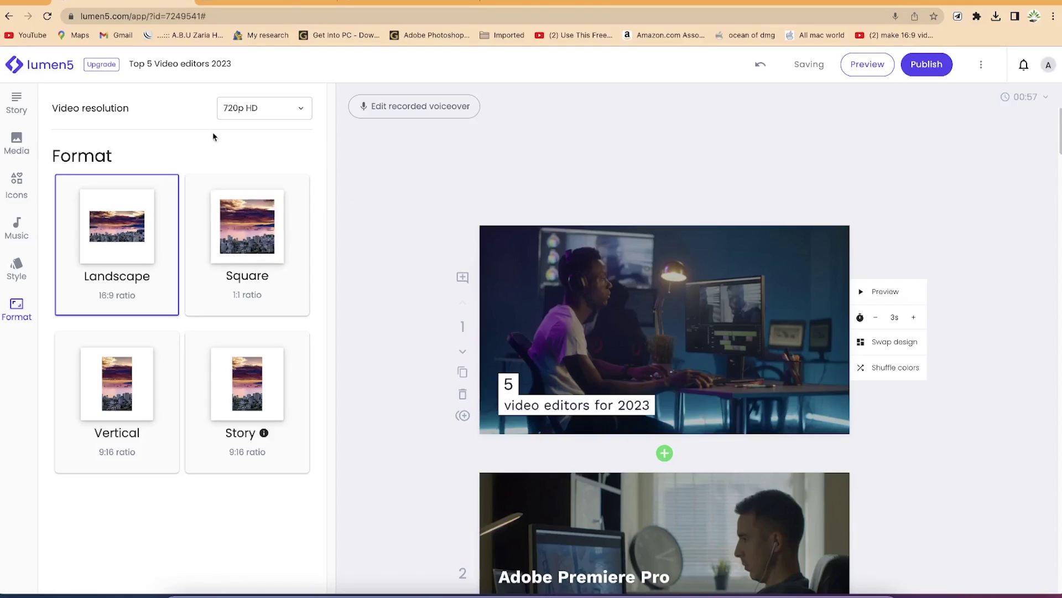
Step: Lower the background music volume to 12
{"action": "left_click", "coordinate": [18, 228]}
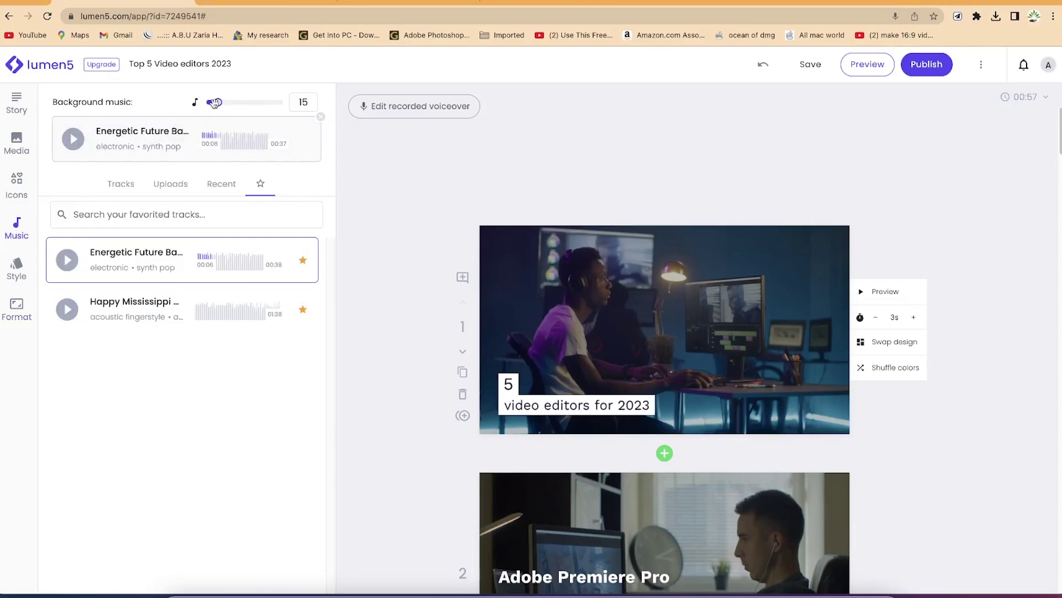
{"action": "left_click_drag", "start_coordinate": [217, 106], "coordinate": [215, 104]}
{"action": "scroll", "coordinate": [579, 481], "scroll_direction": "down", "scroll_amount": 10}
{"action": "scroll", "coordinate": [579, 480], "scroll_direction": "up", "scroll_amount": 10}
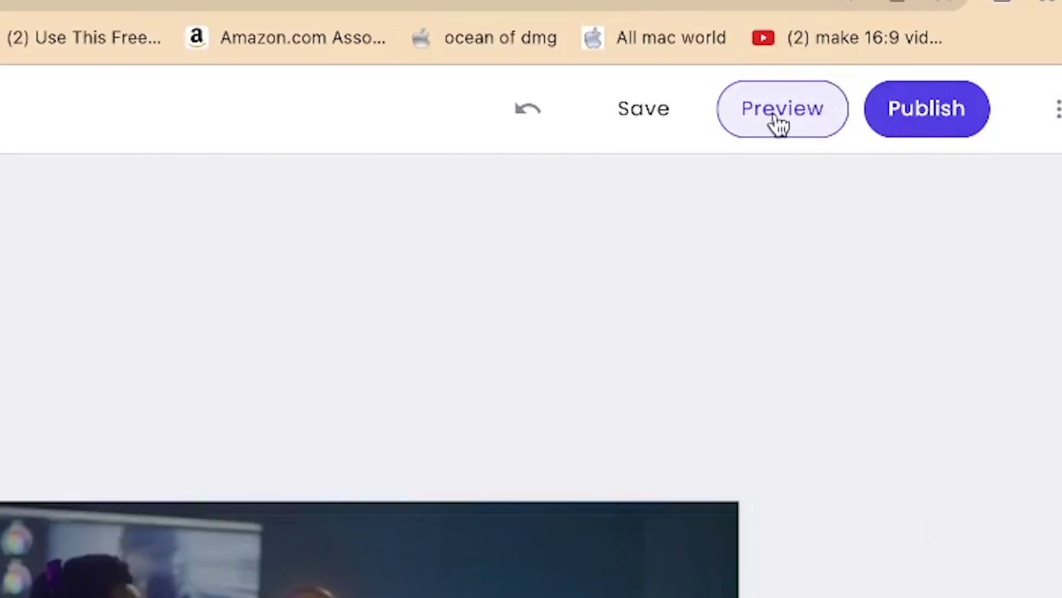
Step: Preview the draft video with its voiceover and music, and save the project
{"action": "left_click", "coordinate": [766, 113]}
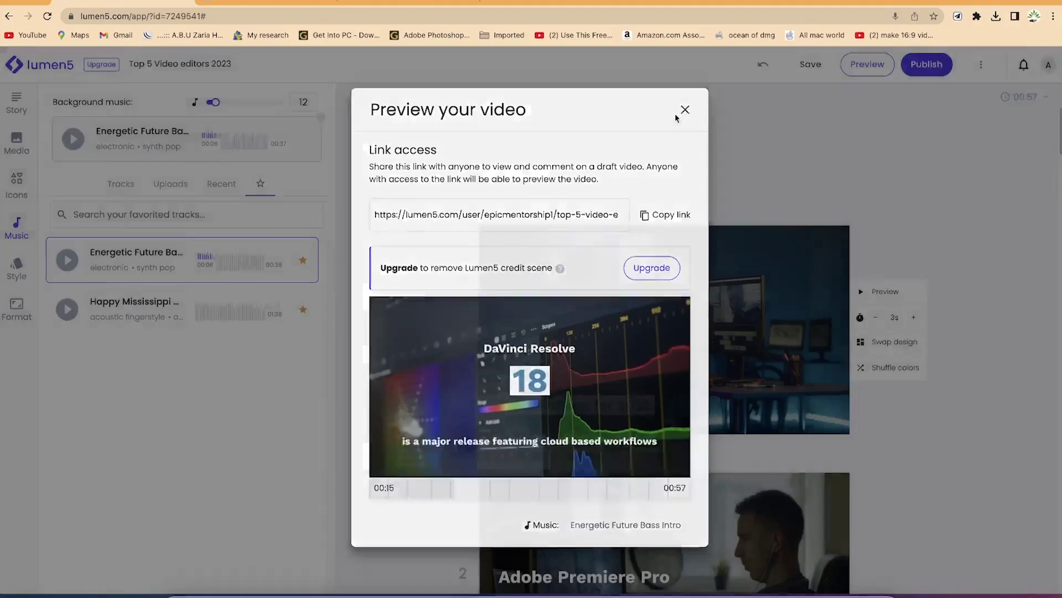
{"action": "left_click", "coordinate": [684, 110]}
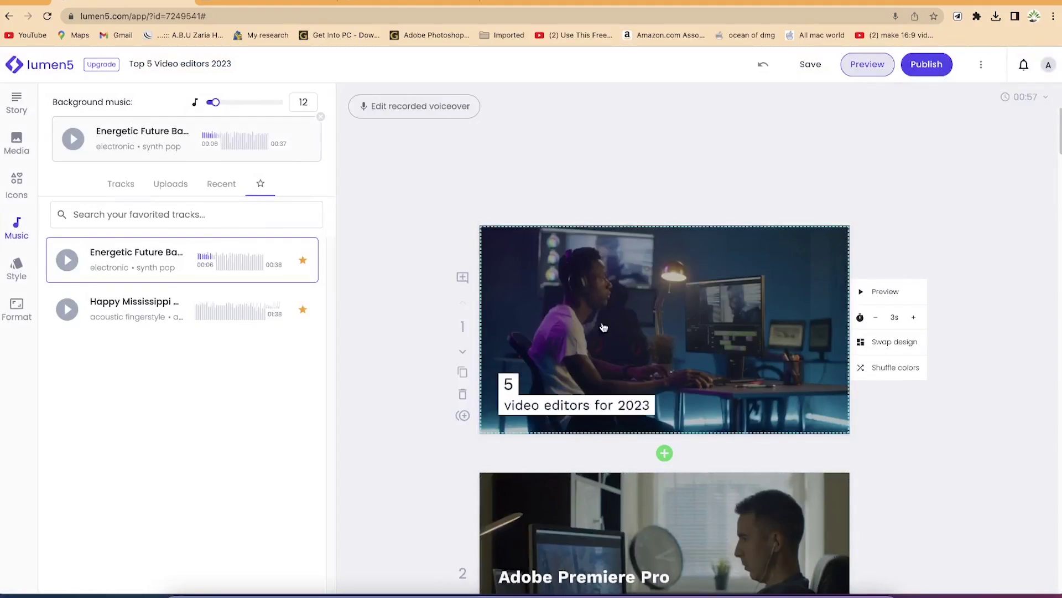
{"action": "scroll", "coordinate": [679, 463], "scroll_direction": "down", "scroll_amount": 1}
{"action": "scroll", "coordinate": [678, 462], "scroll_direction": "down", "scroll_amount": 5}
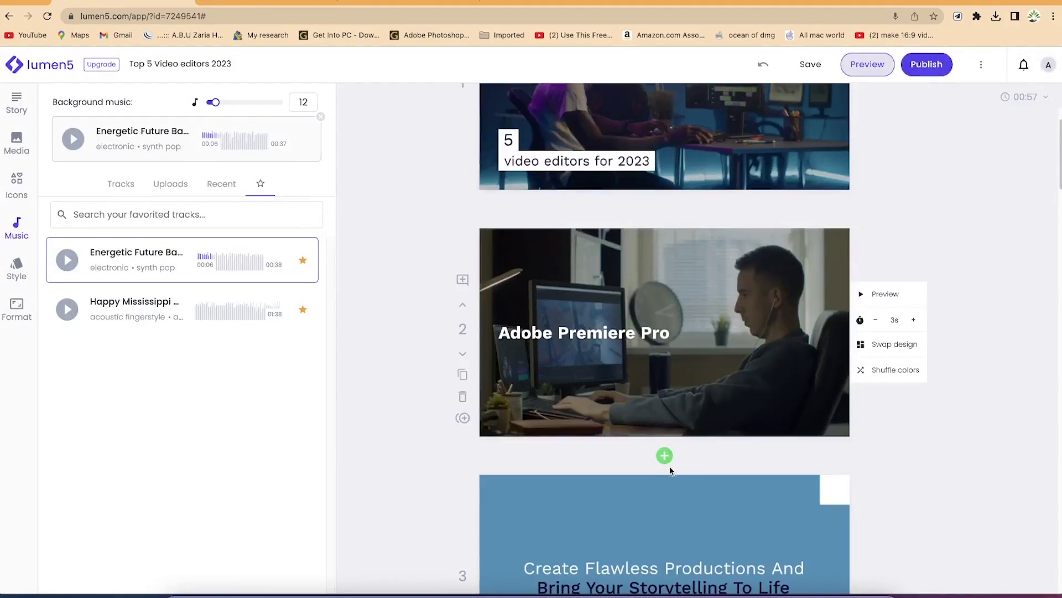
{"action": "scroll", "coordinate": [660, 479], "scroll_direction": "down", "scroll_amount": 4}
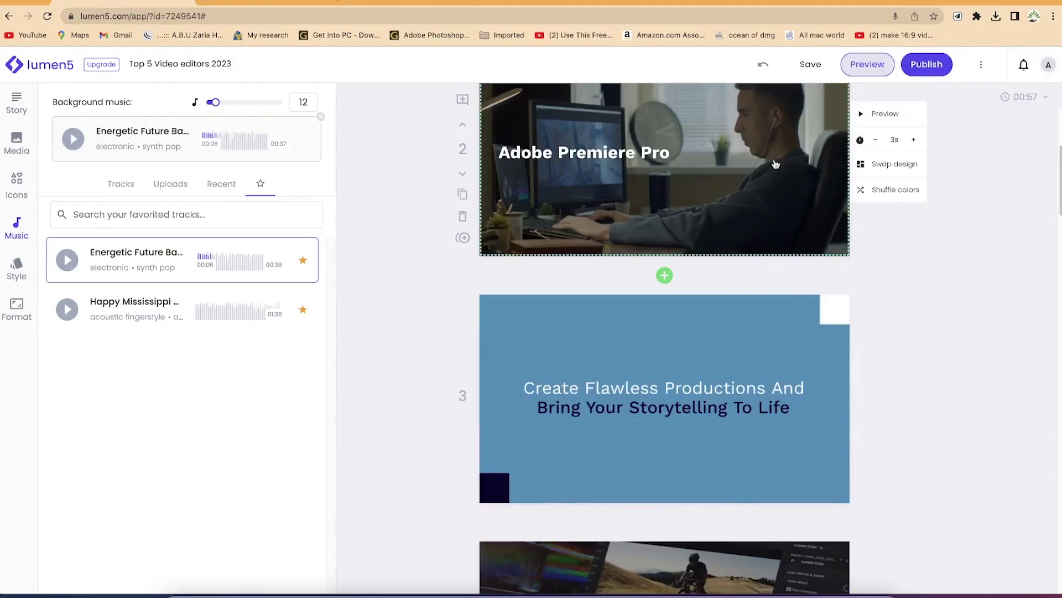
{"action": "left_click", "coordinate": [811, 65]}
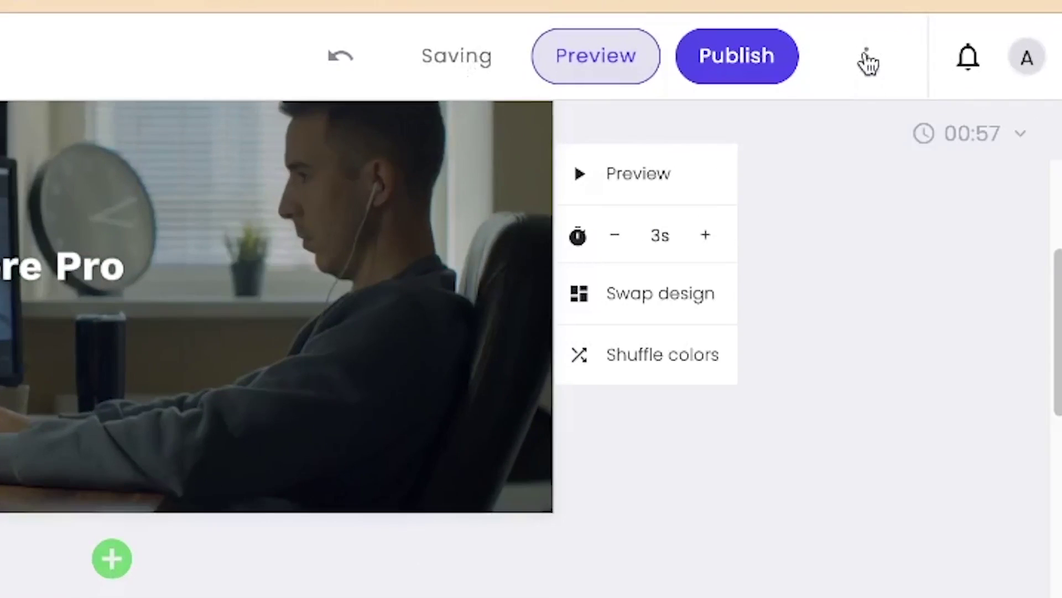
Step: Check the project's additional save options and look through the scenes up to the closing ones
{"action": "left_click", "coordinate": [867, 60]}
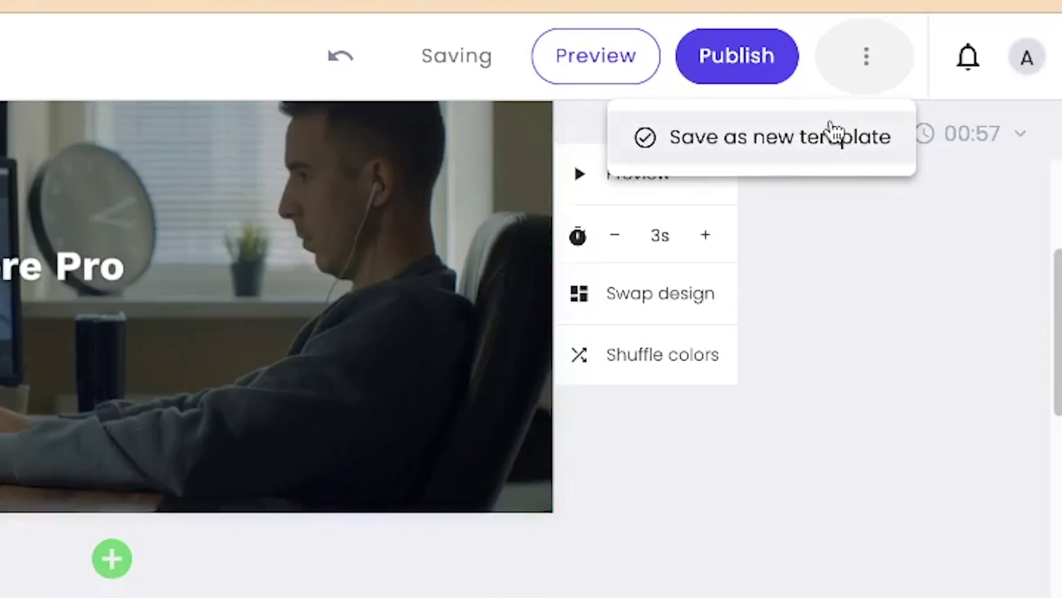
{"action": "left_click", "coordinate": [811, 166]}
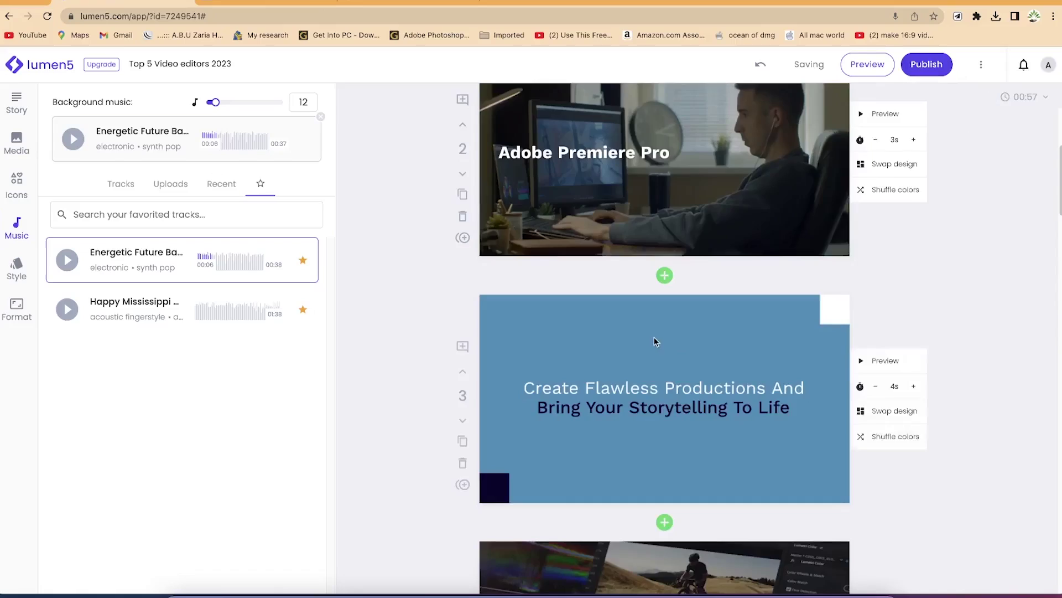
{"action": "scroll", "coordinate": [654, 339], "scroll_direction": "down", "scroll_amount": 15}
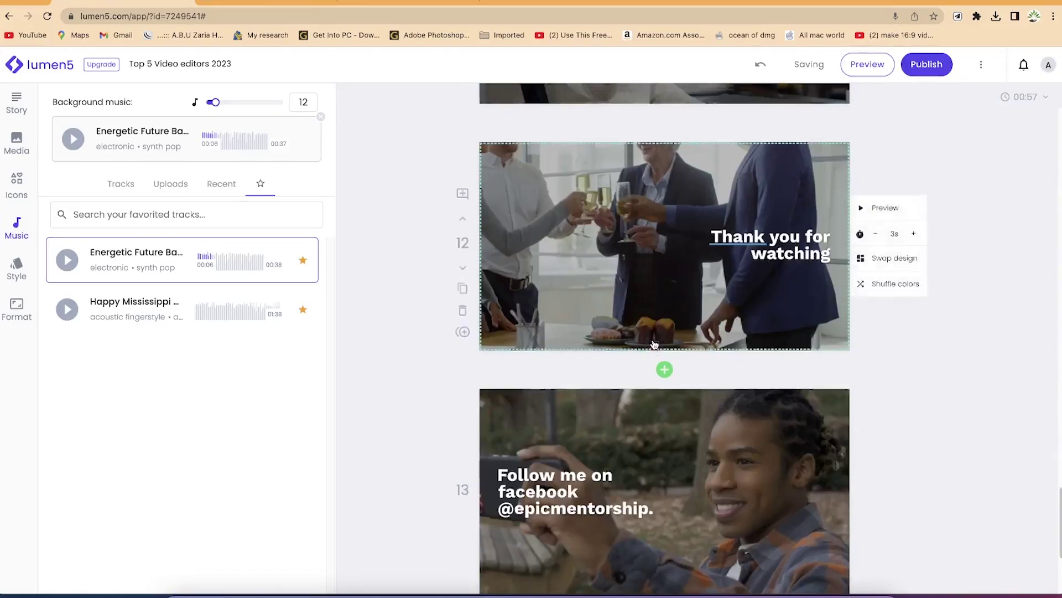
{"action": "scroll", "coordinate": [654, 339], "scroll_direction": "up", "scroll_amount": 20}
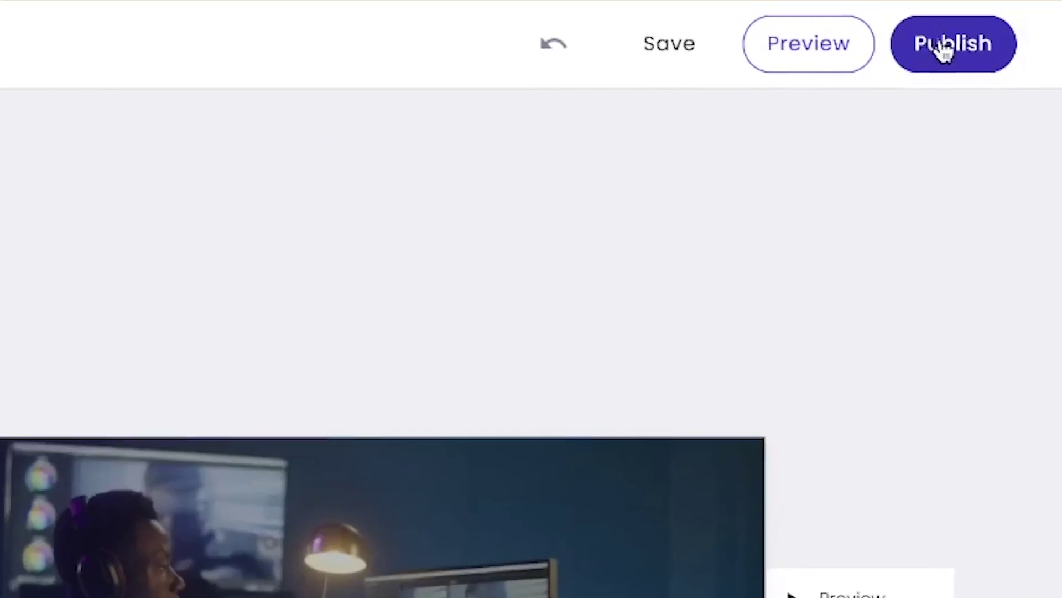
Step: Publish the video and check the link-sharing options on its page without changing who can access it
{"action": "left_click", "coordinate": [921, 66]}
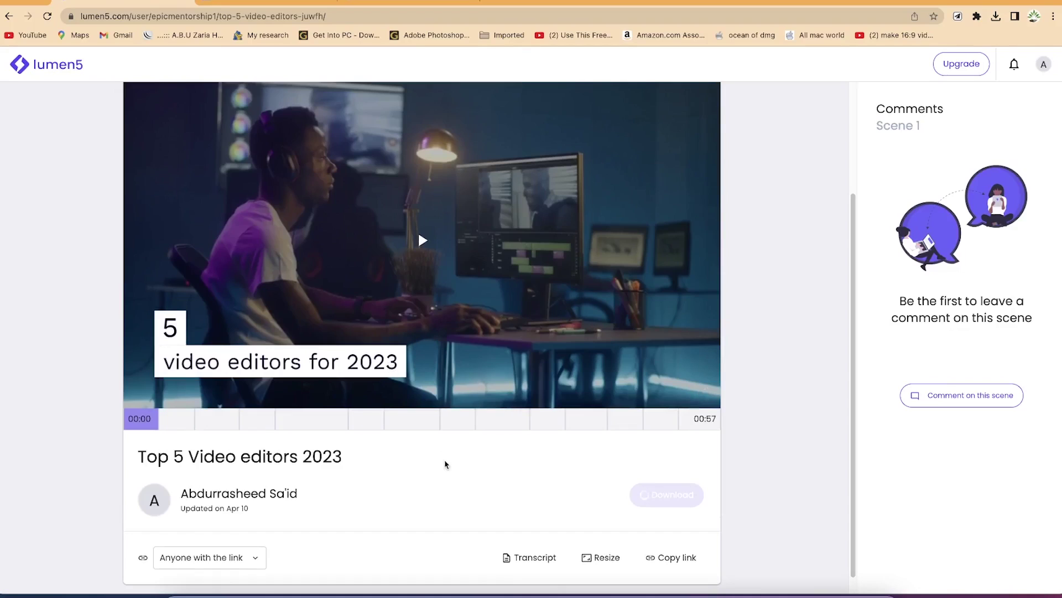
{"action": "scroll", "coordinate": [450, 435], "scroll_direction": "up", "scroll_amount": 1}
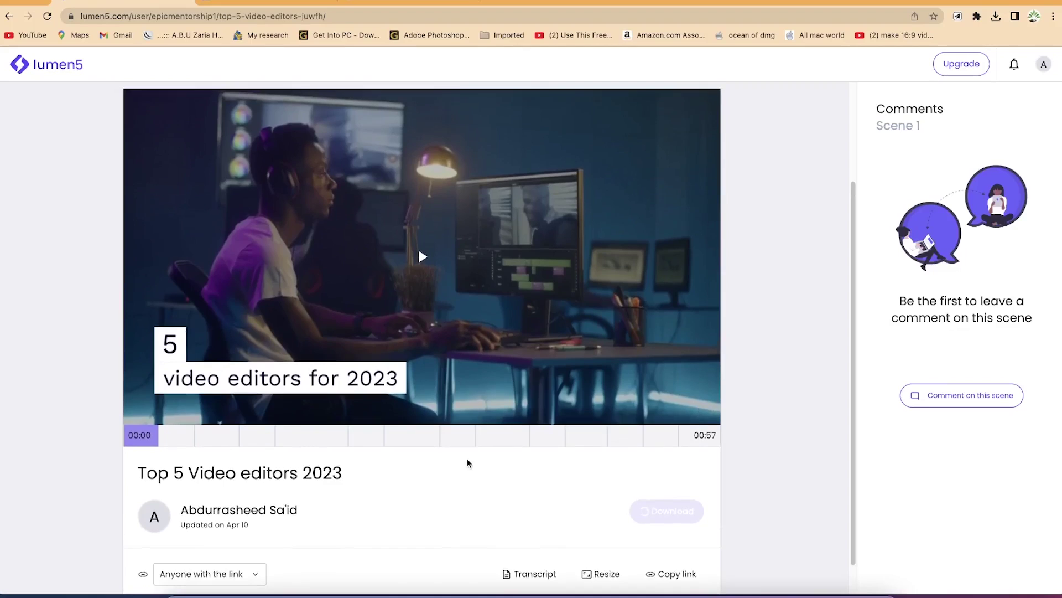
{"action": "scroll", "coordinate": [476, 476], "scroll_direction": "down", "scroll_amount": 1}
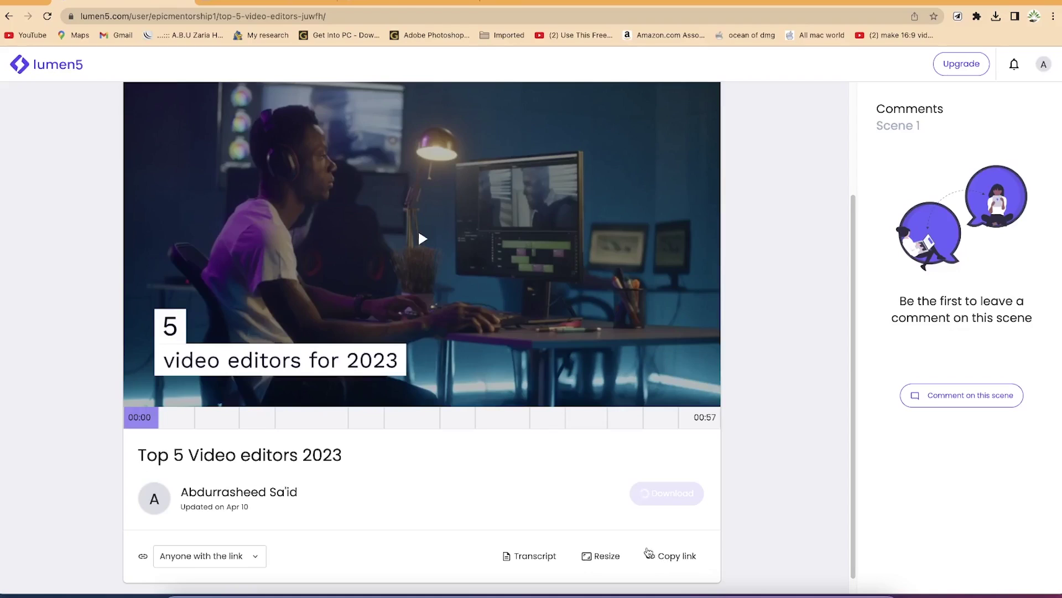
{"action": "left_click", "coordinate": [246, 558]}
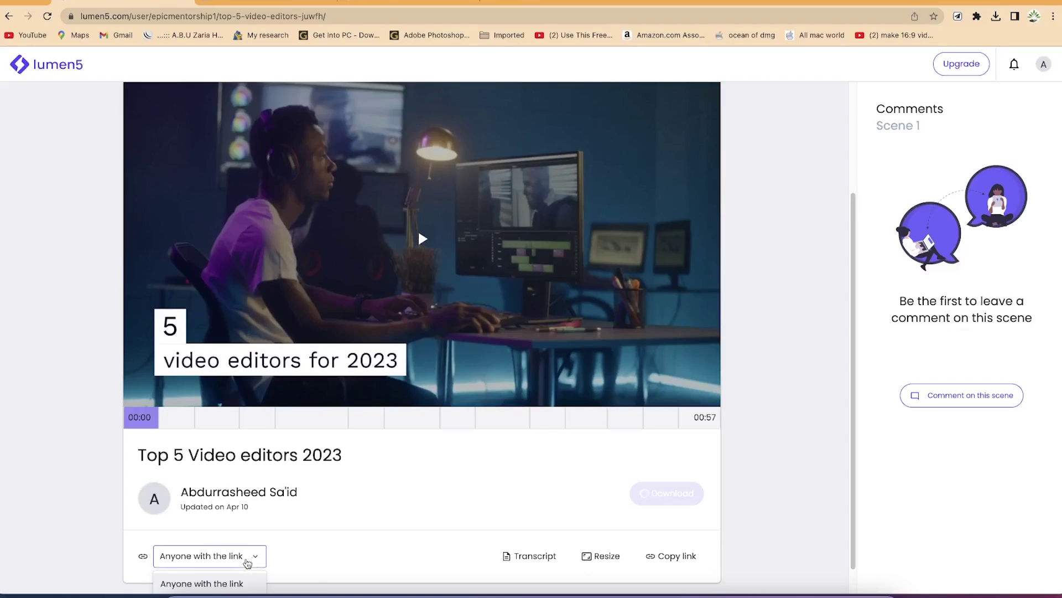
{"action": "scroll", "coordinate": [293, 555], "scroll_direction": "down", "scroll_amount": 2}
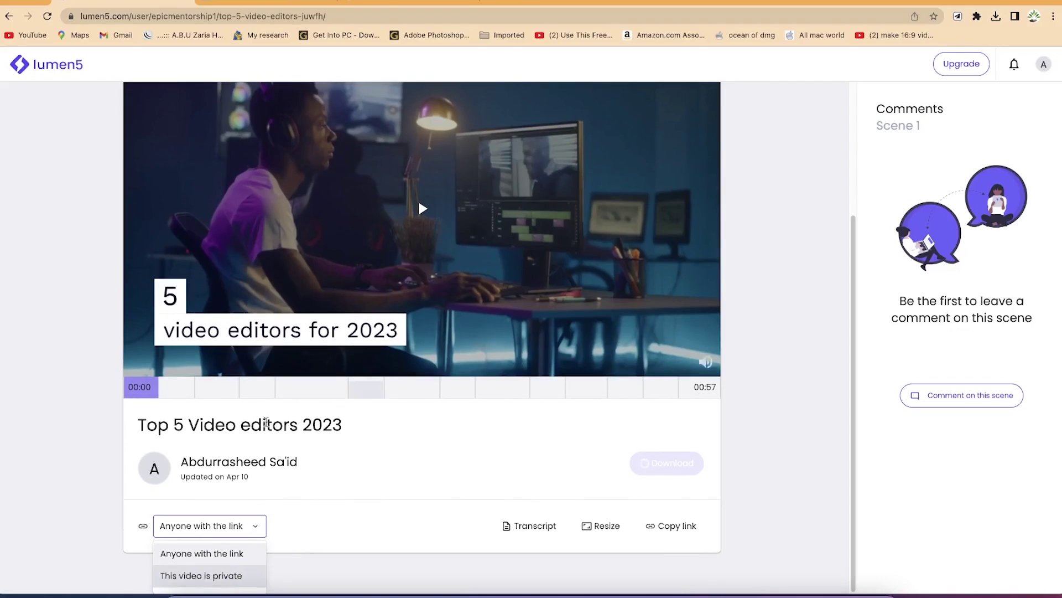
{"action": "left_click", "coordinate": [380, 502]}
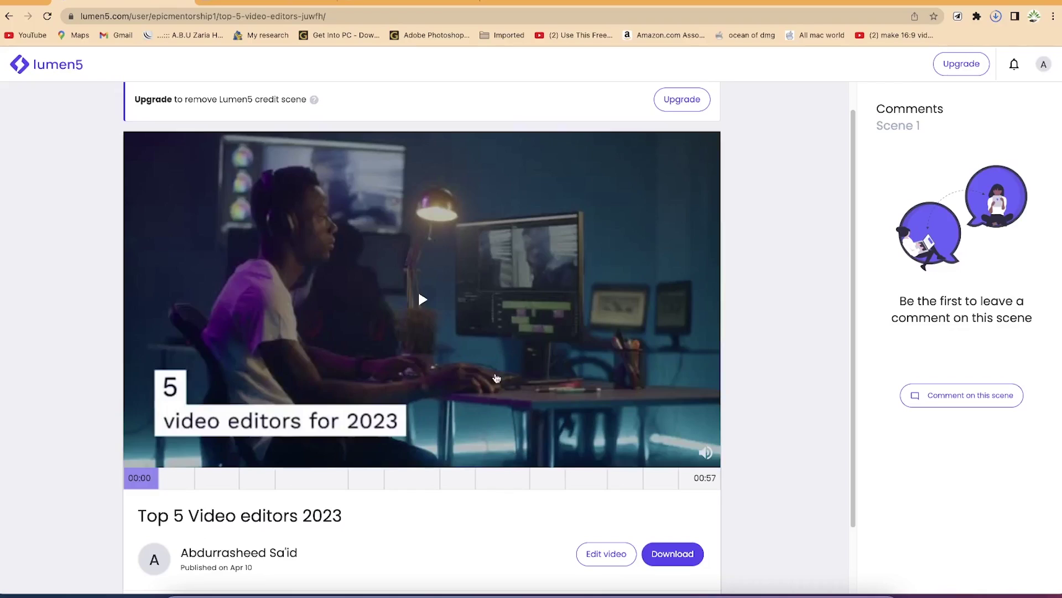
Step: Look through the recent downloads for Top_5_Video_editors_2023.mp4 and show the file in its folder
{"action": "scroll", "coordinate": [570, 480], "scroll_direction": "down", "scroll_amount": 1}
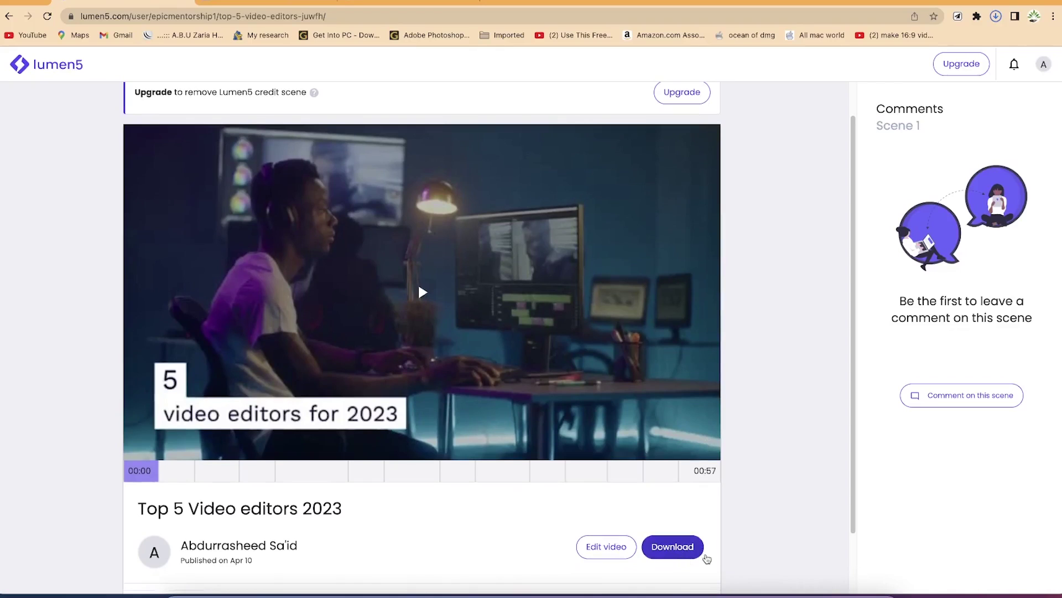
{"action": "left_click", "coordinate": [851, 595]}
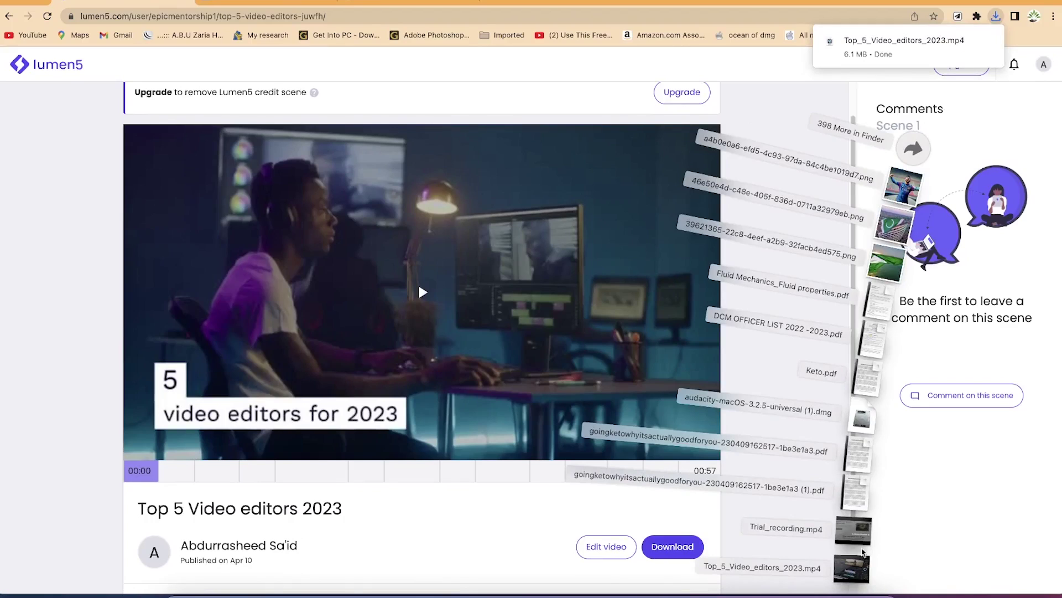
{"action": "left_click", "coordinate": [964, 43]}
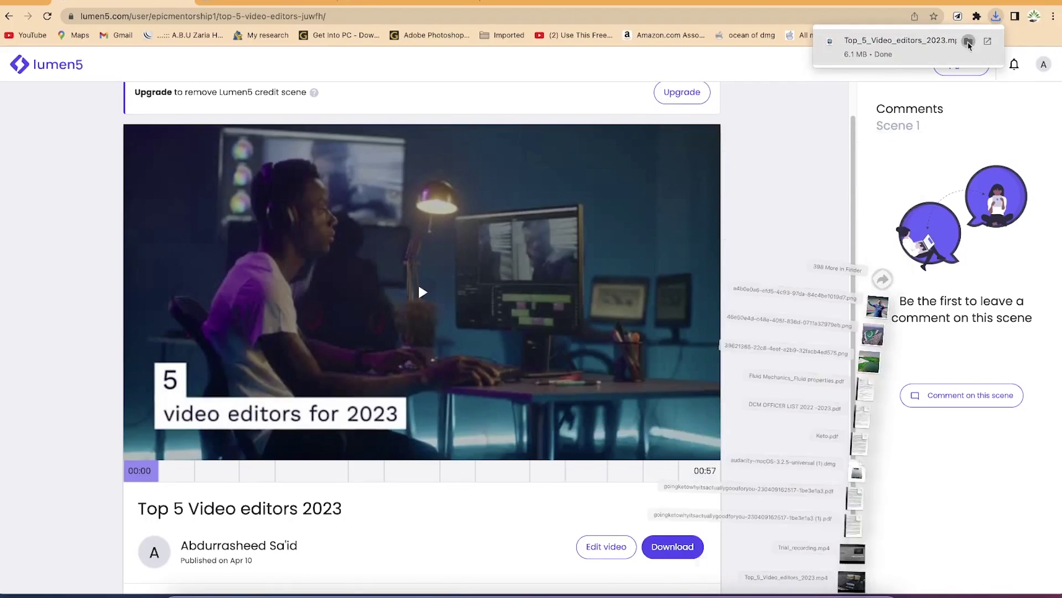